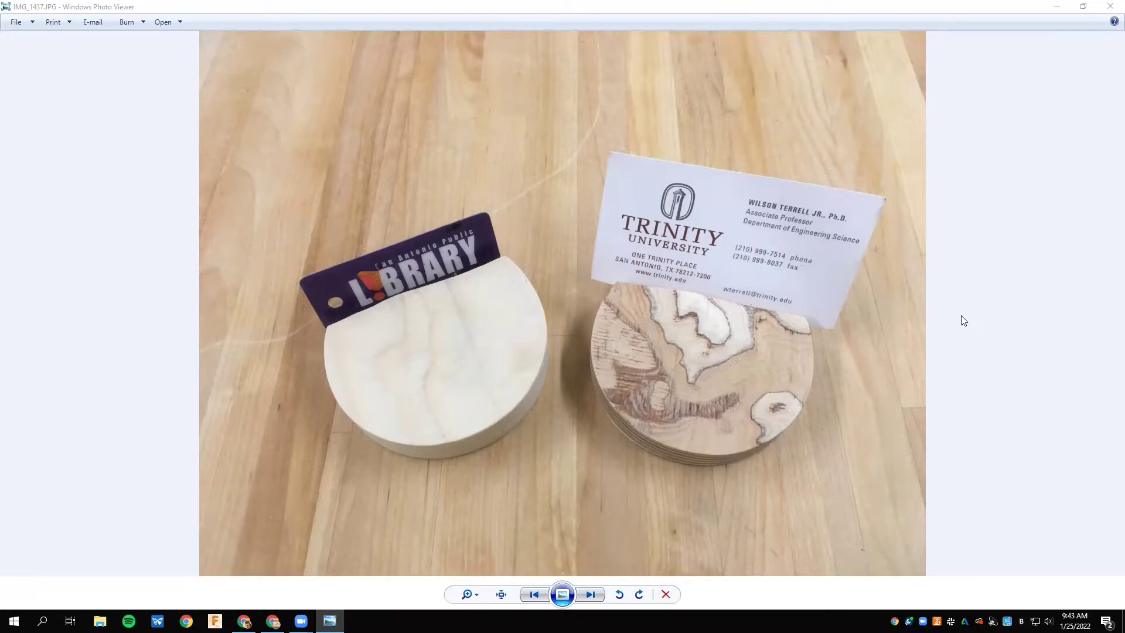
- Open the downloaded Topographic Card Holder.f3d from Chrome's download bar into Fusion 360
key("alt+Tab")
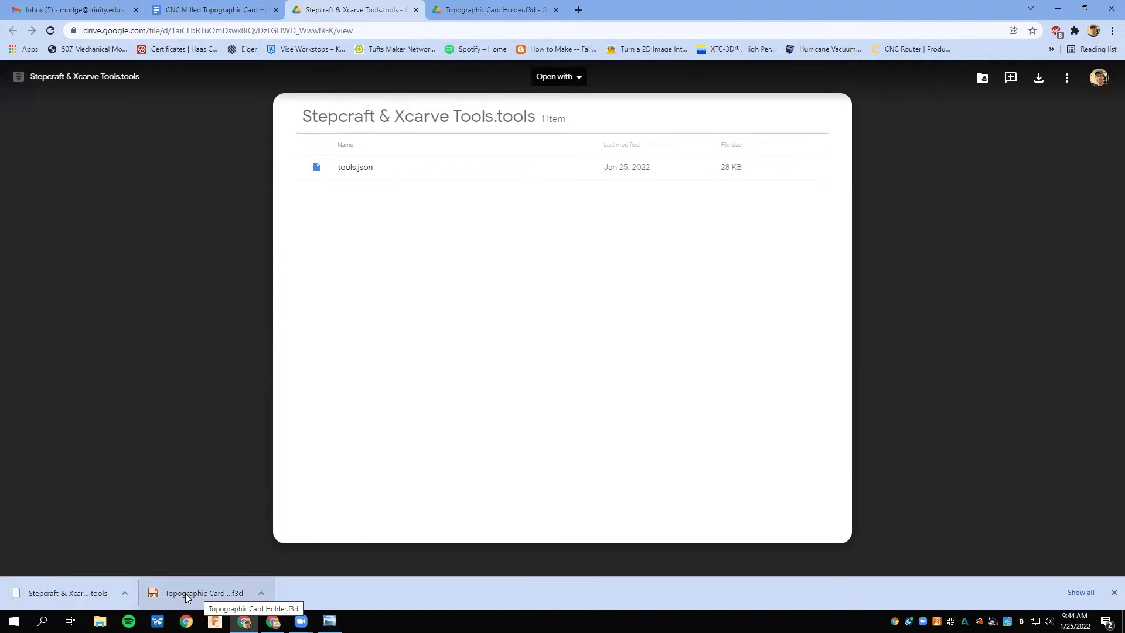
left_click(186, 594)
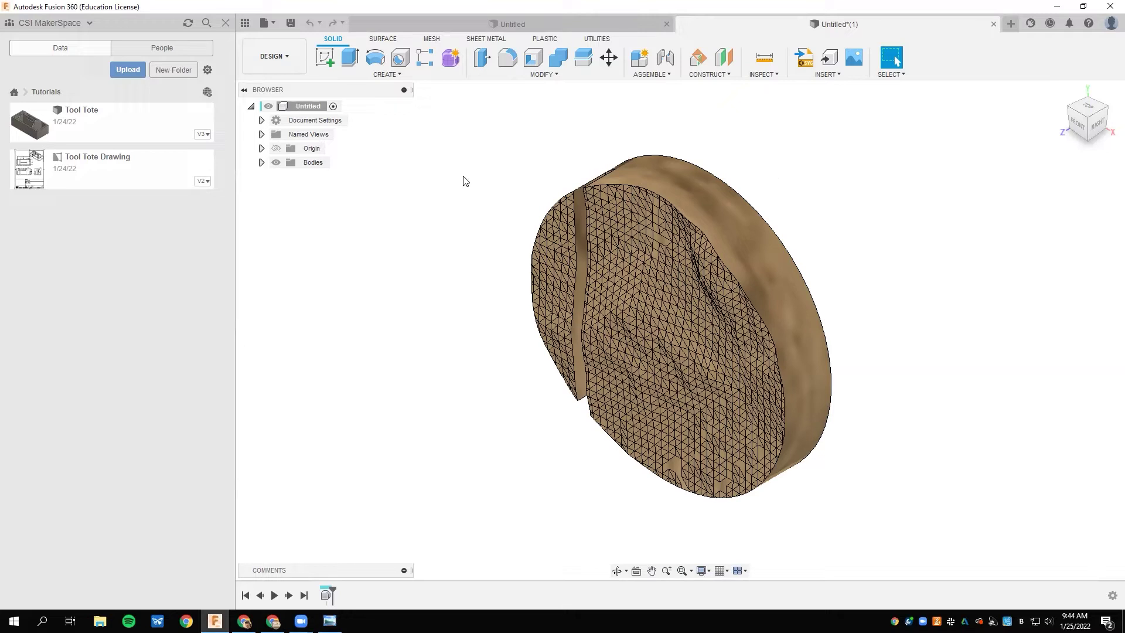
- Go to the Tutorials project and save the design under the name Card Holder
left_click(14, 92)
scroll(66, 302, "up", 3)
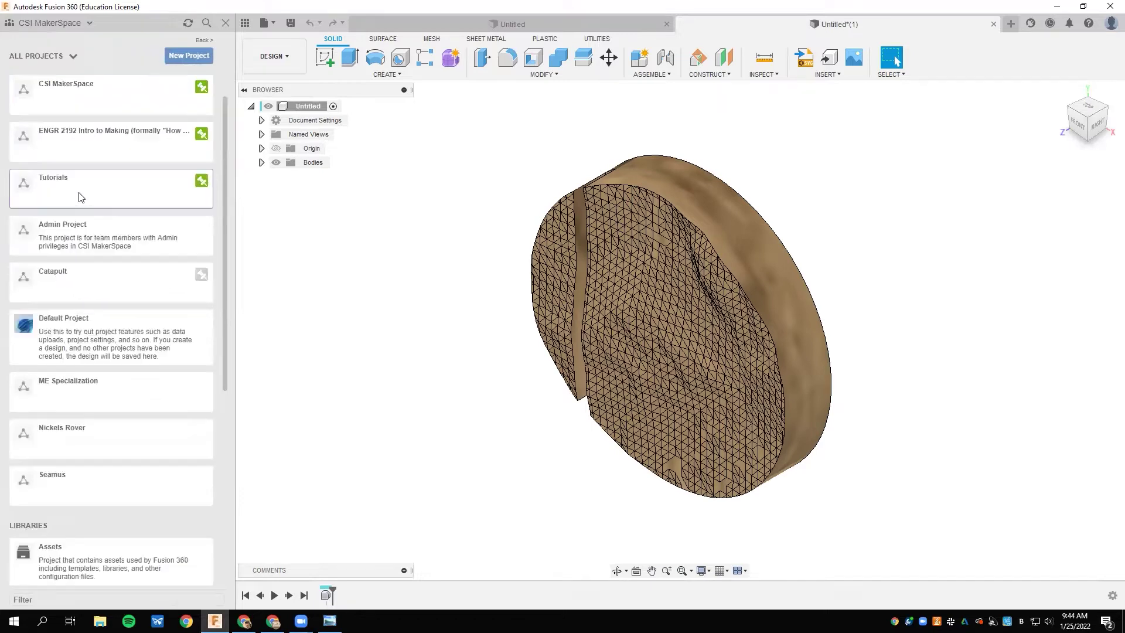
left_click(82, 274)
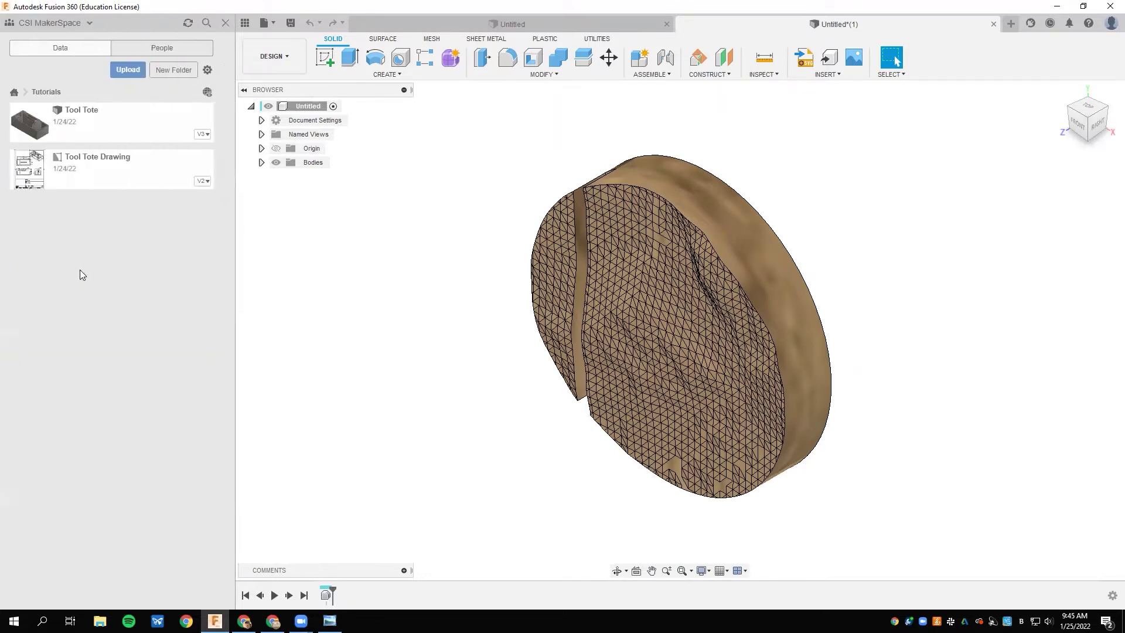
left_click(290, 23)
type("T")
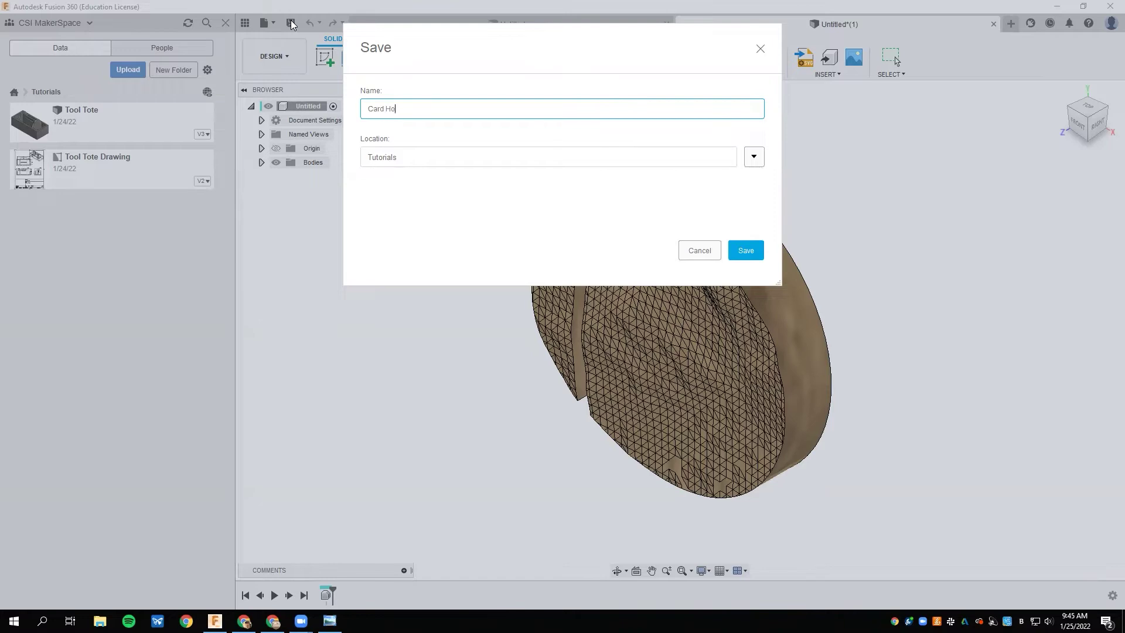
key("Return")
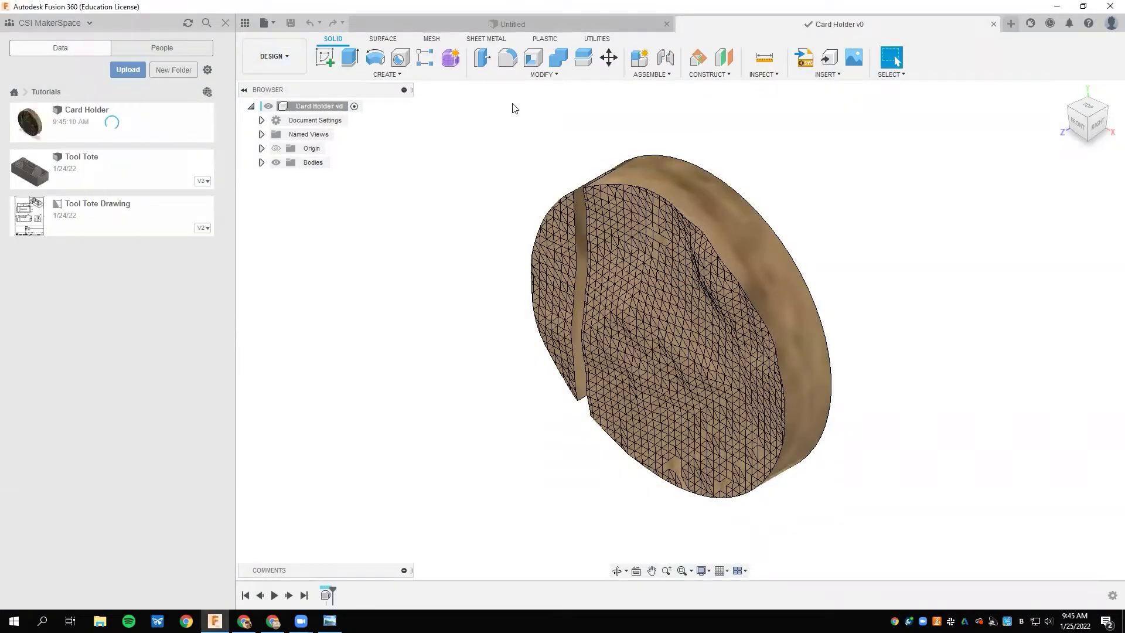
- Hide the Data panel and toggle Enable Cloud Libraries in the Manufacture preferences, then apply
left_click(225, 25)
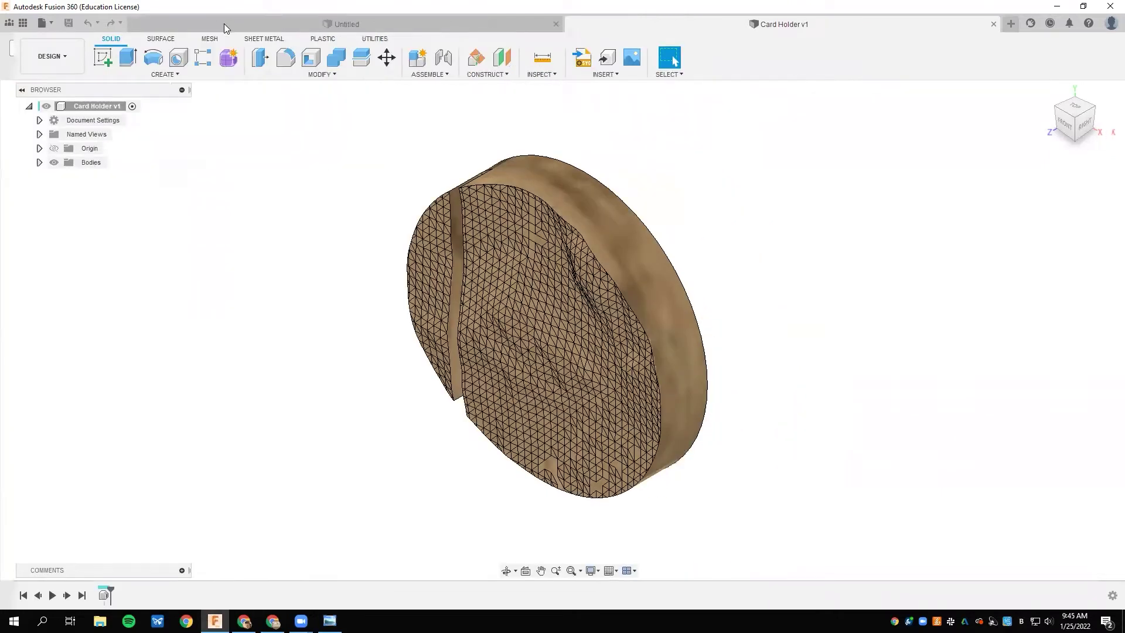
left_click(1110, 24)
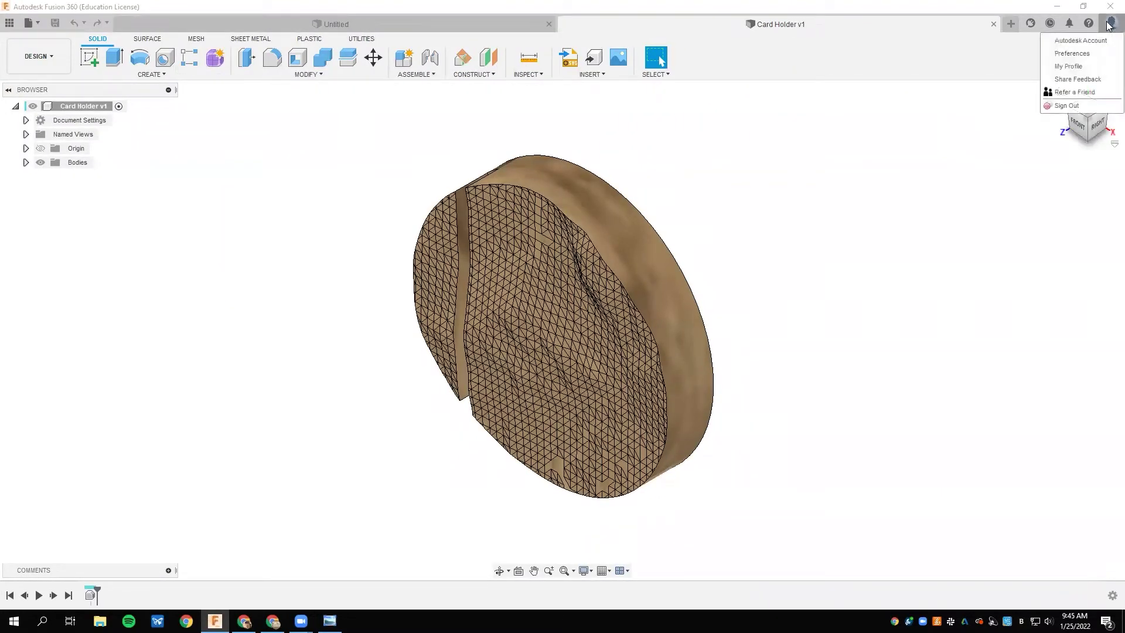
left_click(1077, 56)
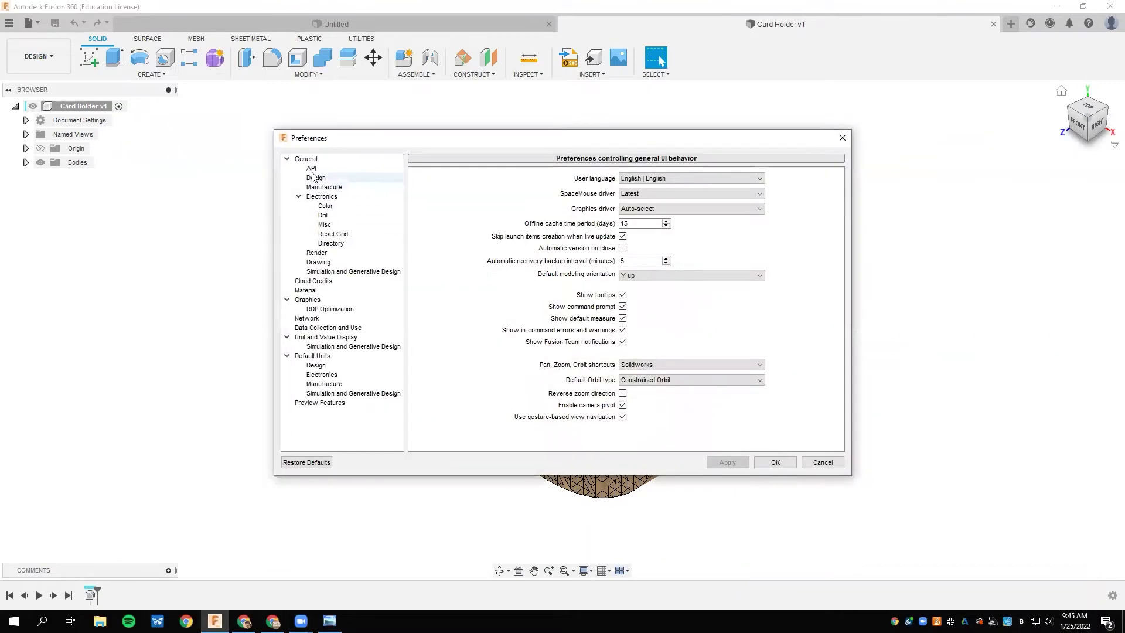
left_click(324, 188)
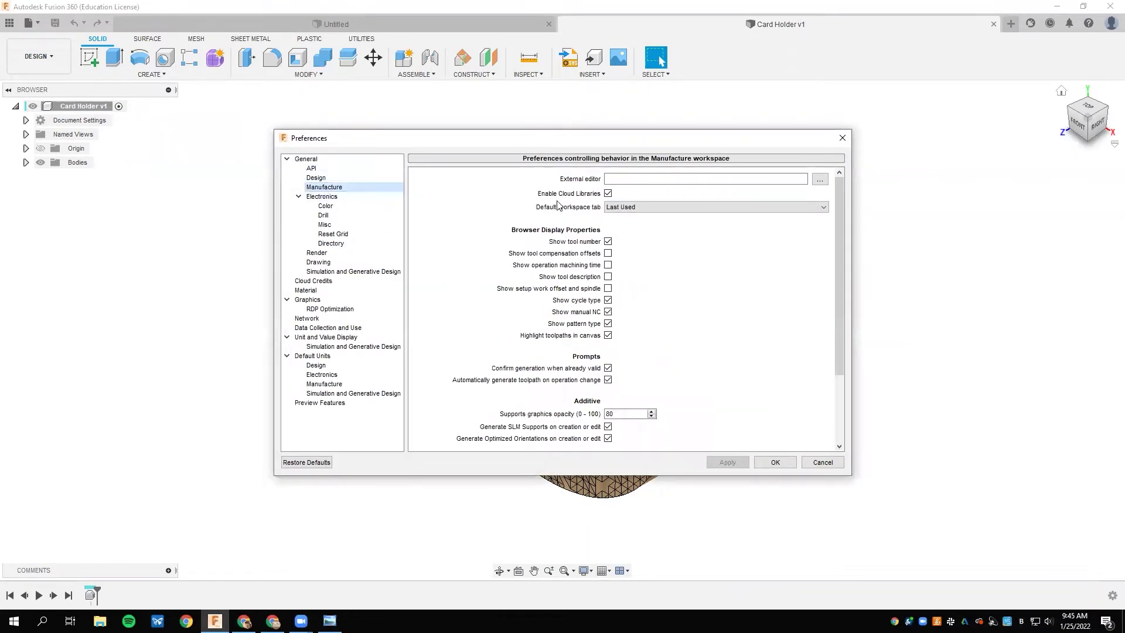
left_click(609, 195)
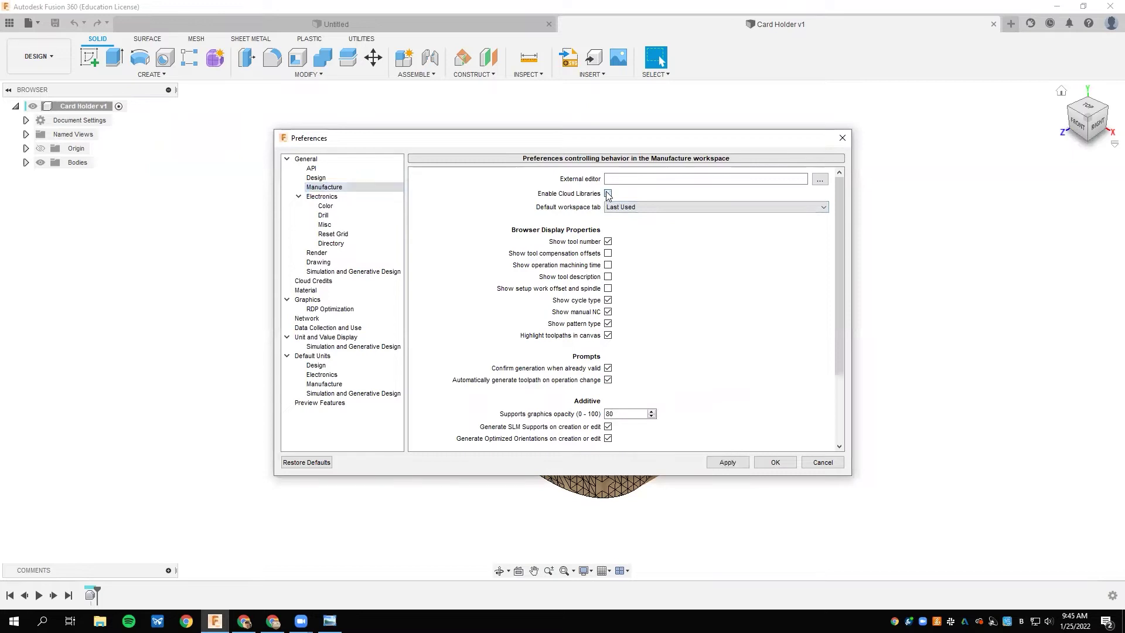
left_click(726, 463)
left_click(774, 462)
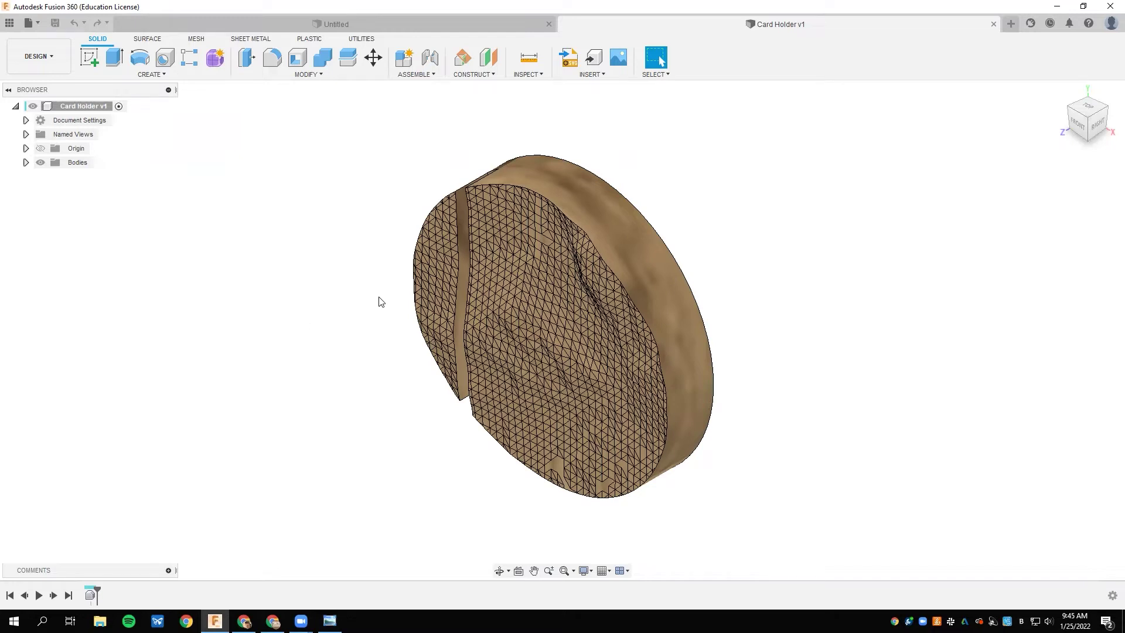
- Switch to the Manufacture workspace, start a New Setup and inspect the stock box from below
left_click(39, 61)
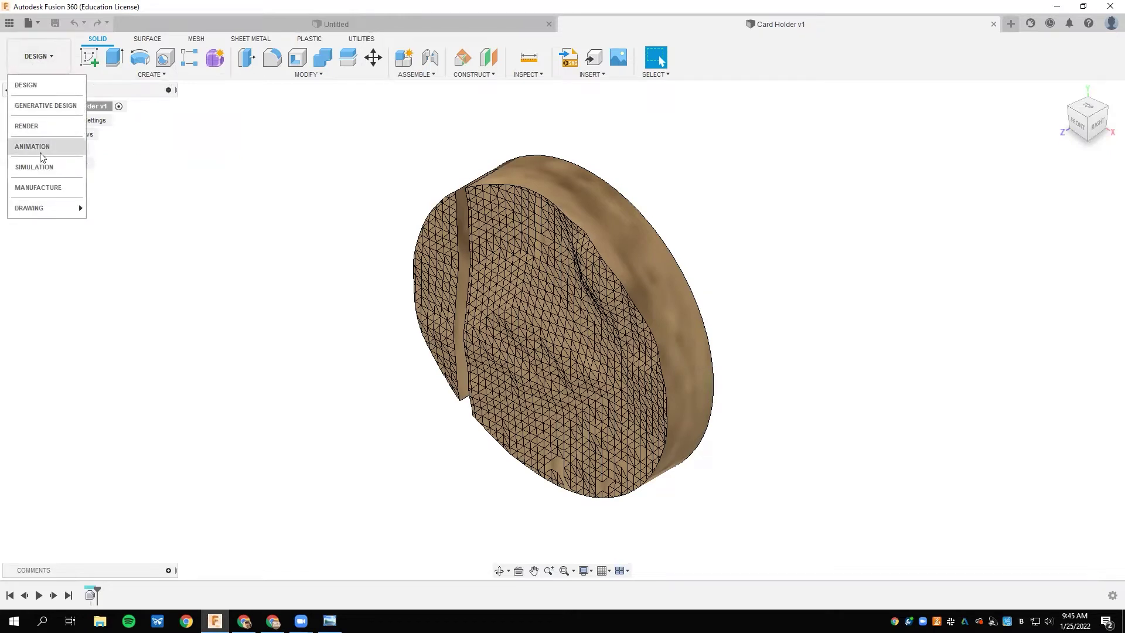
left_click(41, 188)
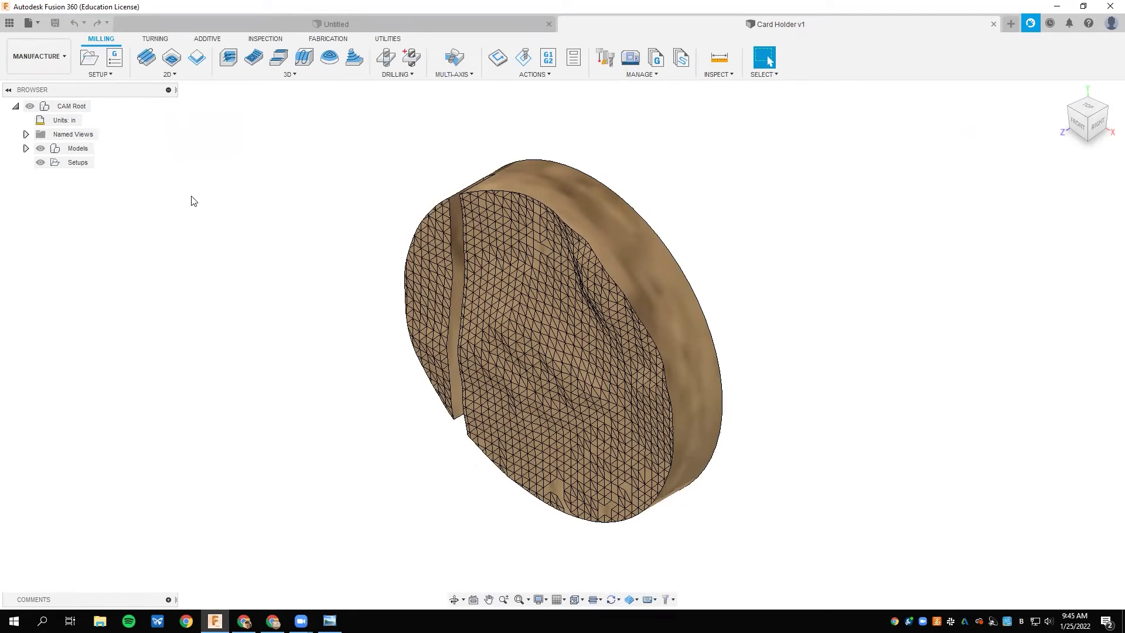
left_click(100, 74)
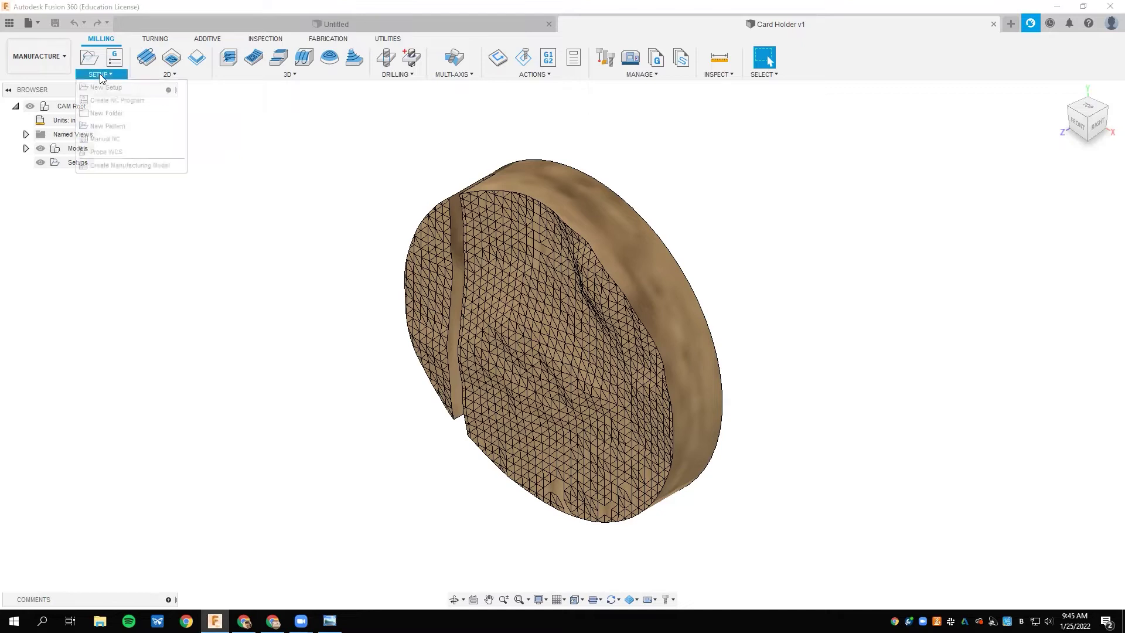
left_click(105, 86)
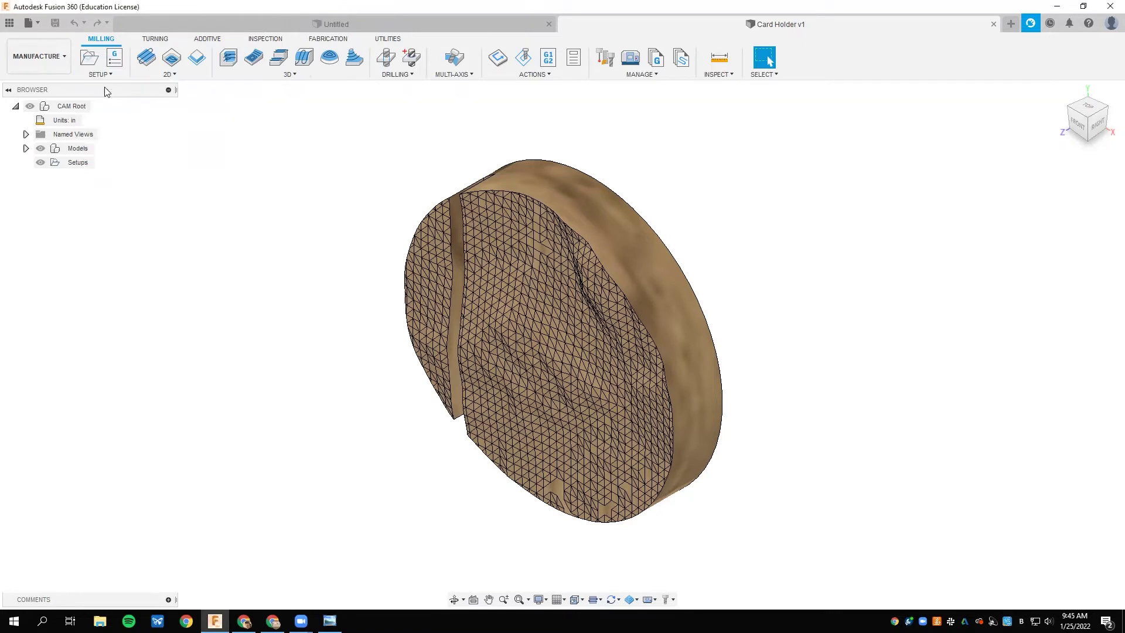
scroll(249, 222, "down", 3)
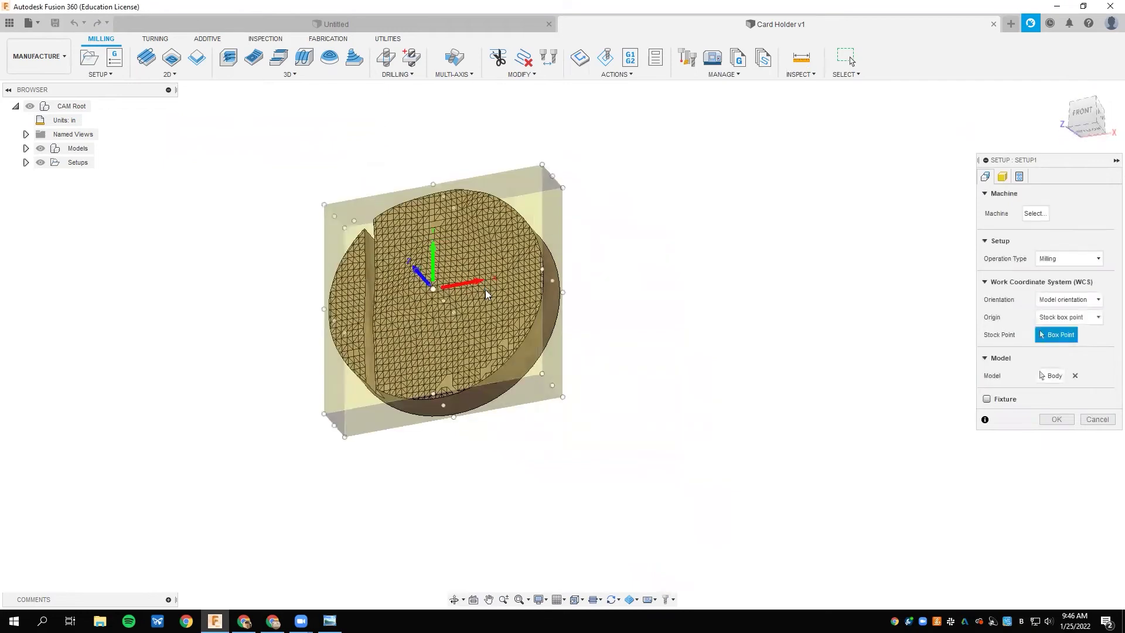
scroll(489, 299, "up", 3)
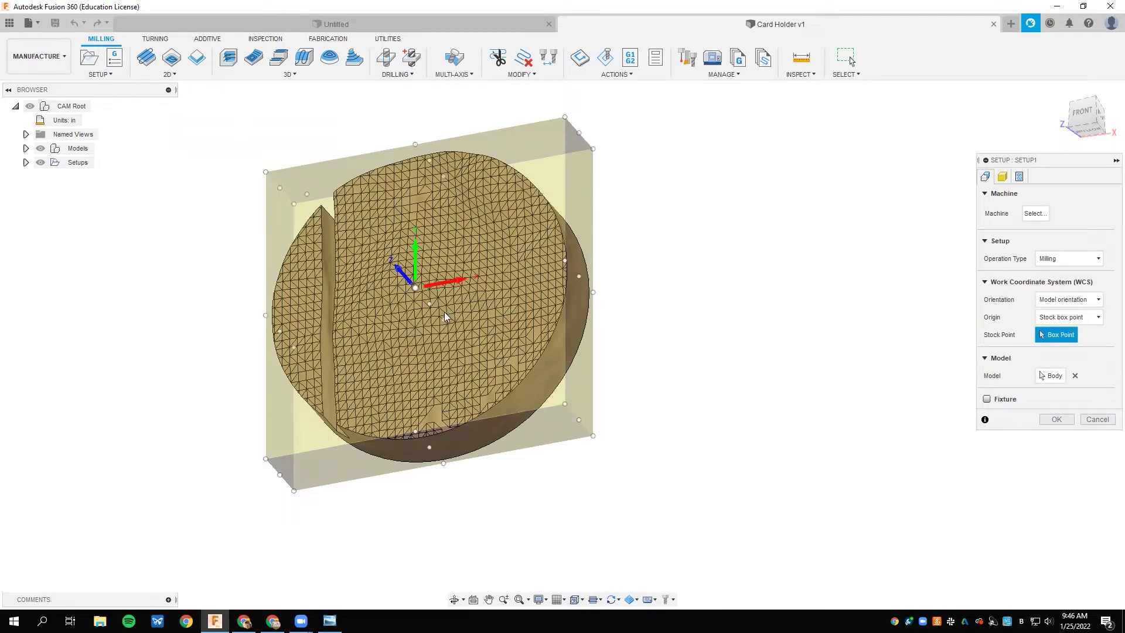
middle_click_drag(456, 328, 381, 243, "shift")
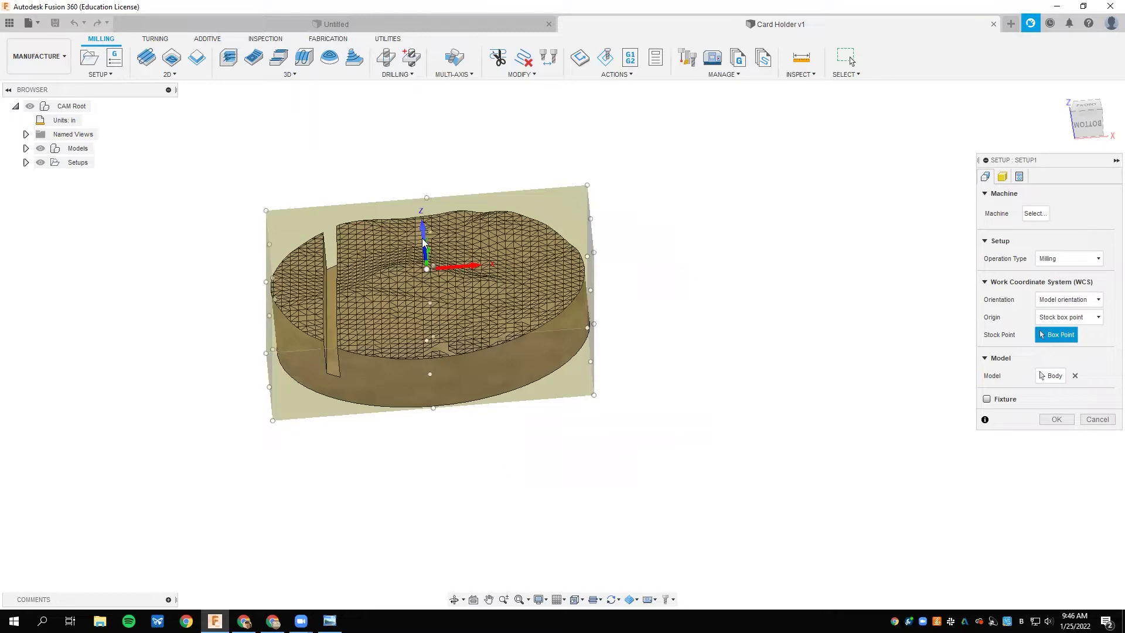
middle_click_drag(450, 310, 427, 332, "shift")
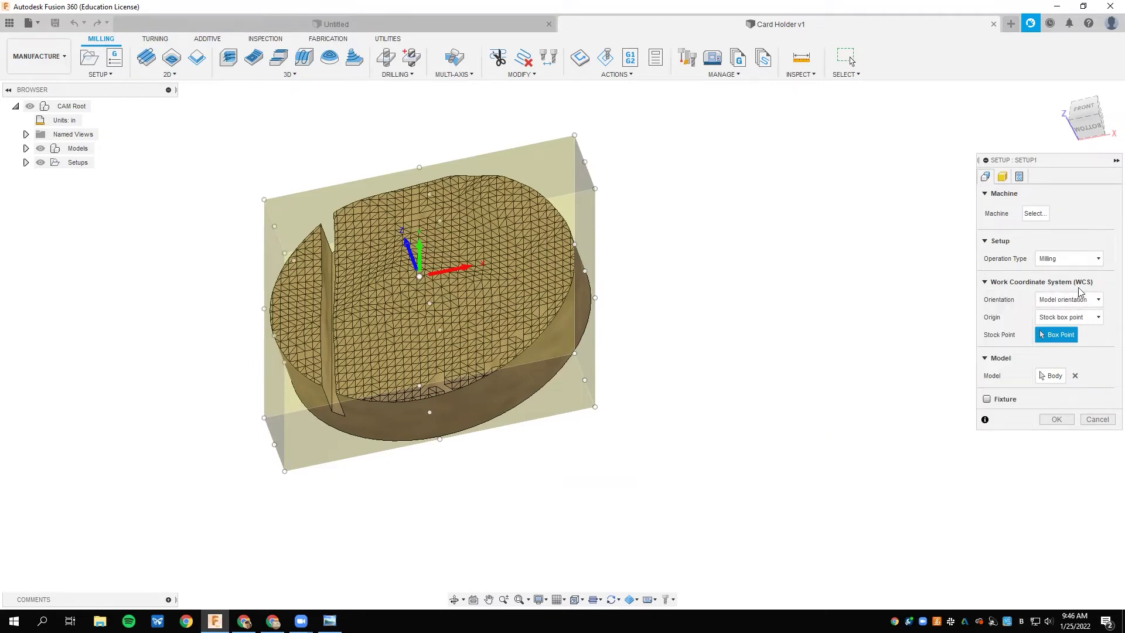
mouse_move(1080, 287)
left_click(1071, 299)
- Orient the WCS by Select Z axis/plane & X axis and put its origin at the lower-left stock corner
left_click(1070, 330)
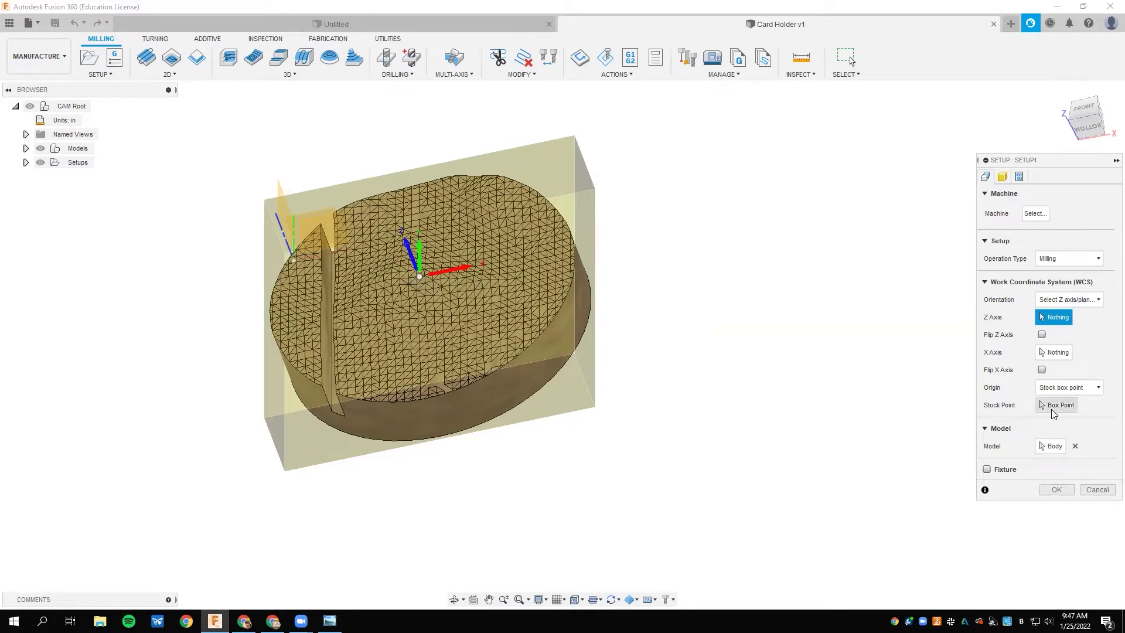
left_click(1067, 409)
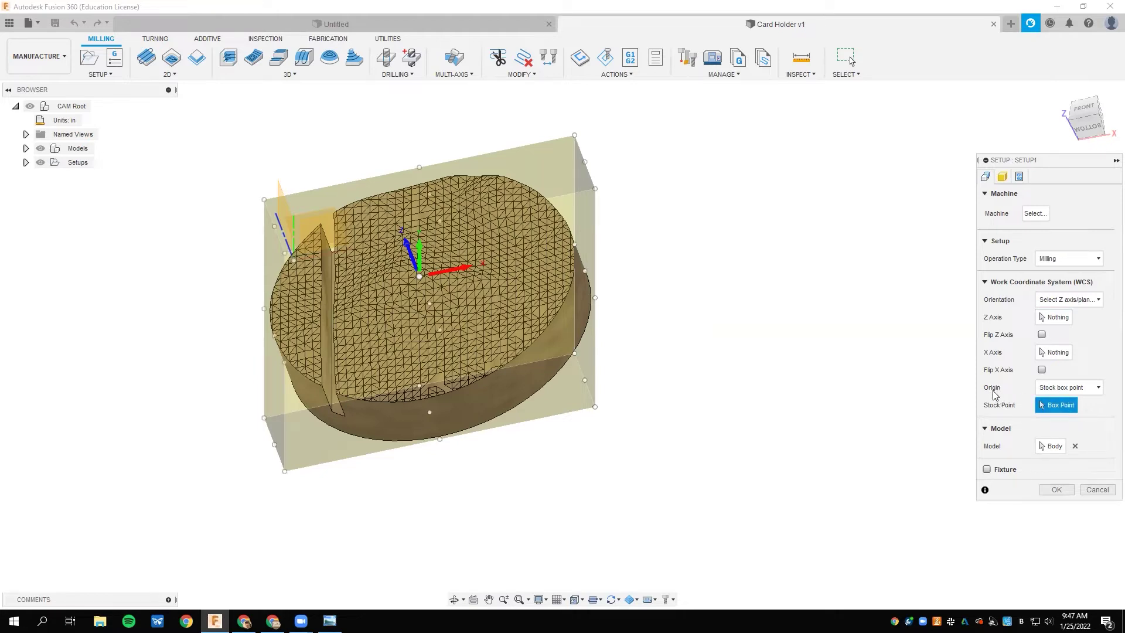
left_click(1076, 389)
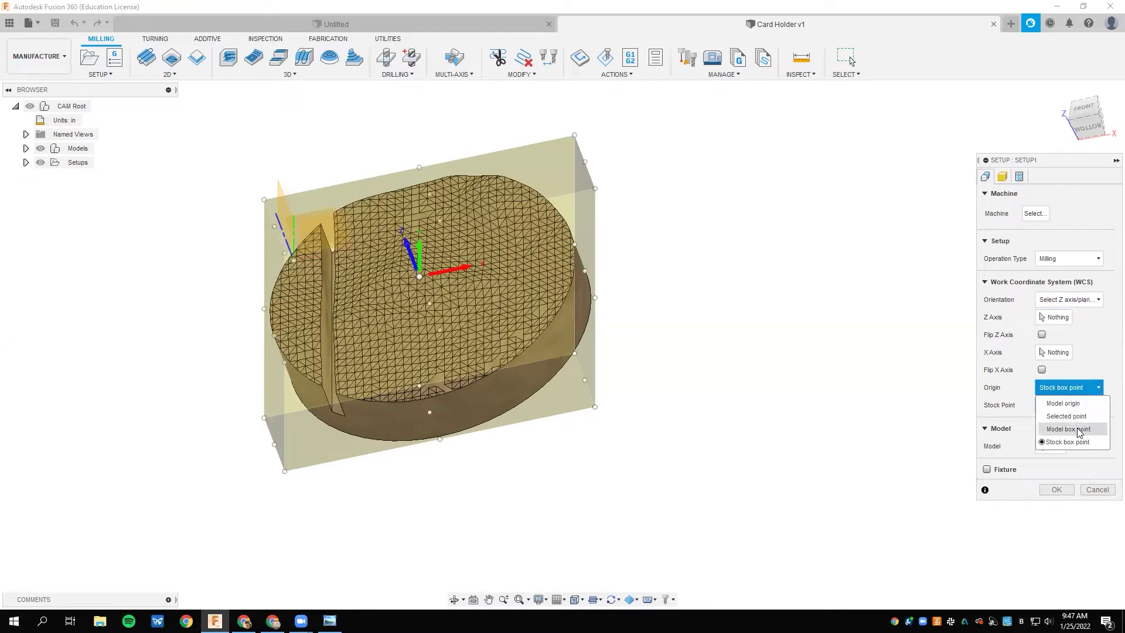
left_click(1073, 443)
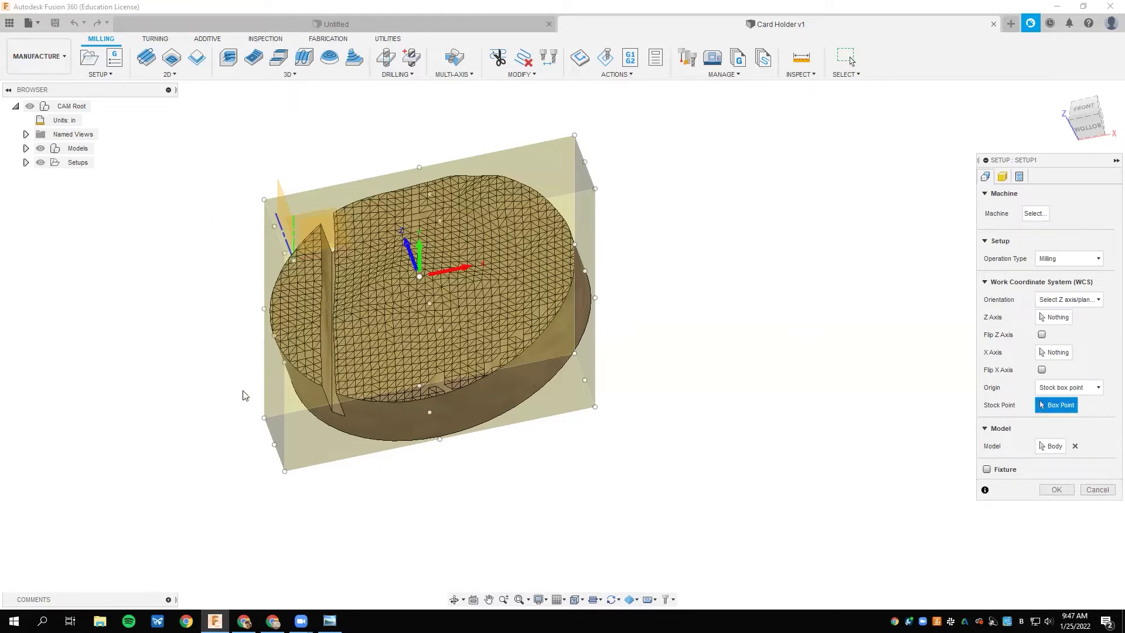
left_click(263, 419)
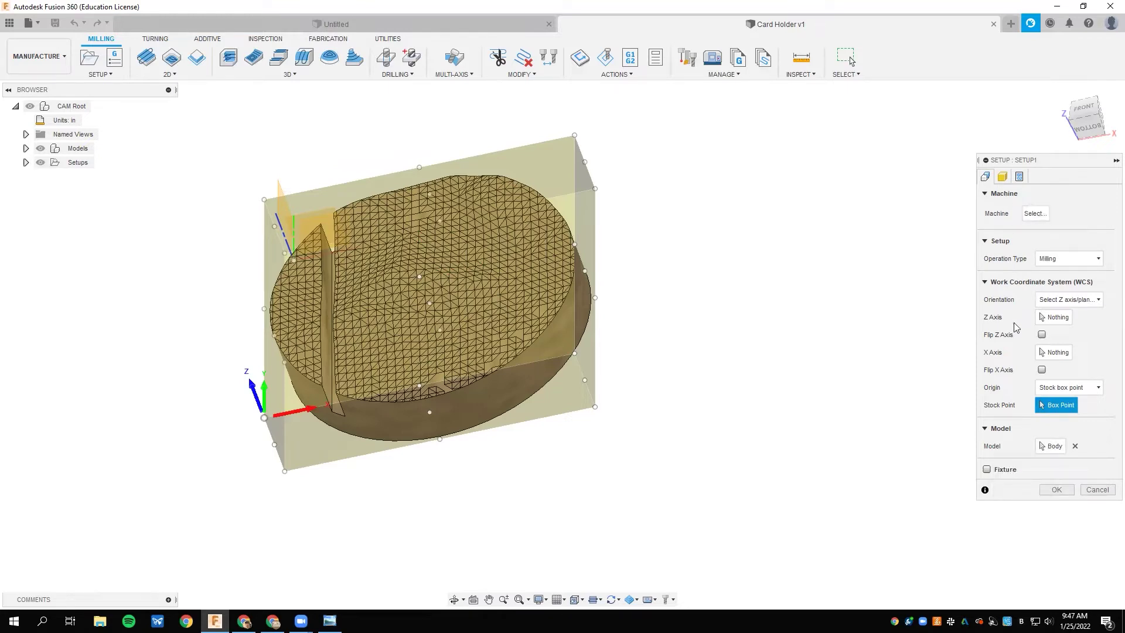
- Keep Relative size box stock mode, set Stock Top Offset to 0, and create Setup1
left_click(1002, 177)
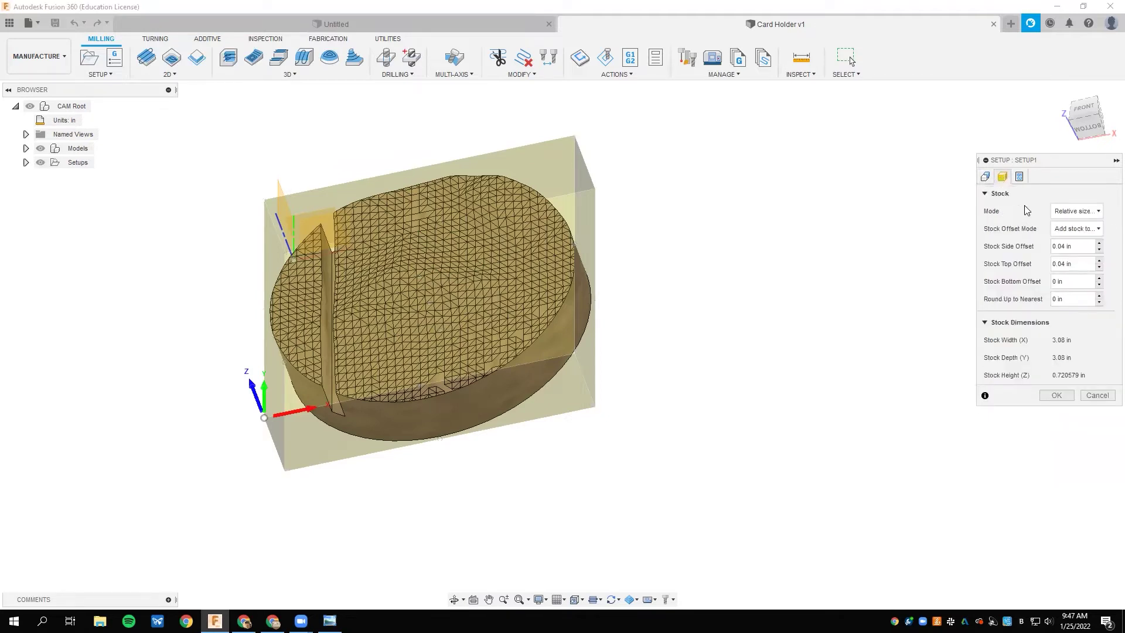
left_click(1074, 209)
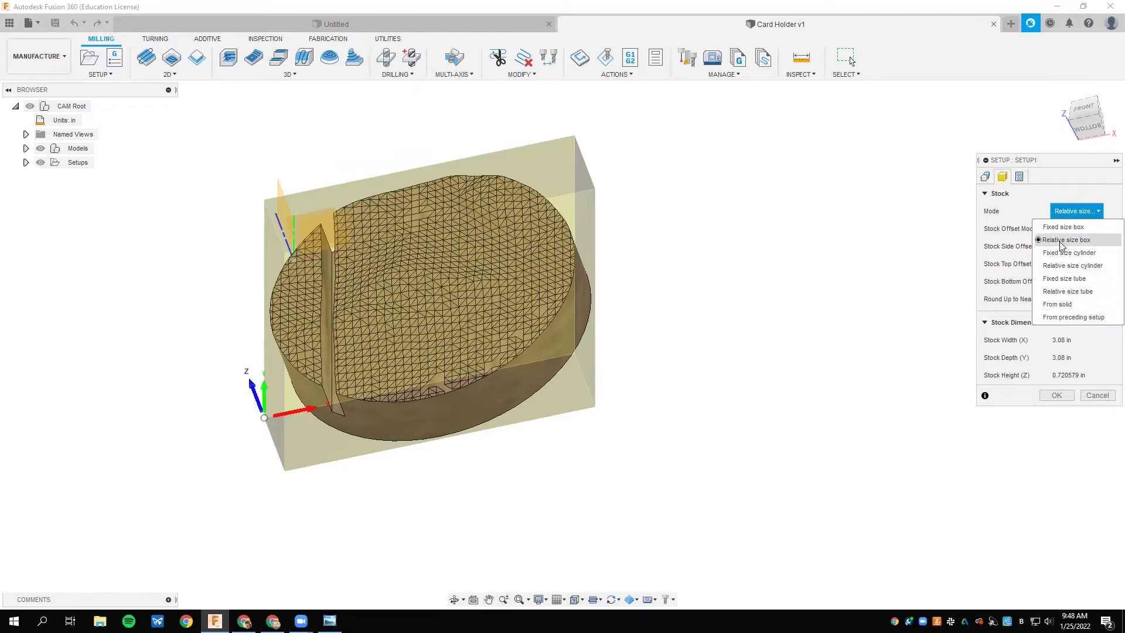
left_click(1062, 241)
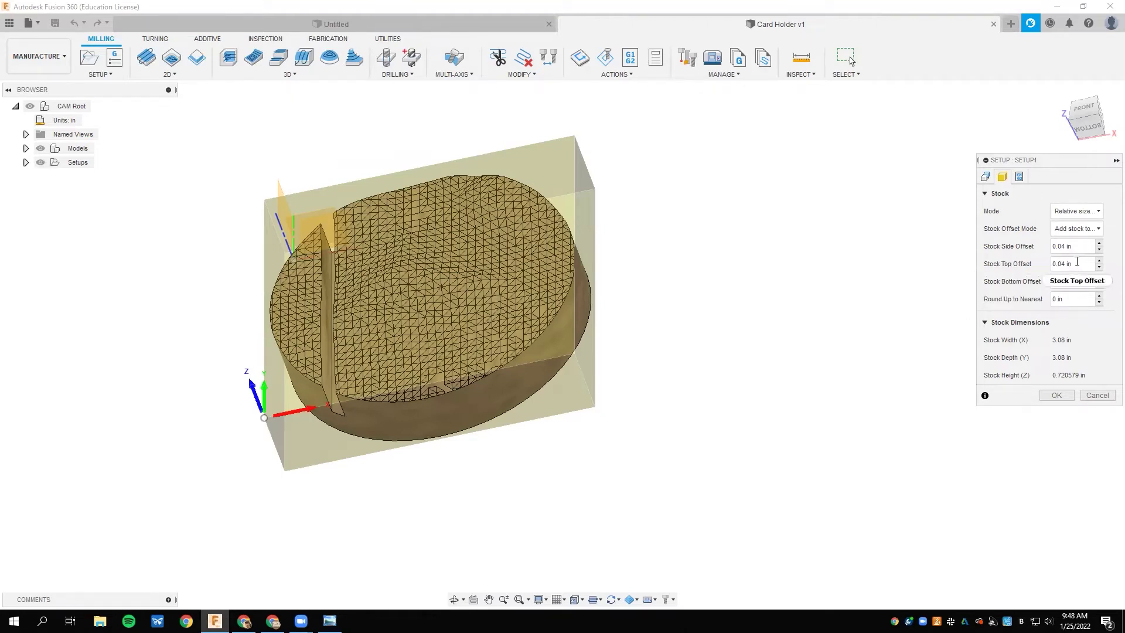
left_click_drag(1079, 265, 1028, 267)
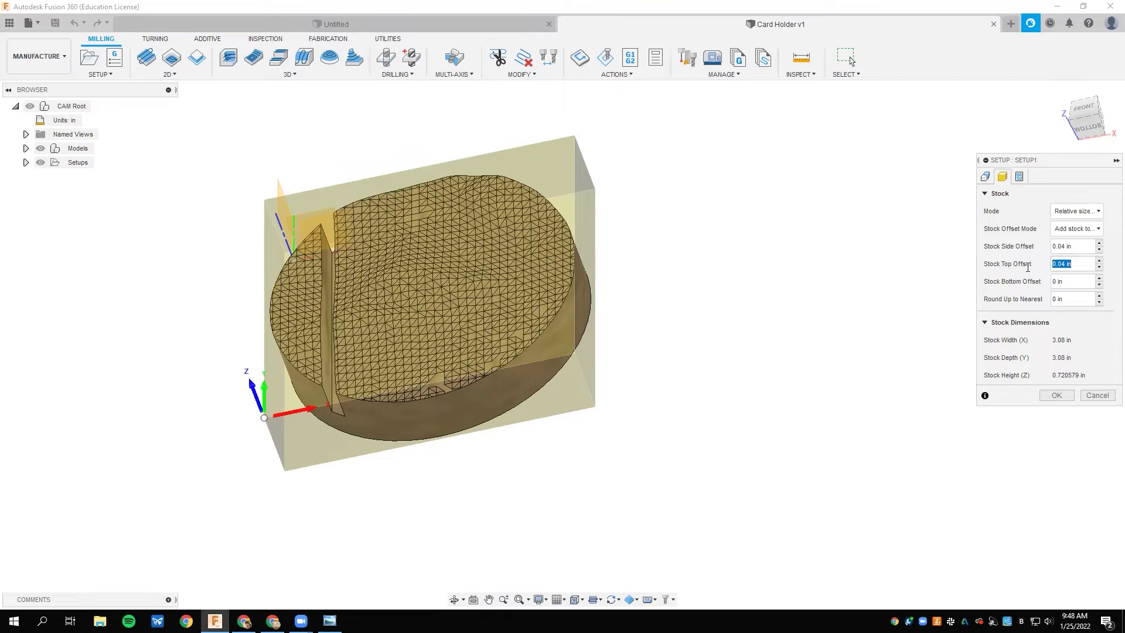
type("0")
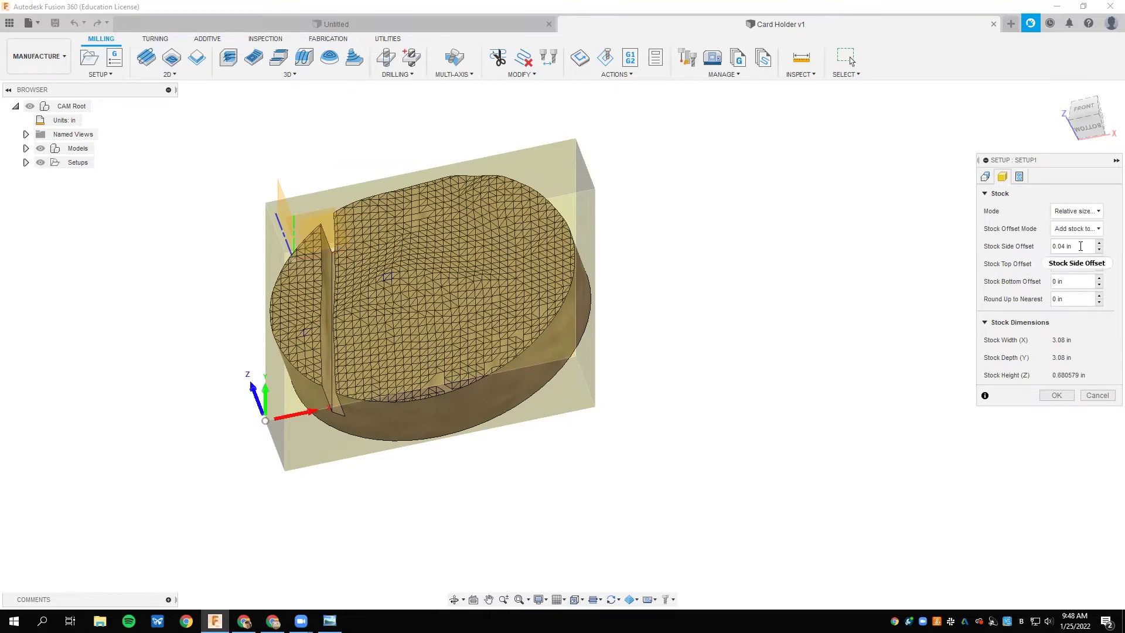
left_click(1058, 396)
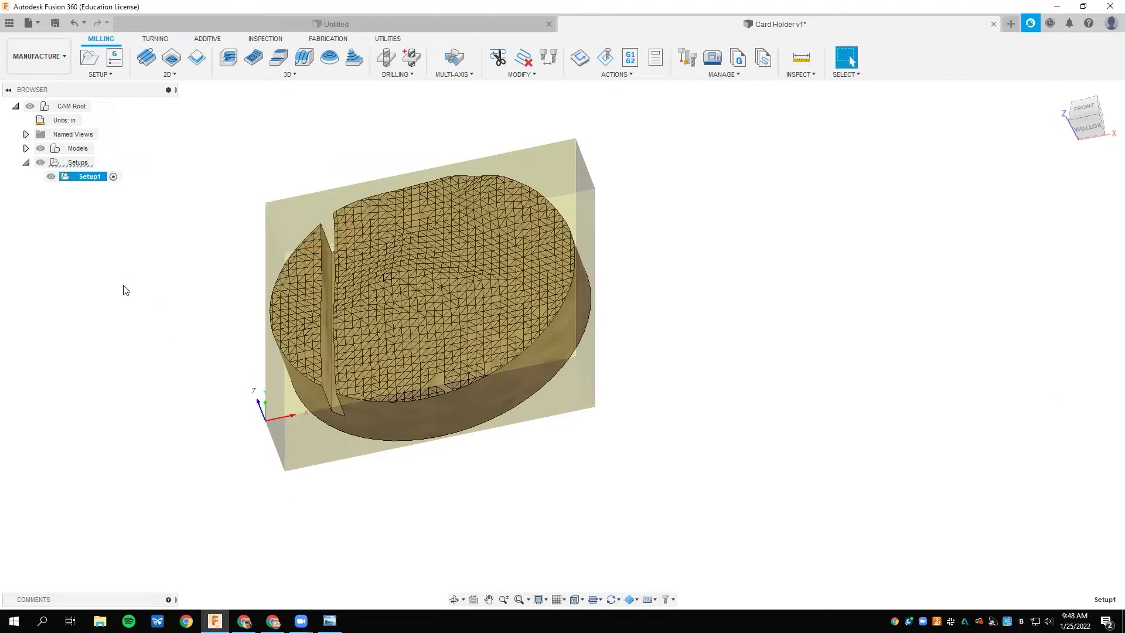
right_click(91, 176)
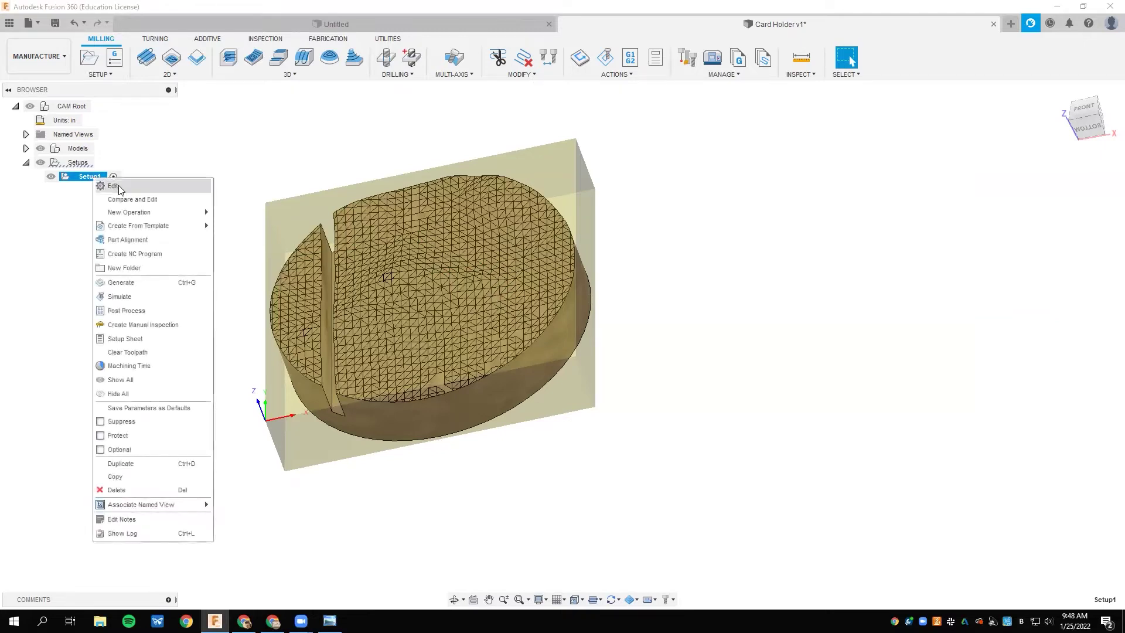
left_click(113, 185)
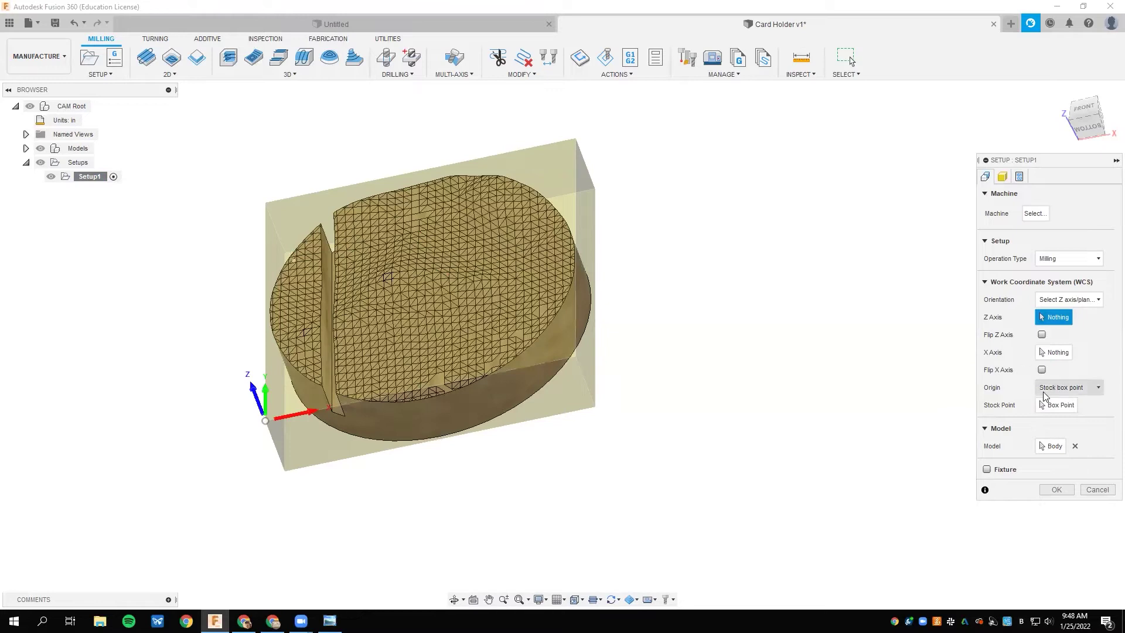
left_click(1056, 490)
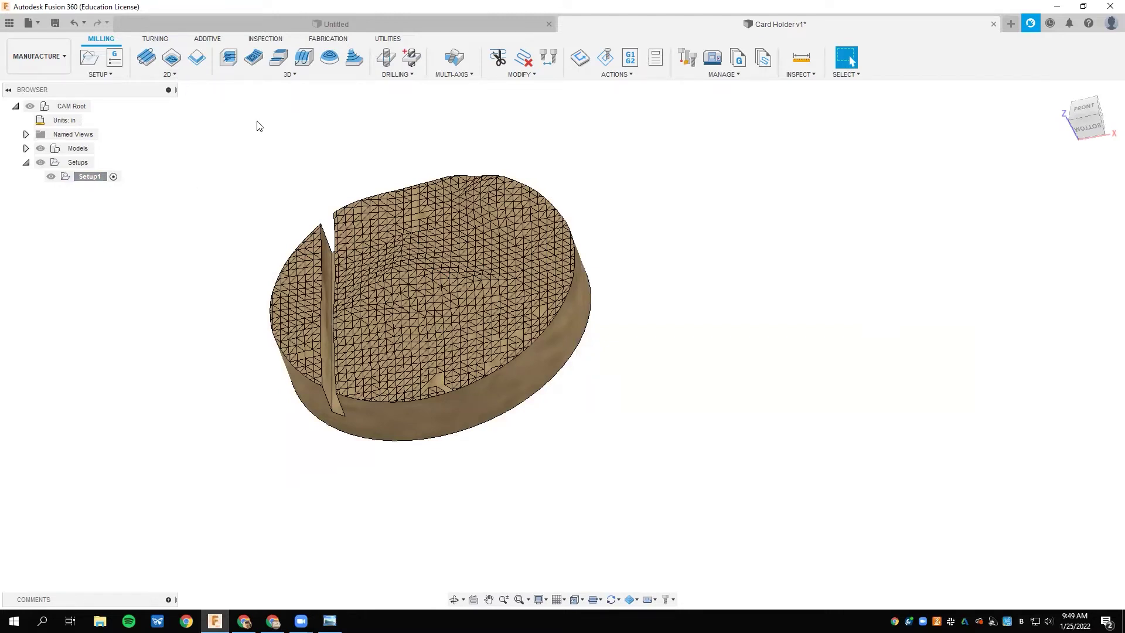
middle_click_drag(386, 345, 349, 252, "shift")
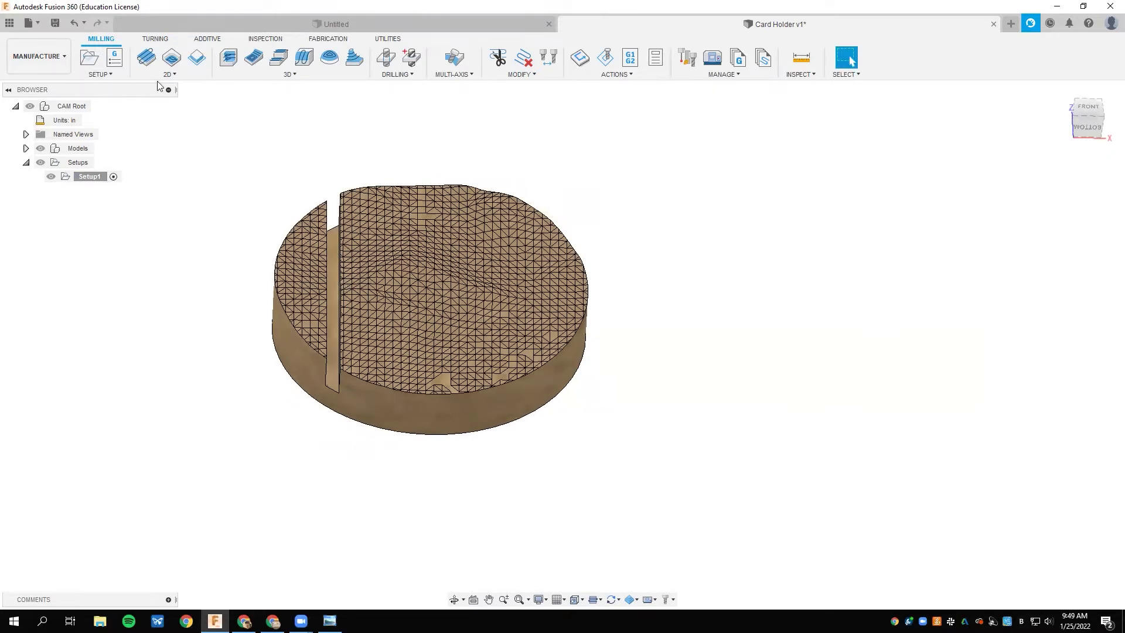
- Start a 2D Pocket operation and bring up its Select Tool dialog
left_click(173, 74)
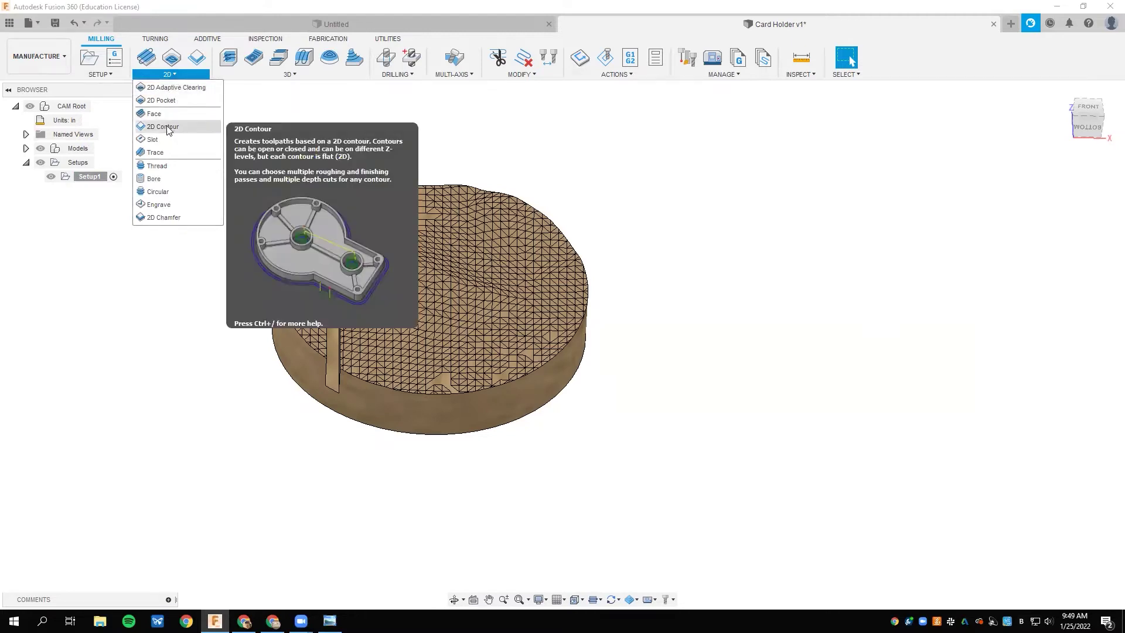
left_click(168, 101)
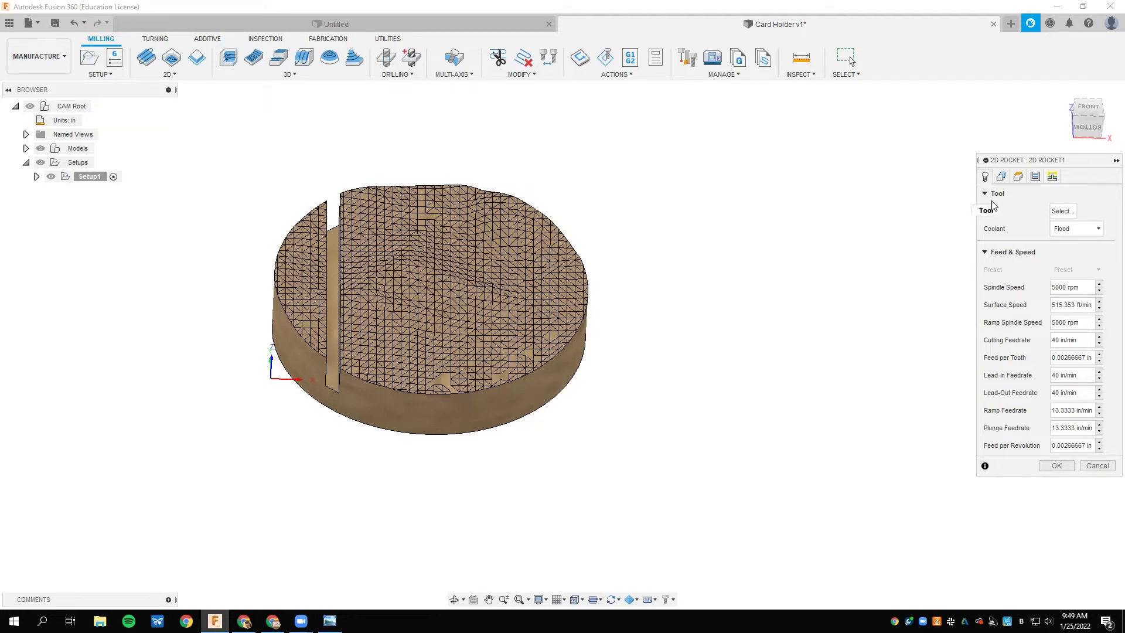
left_click(1061, 211)
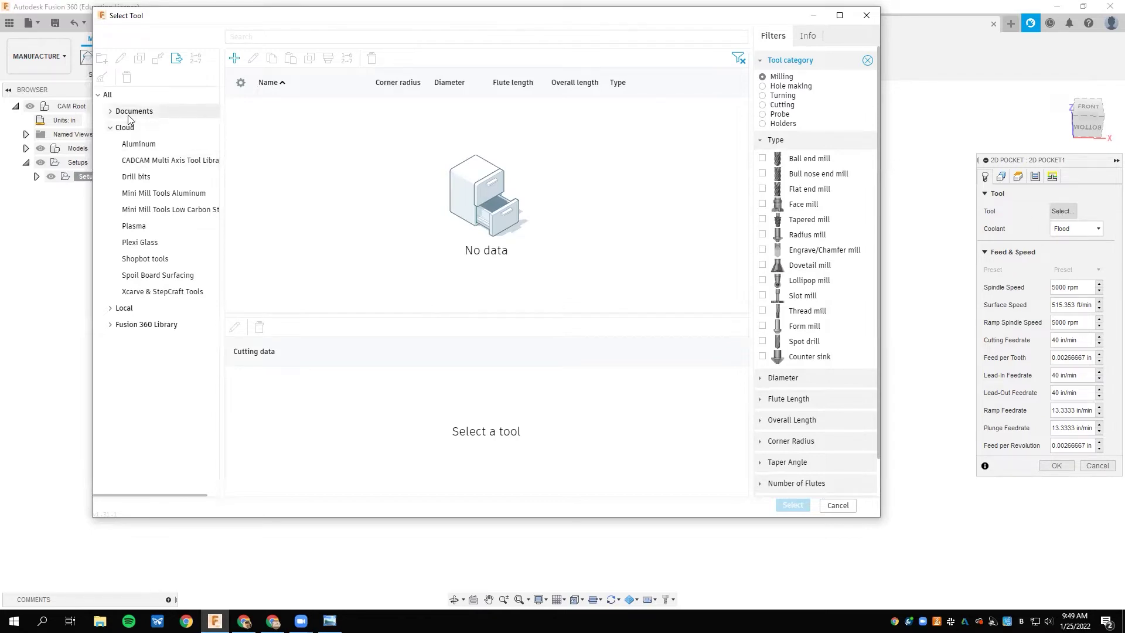
- Import Stepcraft & Xcarve Tools.tools from Downloads and assign its Ø1/8" flat end mill
left_click(126, 129)
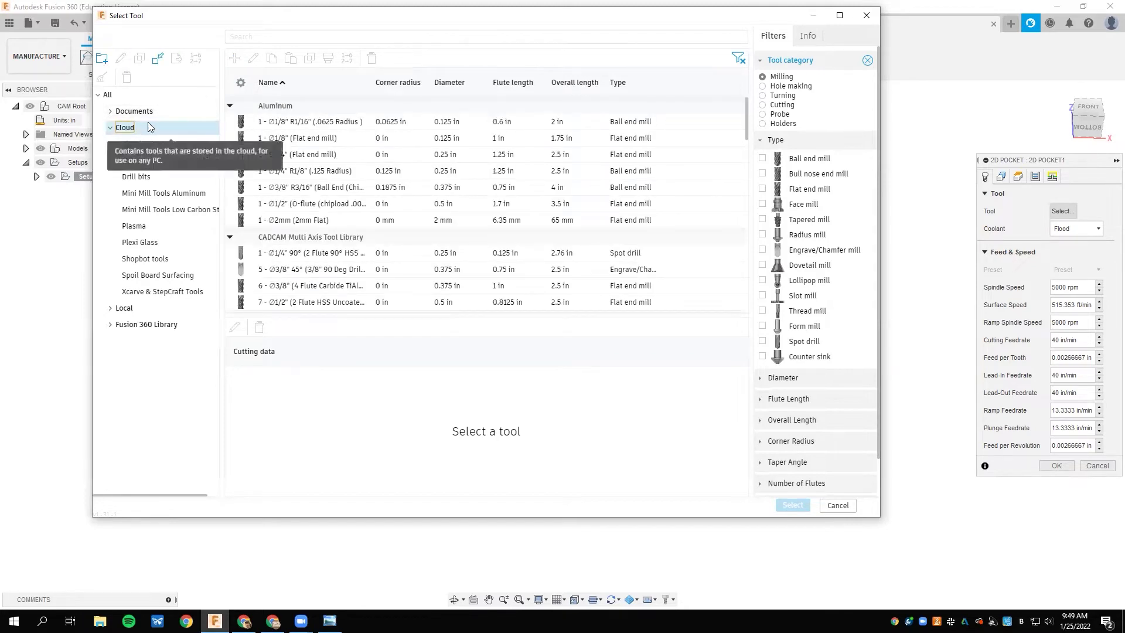
left_click(159, 61)
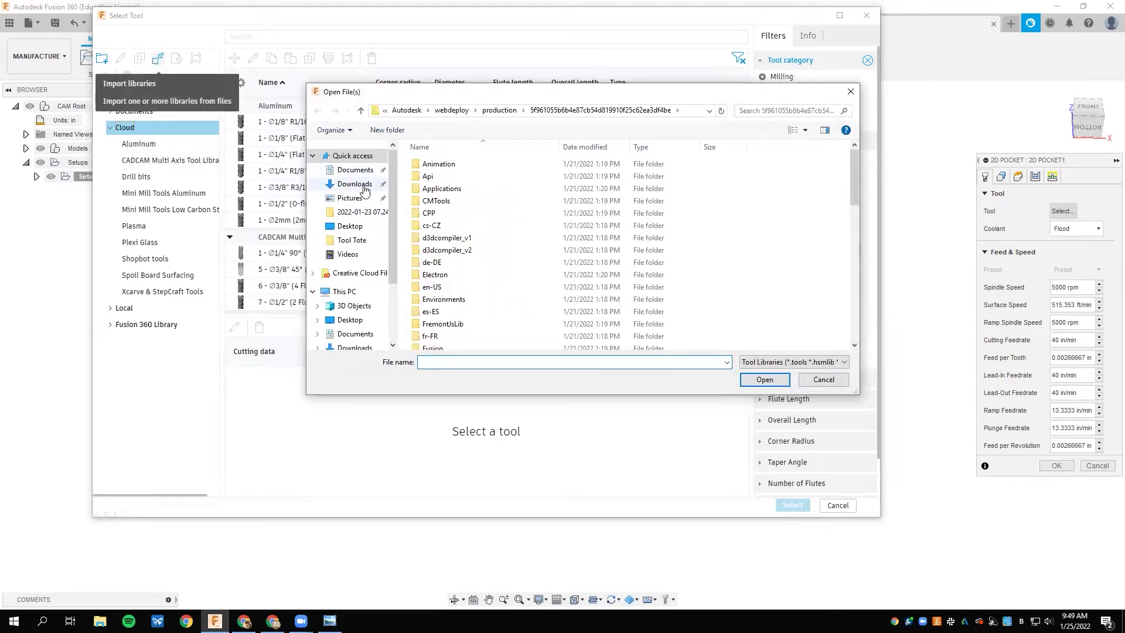
left_click(362, 186)
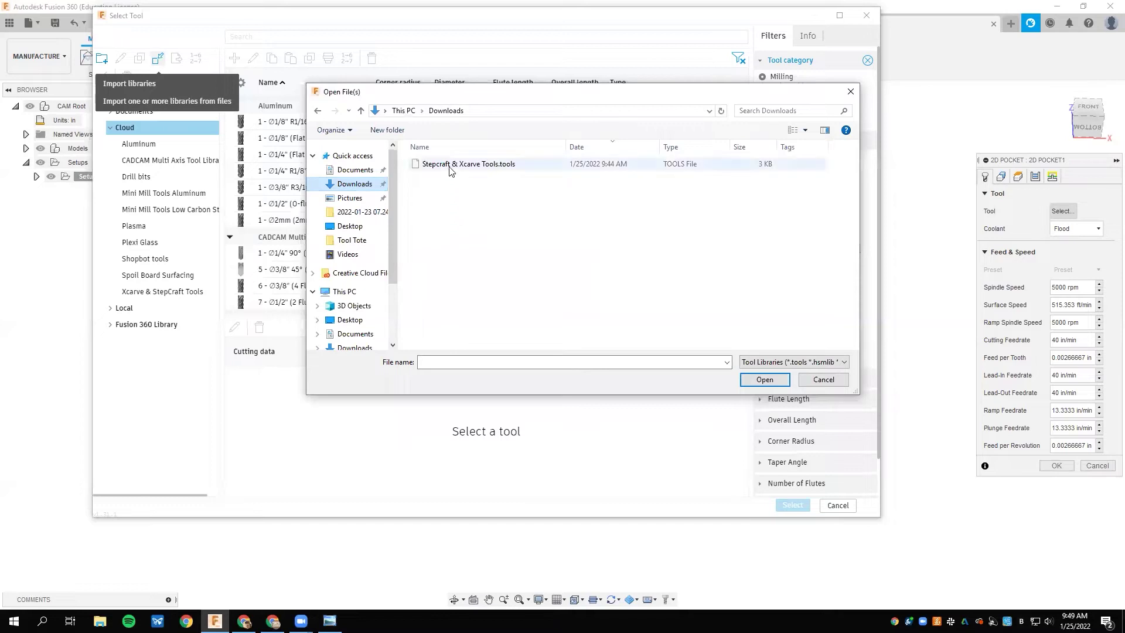
left_click(451, 167)
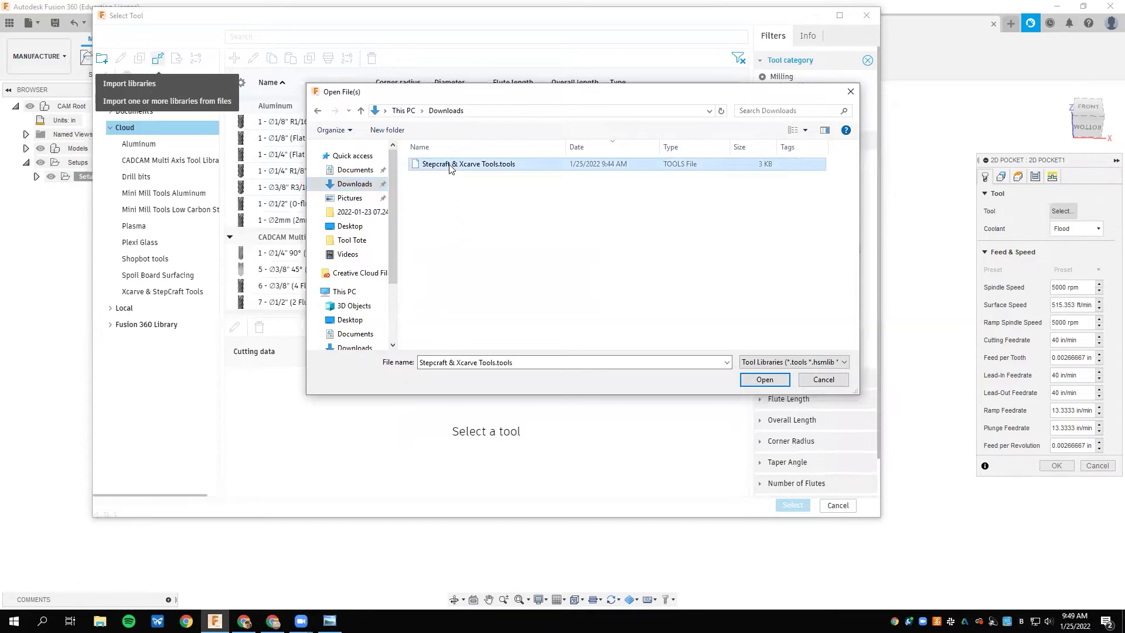
left_click(764, 380)
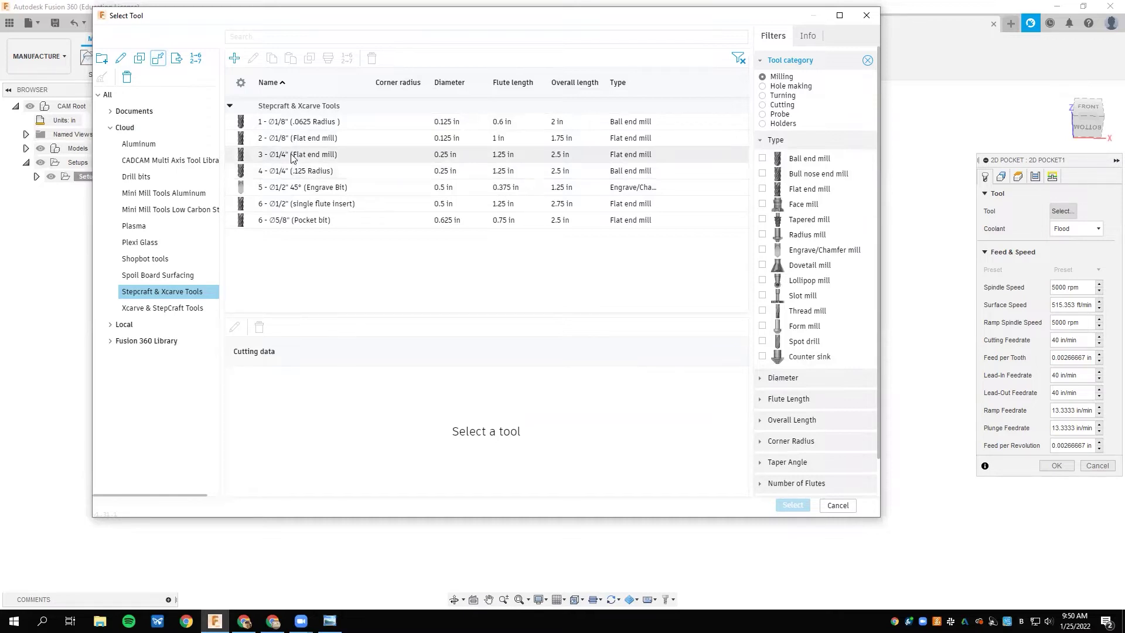
left_click(320, 140)
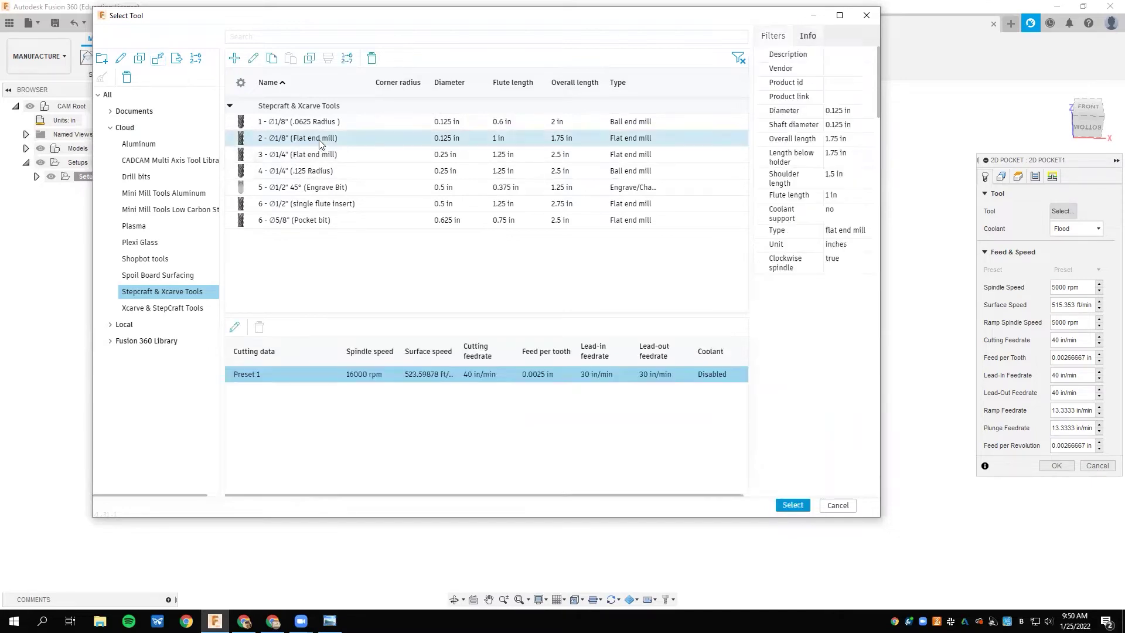
left_click(799, 502)
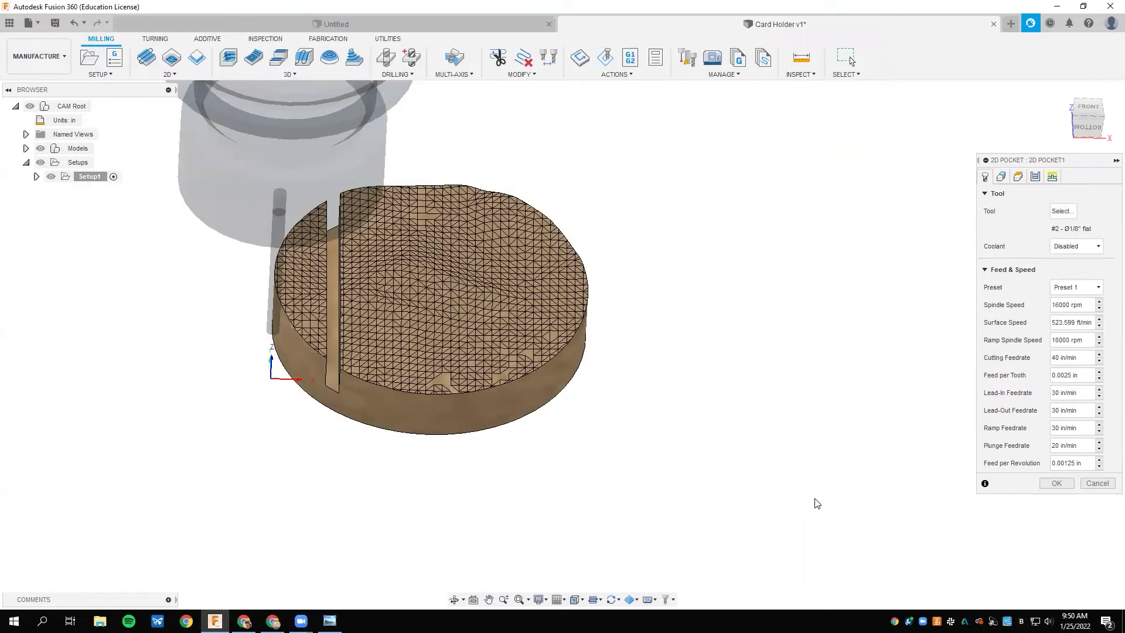
- Select the card slot wall as the pocket's contour on the Geometry tab
left_click(1003, 178)
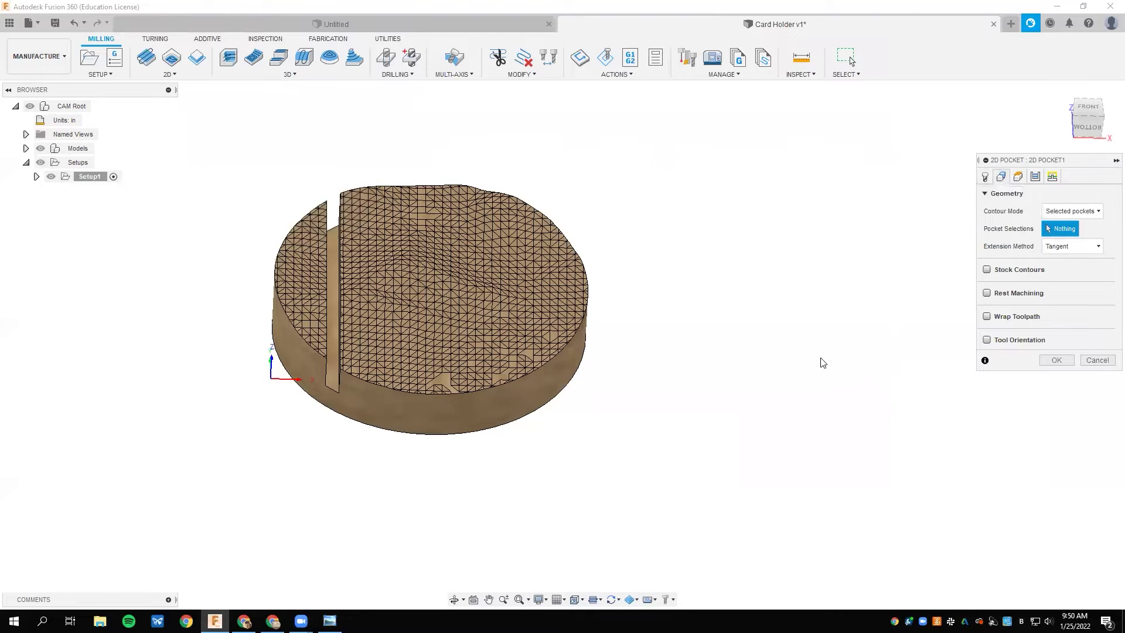
middle_click_drag(819, 359, 787, 378, "shift")
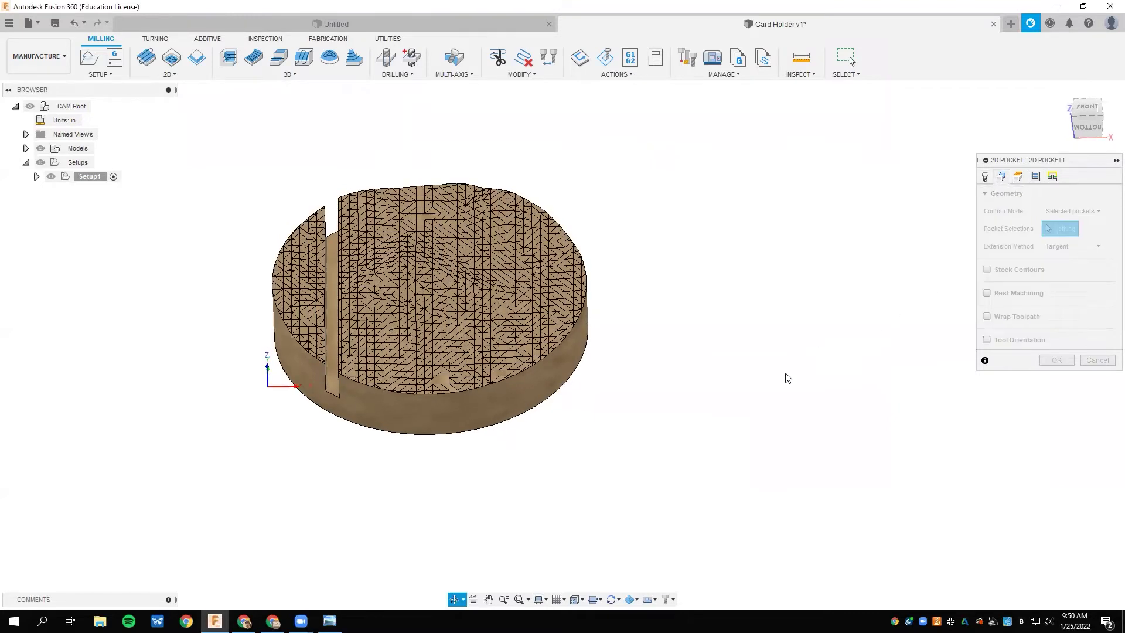
left_click(334, 375)
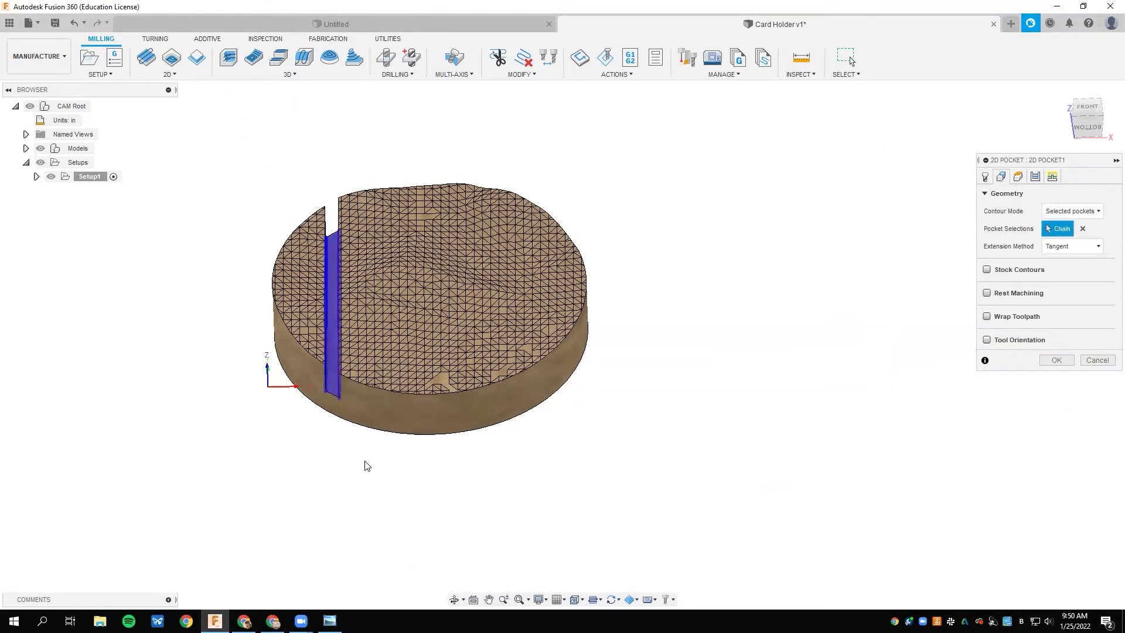
- Keep Bottom Height From set to Selected contour(s) on the Heights tab
left_click(1018, 176)
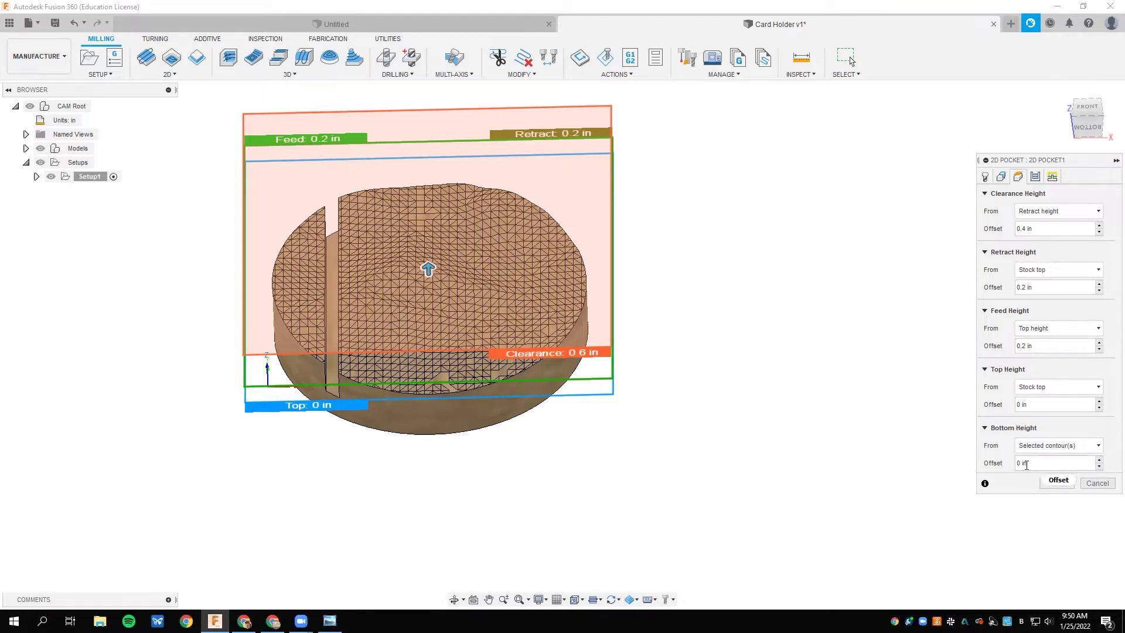
left_click(1066, 447)
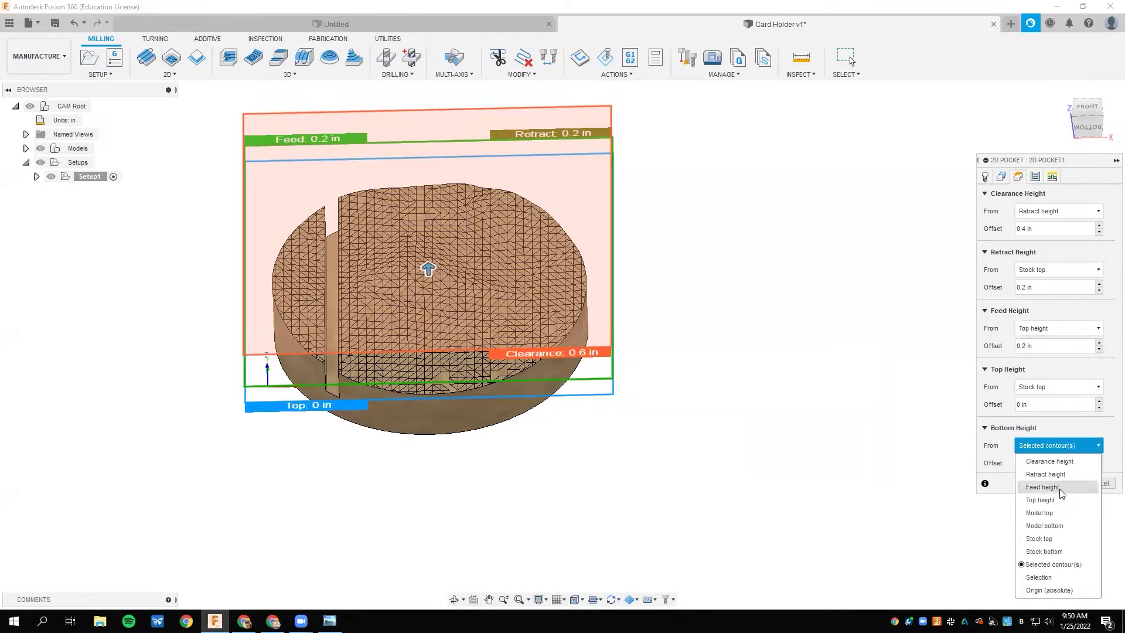
left_click(1062, 446)
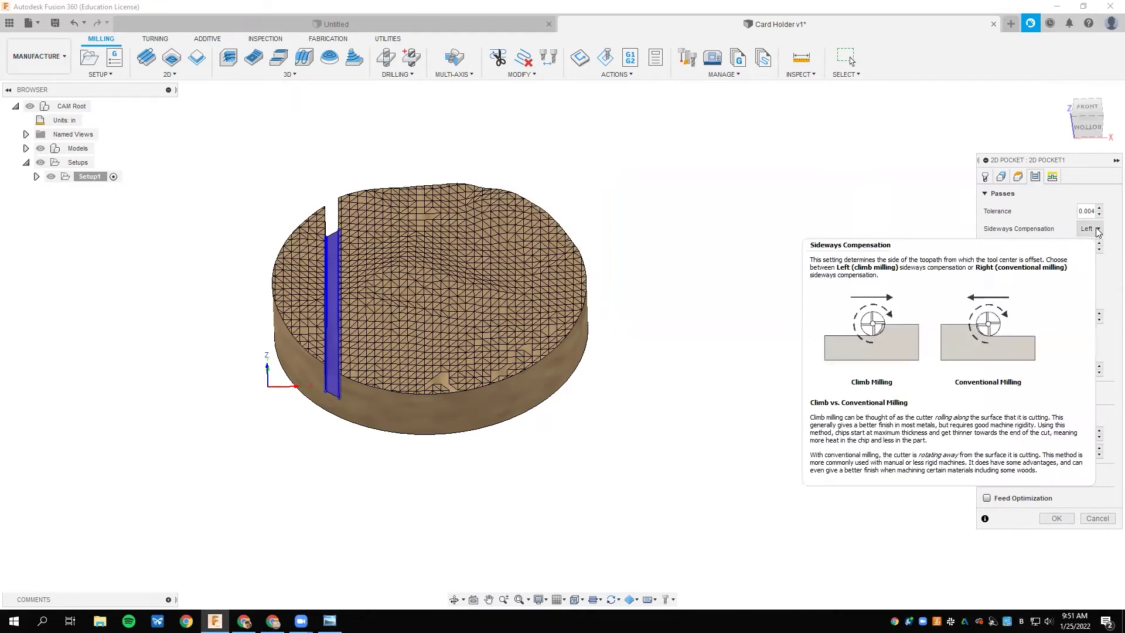
- Set sideways compensation to Right and uncheck Stock to Leave
left_click(1097, 229)
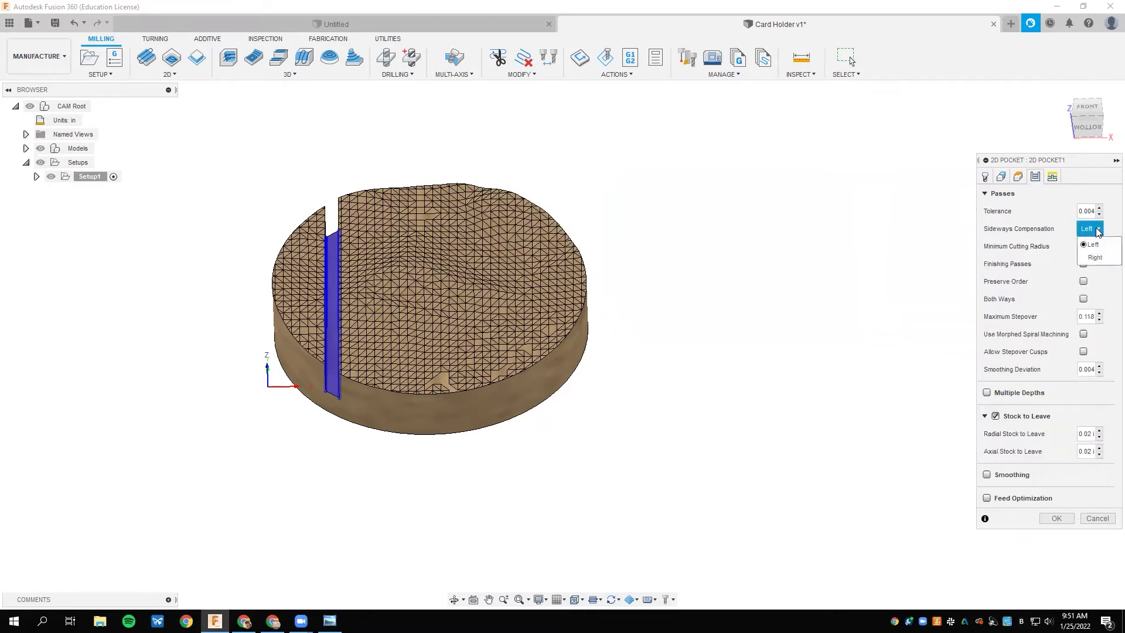
left_click(1095, 258)
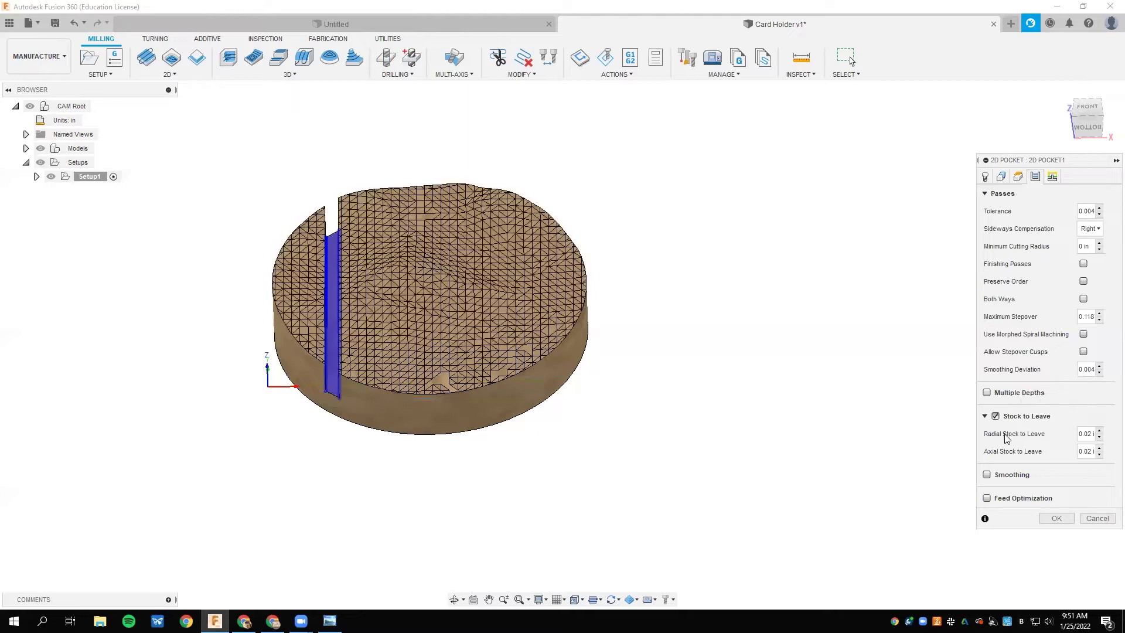
mouse_move(998, 420)
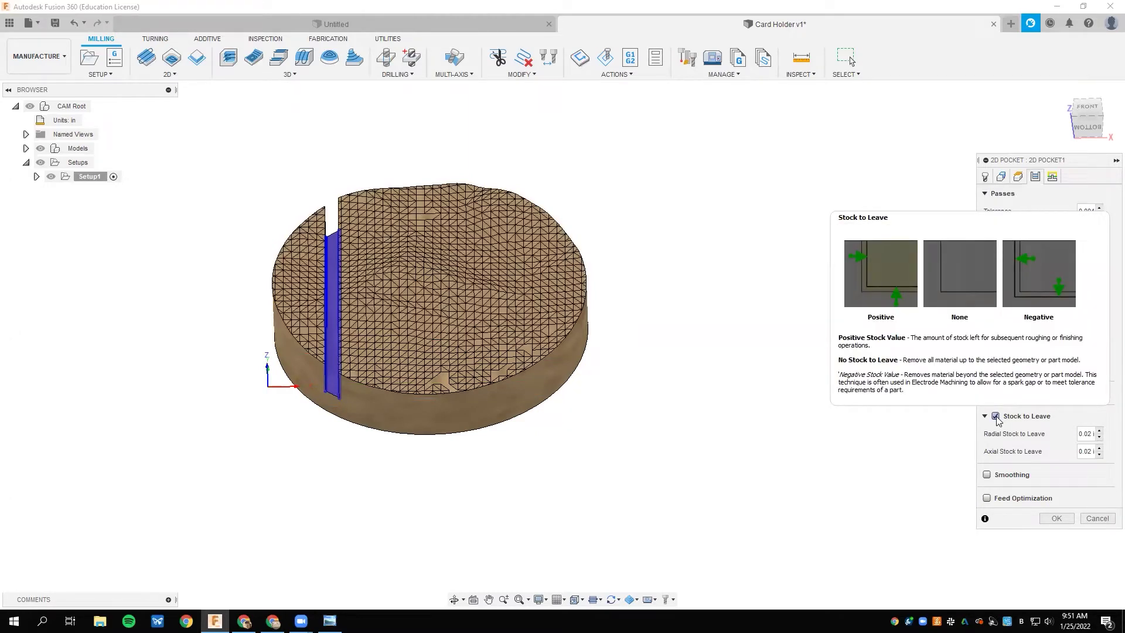
left_click(996, 417)
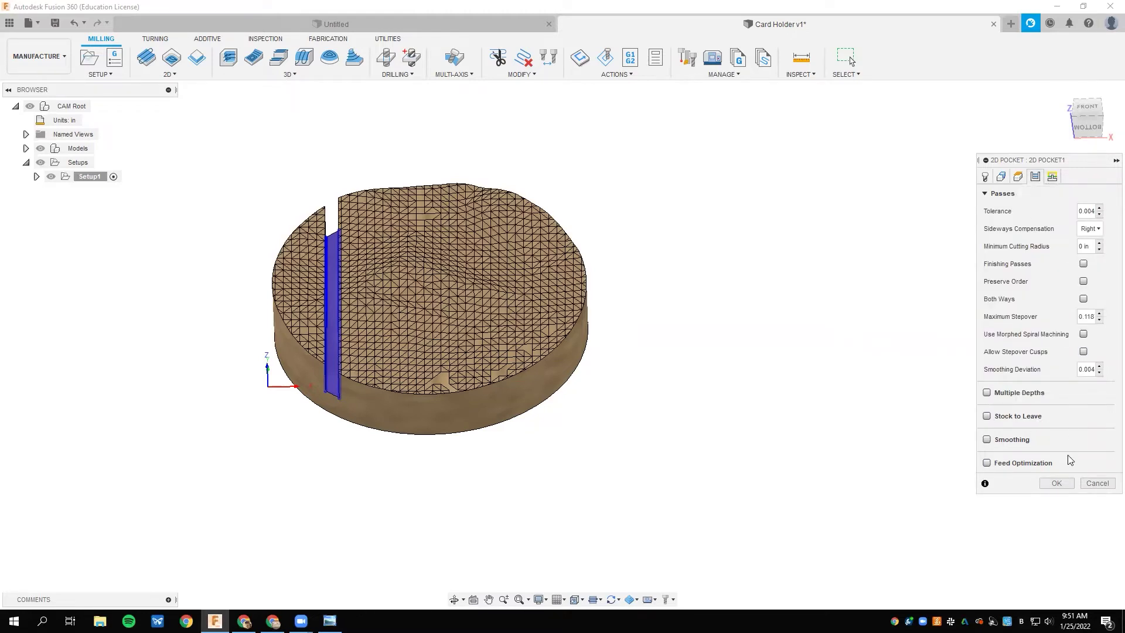
- Set the 2D Pocket lead-in sweep angle to 0 and create the 2D Pocket1 toolpath
left_click(1051, 178)
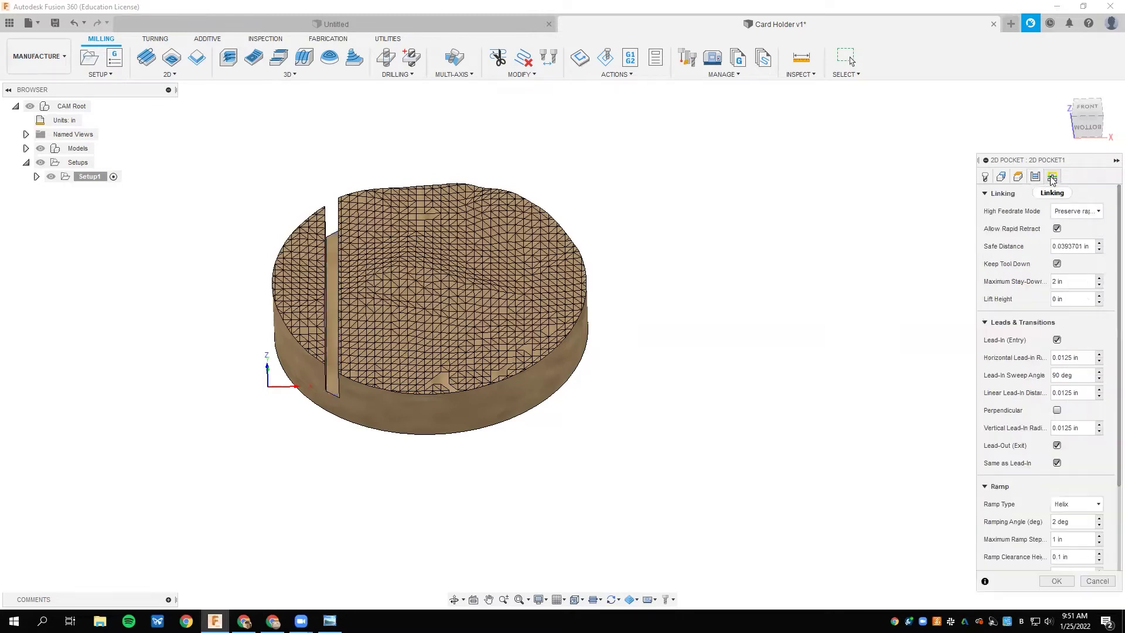
triple_click(1081, 375)
type("0")
left_click_drag(1074, 162, 990, 51)
left_click(977, 472)
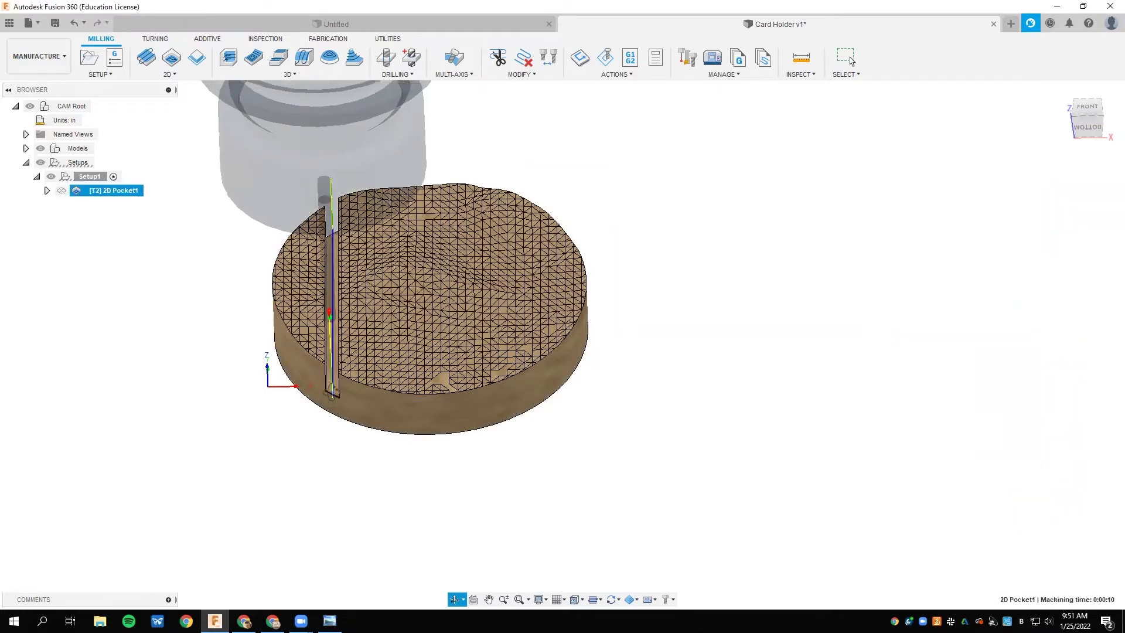
middle_click_drag(346, 329, 310, 307, "shift")
- Orbit around the 2D Pocket1 toolpath, then select the operation and bring up its context menu
scroll(315, 364, "up", 5)
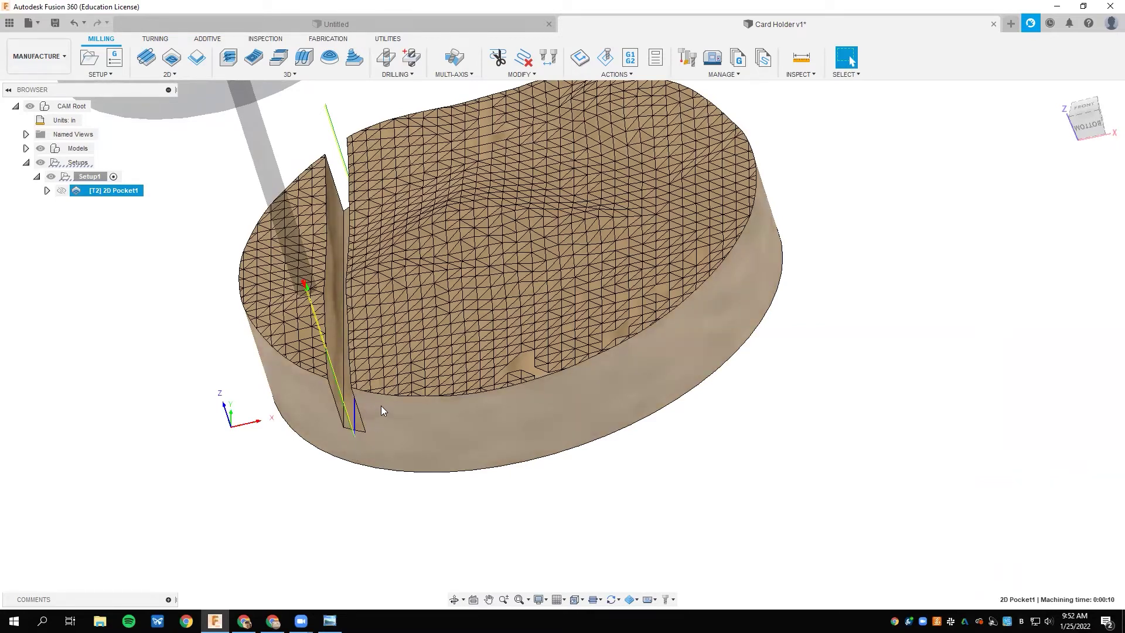
middle_click_drag(381, 406, 396, 401, "shift")
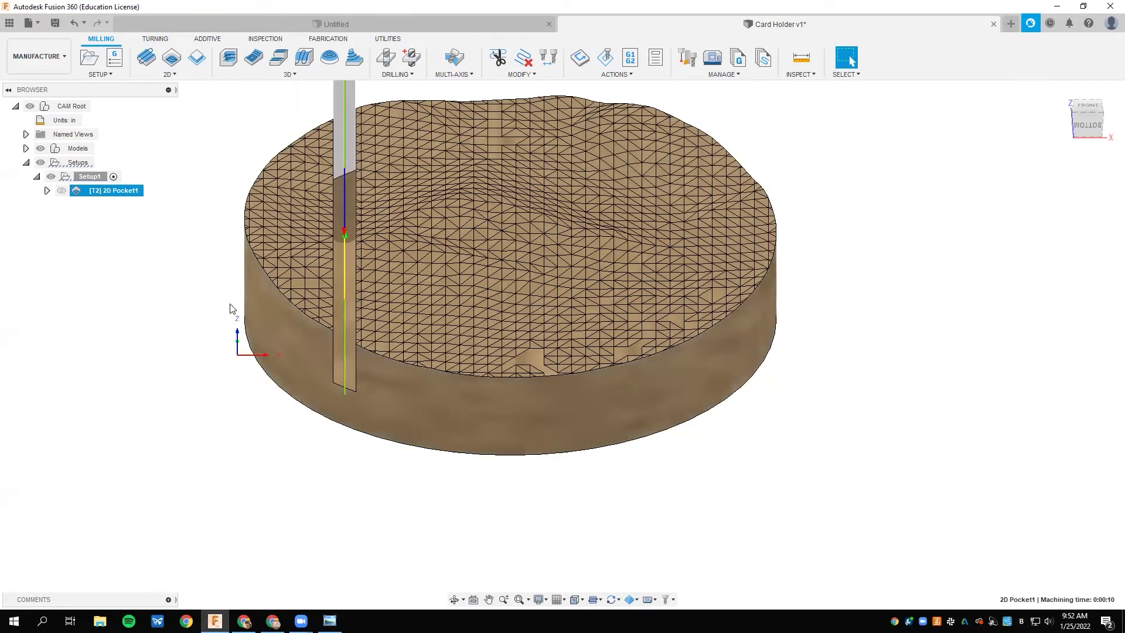
left_click(125, 223)
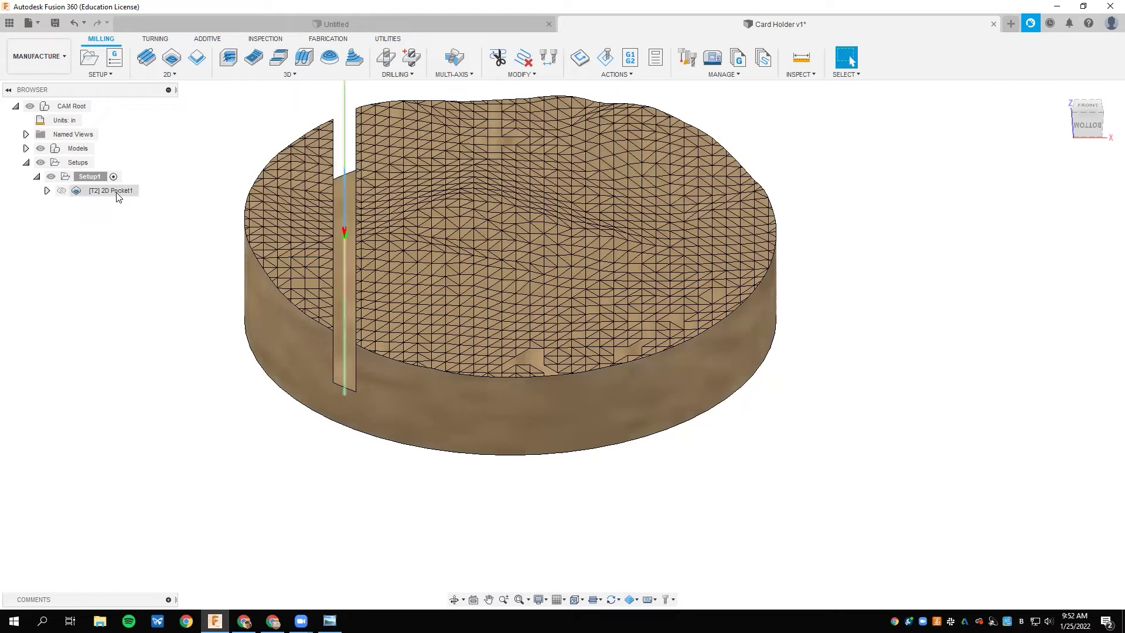
left_click(120, 194)
right_click(121, 196)
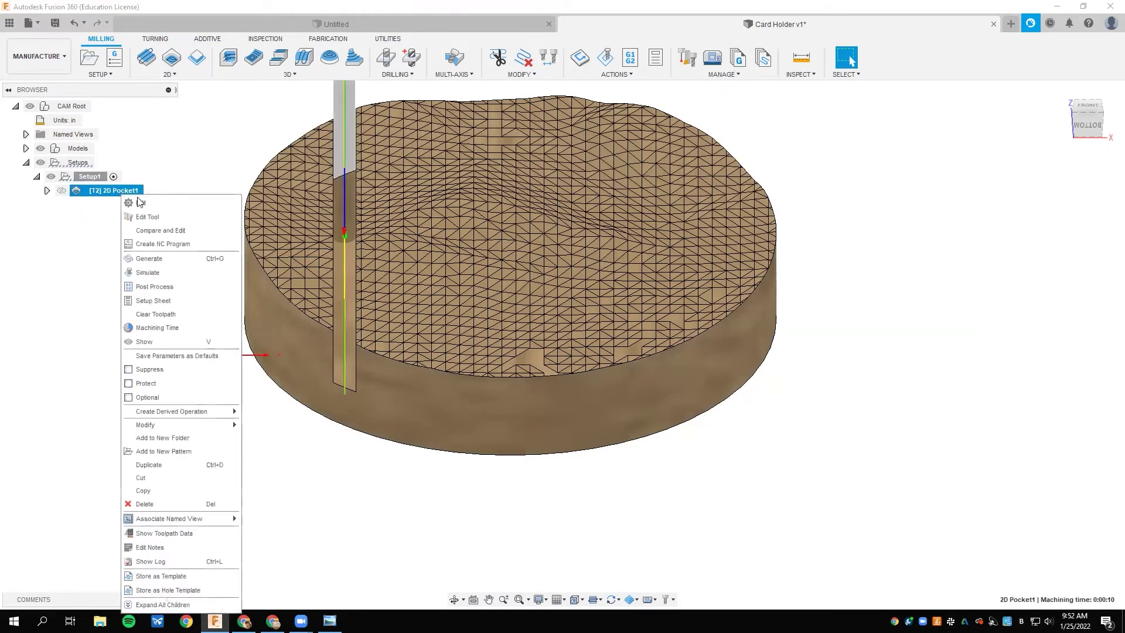
- Edit 2D Pocket1 to use Multiple Depths with a 0.04 in maximum roughing stepdown, then regenerate and inspect it
left_click(141, 204)
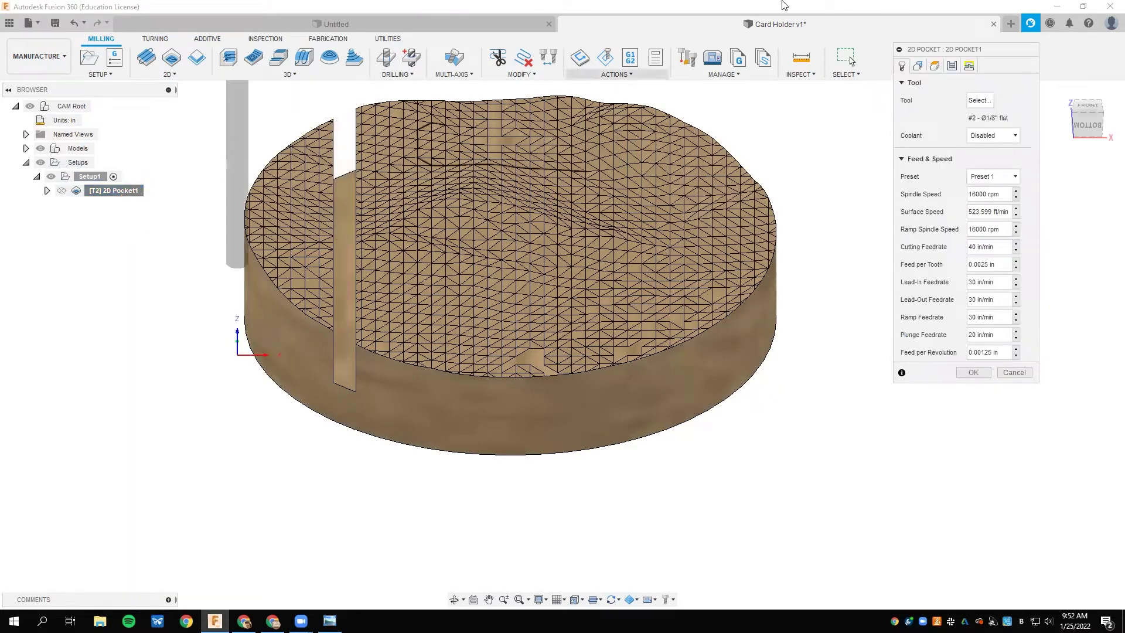
left_click(952, 66)
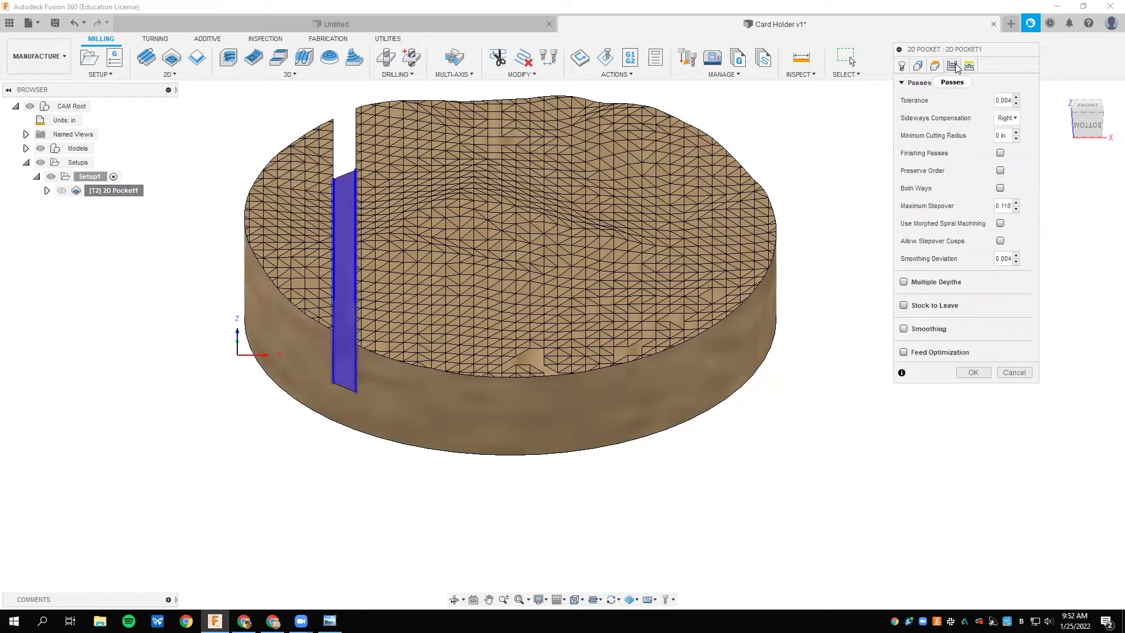
left_click(904, 282)
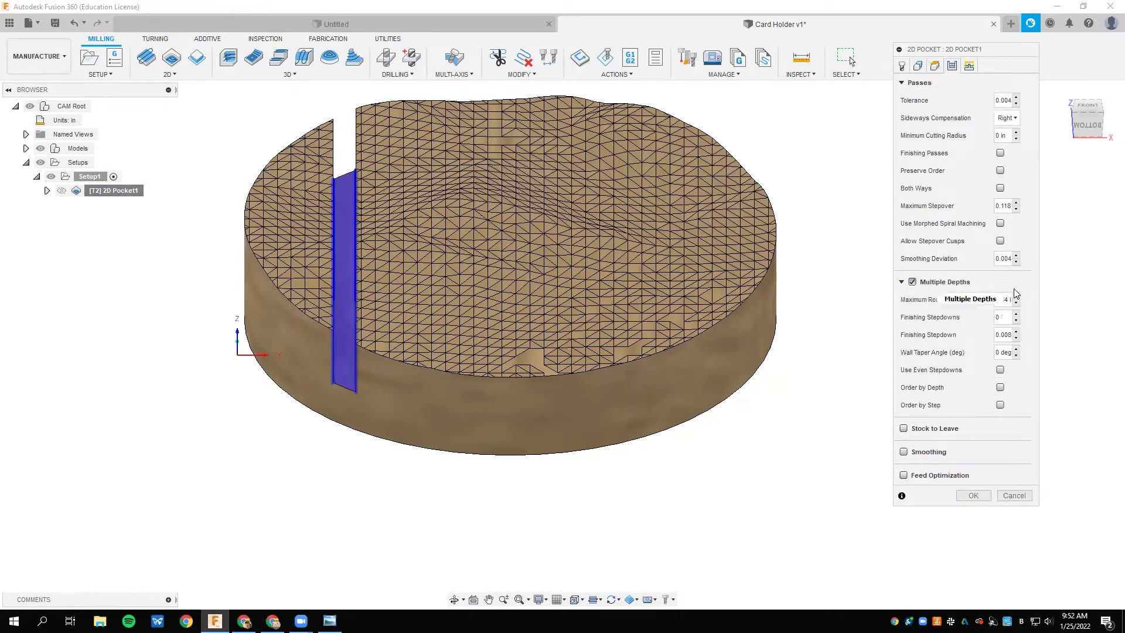
left_click(998, 299)
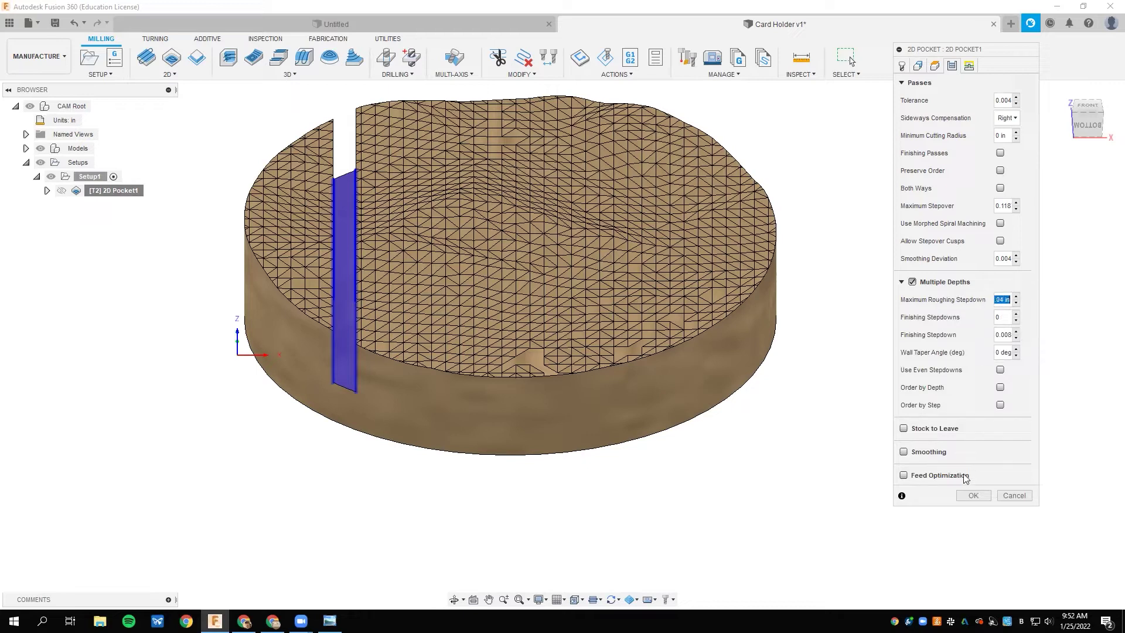
left_click(974, 496)
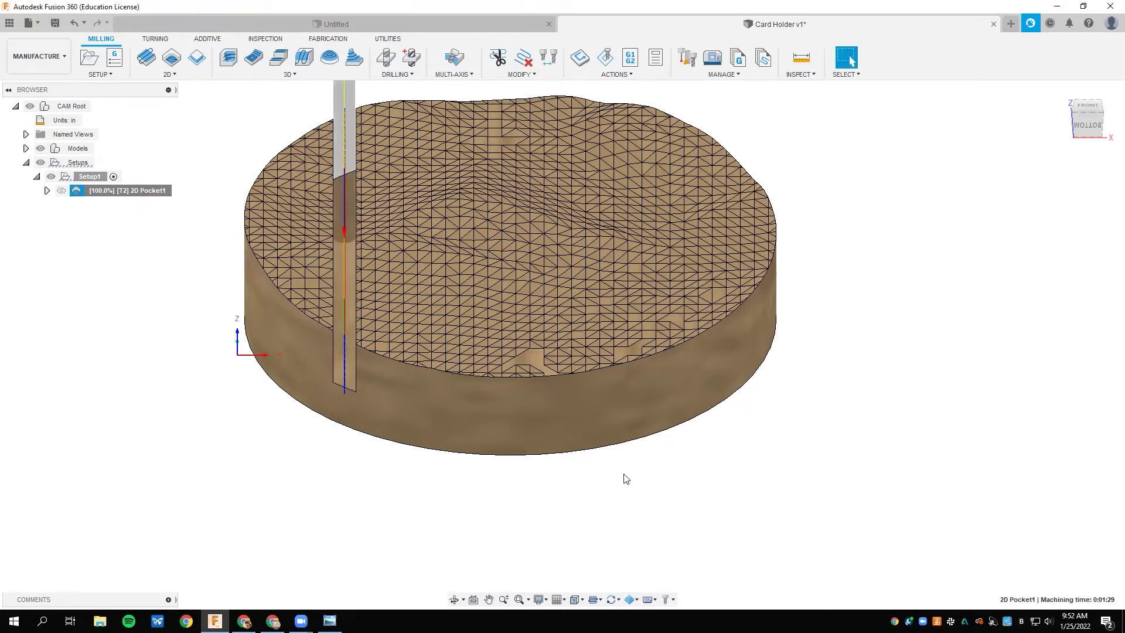
middle_click_drag(414, 420, 376, 279, "shift")
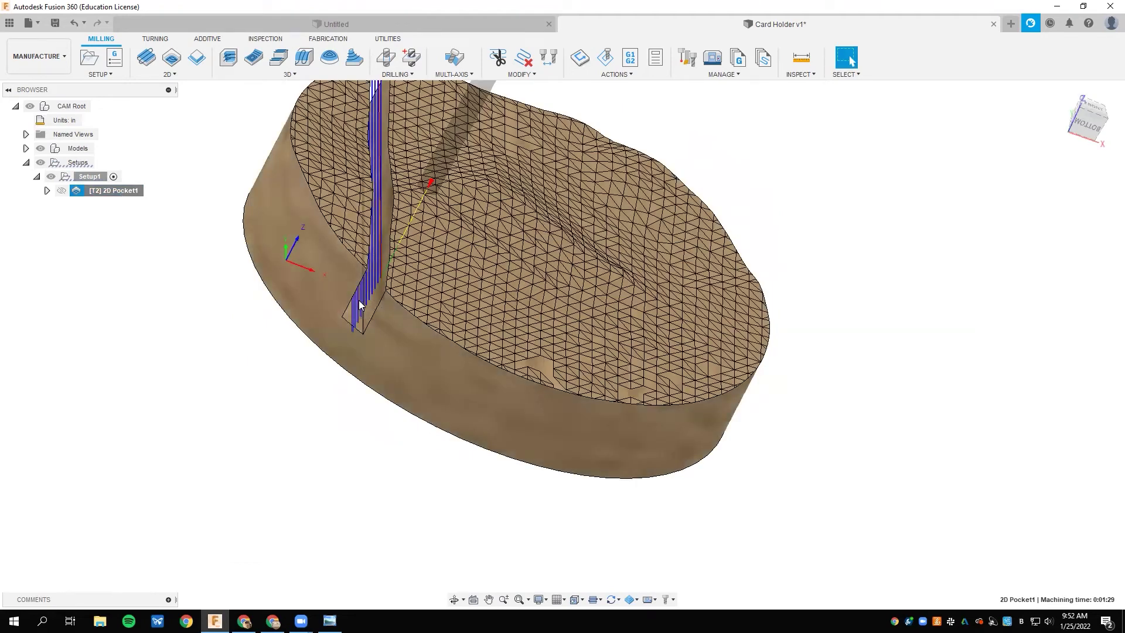
middle_click_drag(251, 346, 852, 61, "shift")
left_click(851, 61)
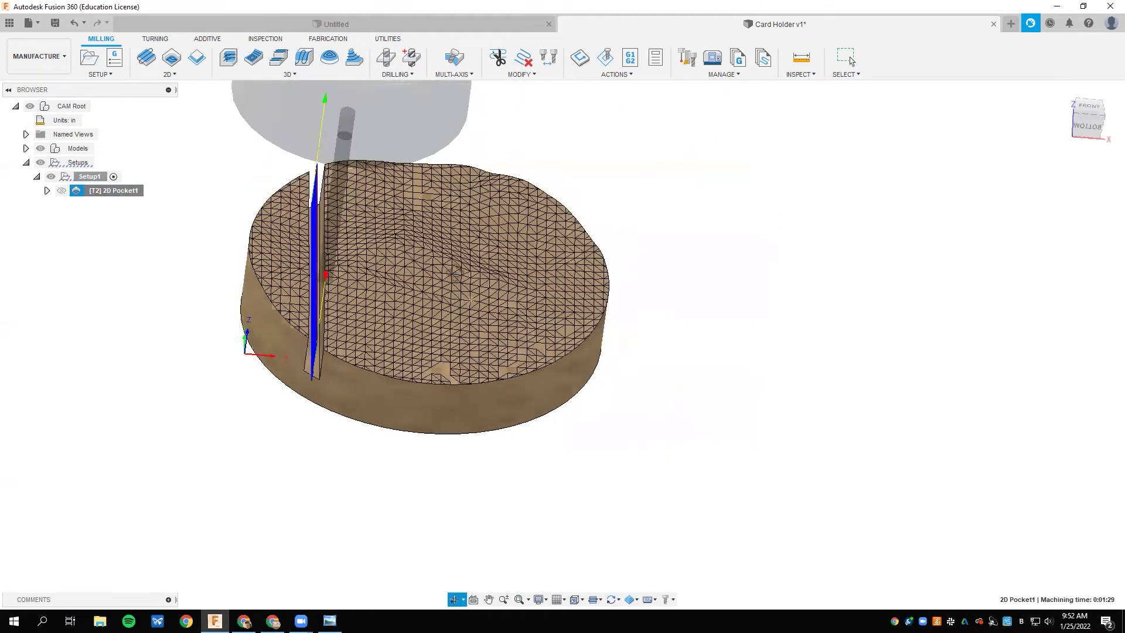
middle_click_drag(451, 272, 143, 289, "shift")
left_click(149, 286)
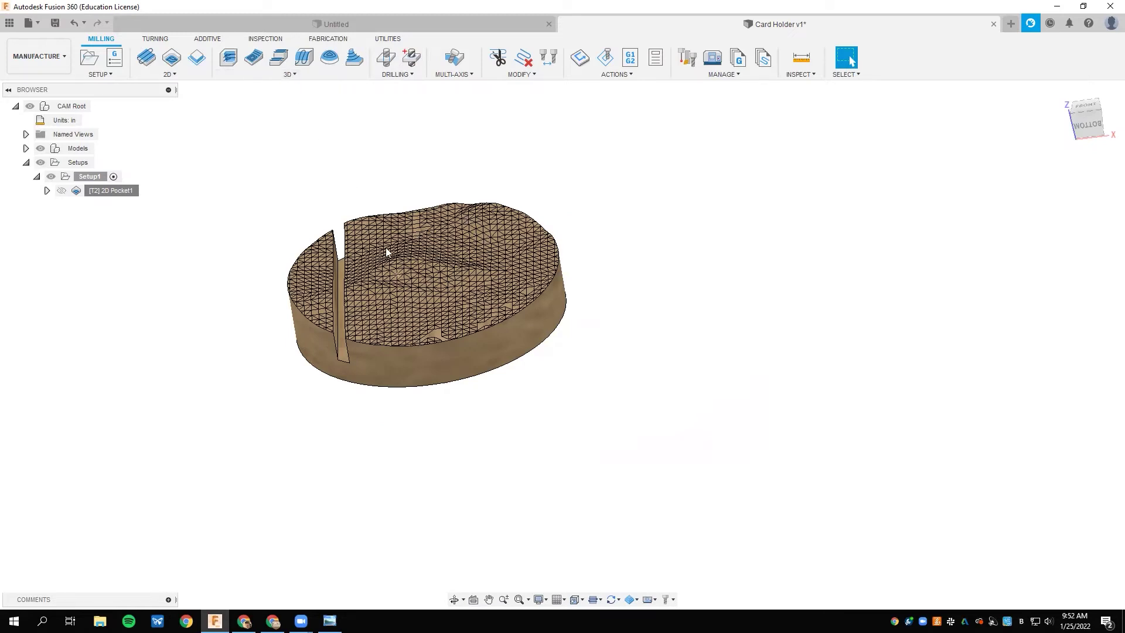
- Add a 3D Morphed Spiral using the #4 Ø1/4" ball end mill from Stepcraft & Xcarve Tools
left_click(285, 74)
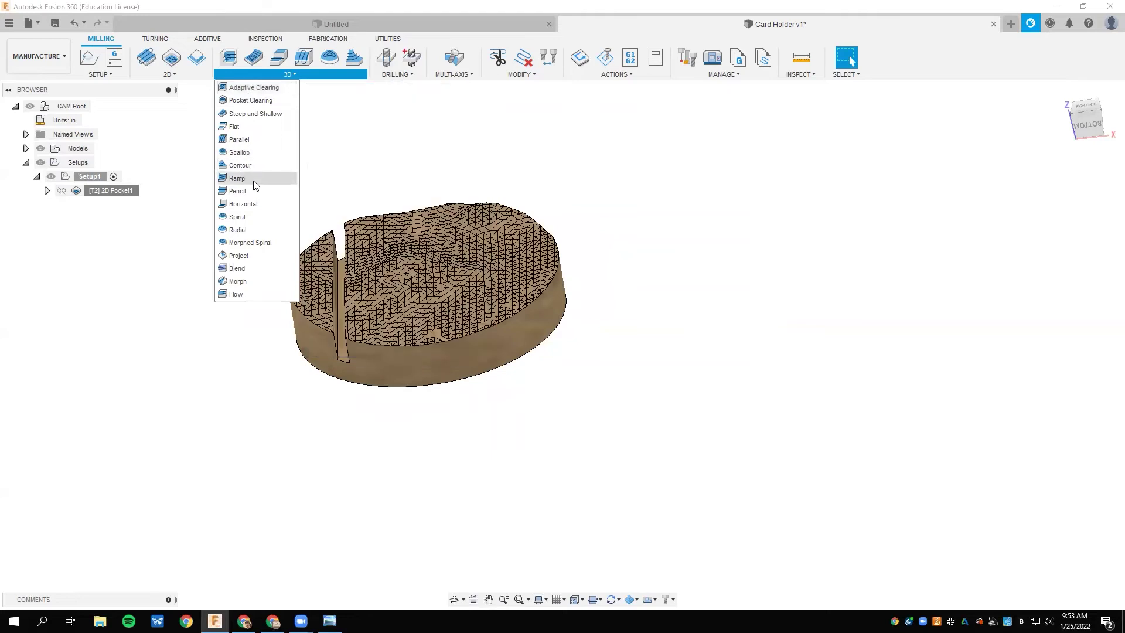
left_click(250, 243)
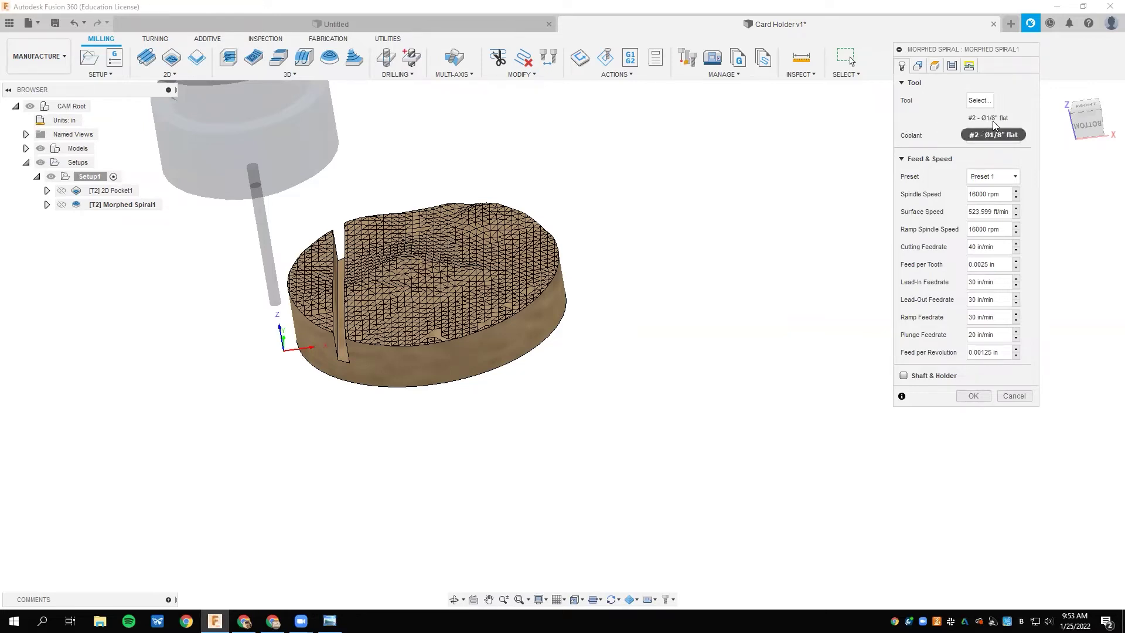
left_click(985, 102)
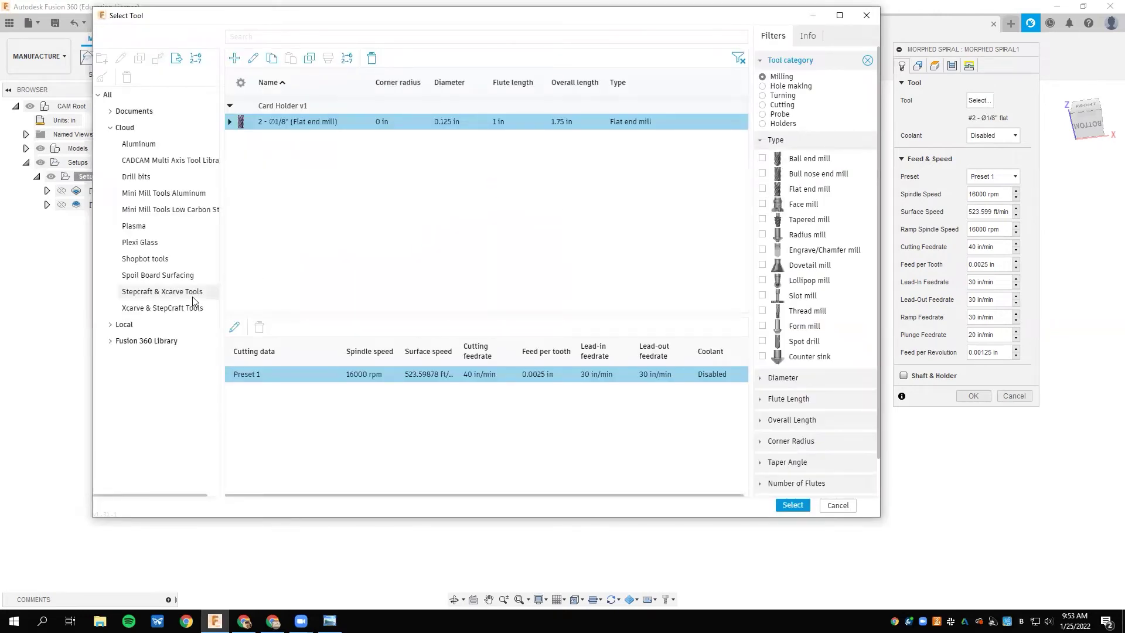
left_click(164, 291)
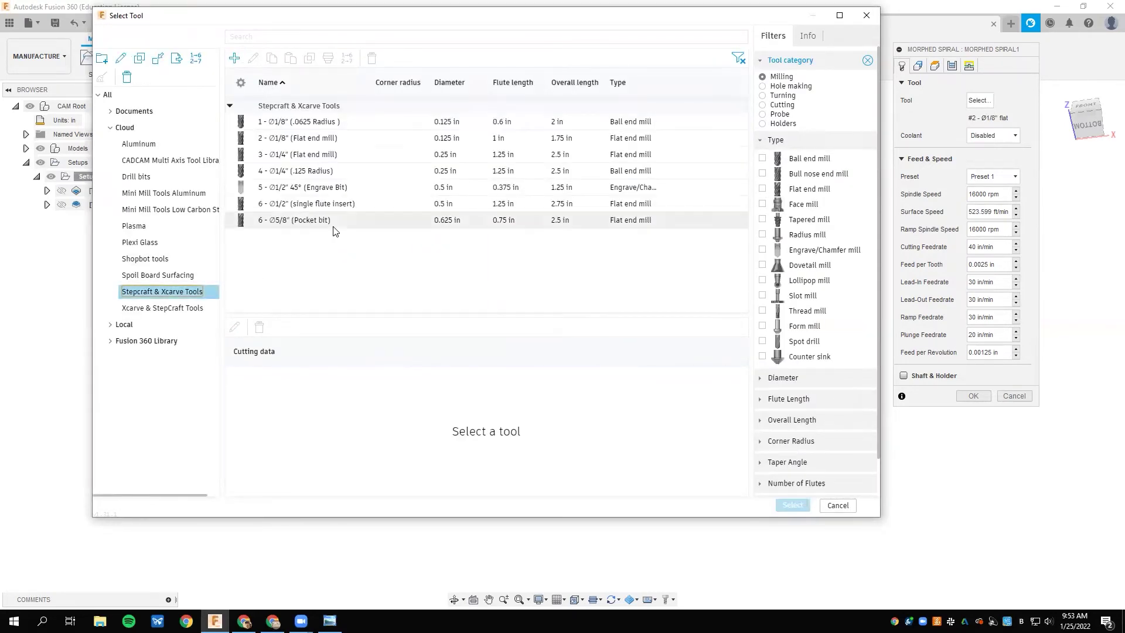
left_click(311, 173)
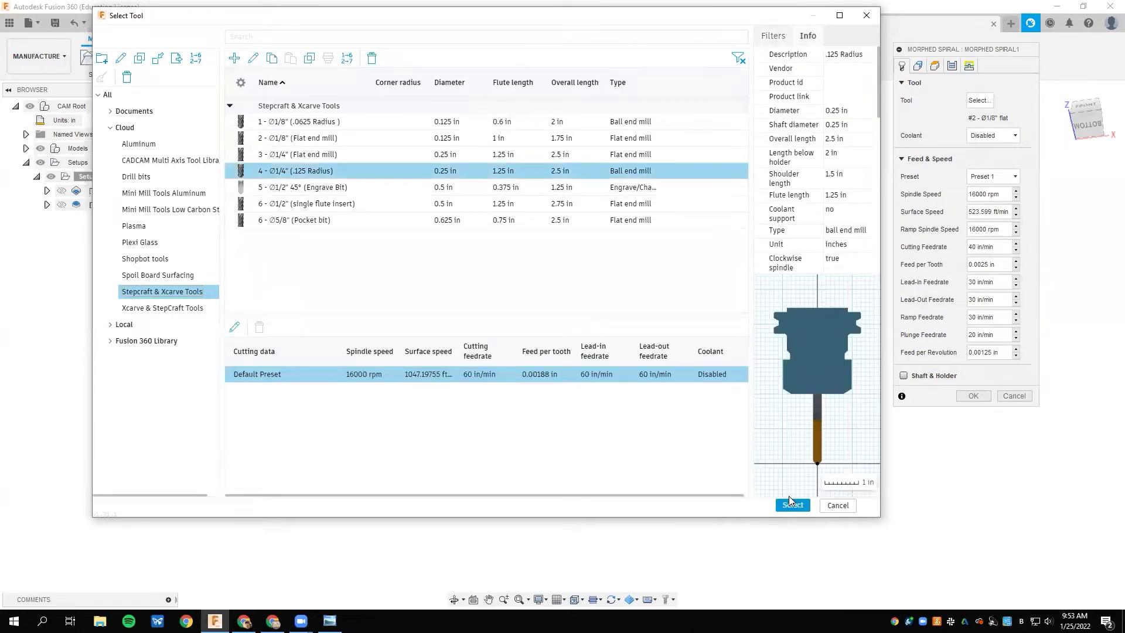
left_click(792, 505)
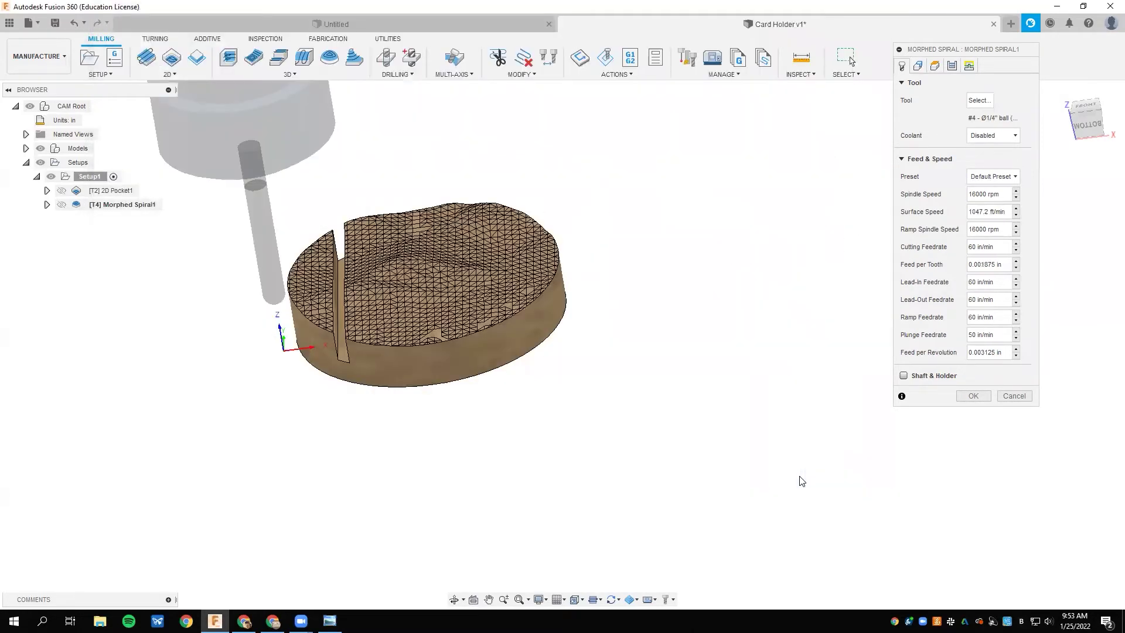
left_click(918, 65)
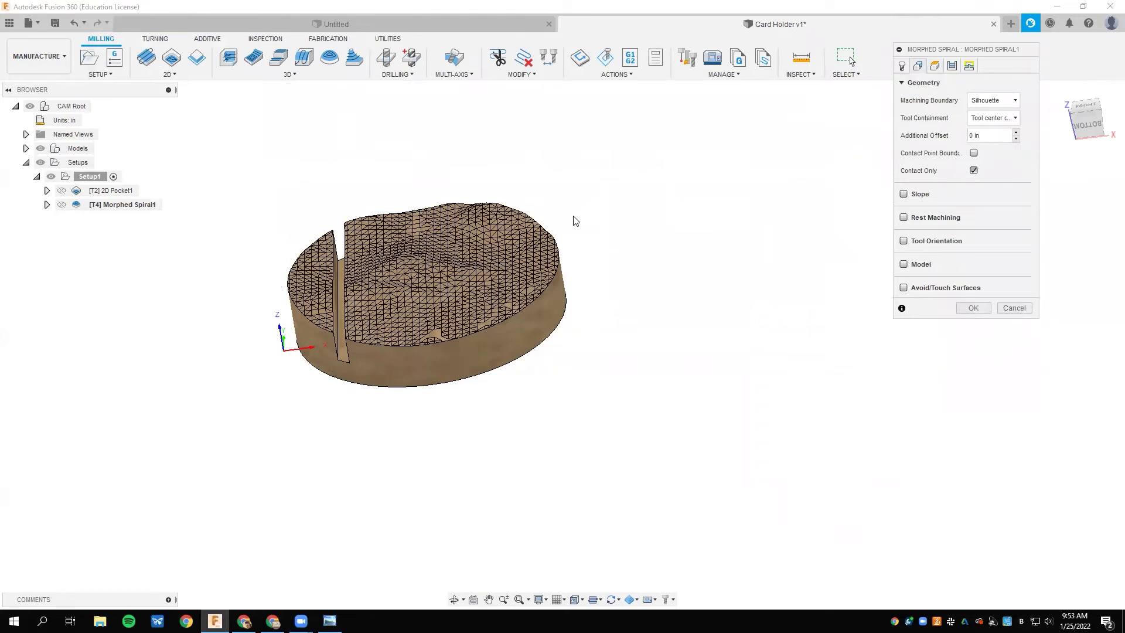
- Set the Morphed Spiral tool containment to keep the tool outside the boundary
scroll(576, 218, "up", 2)
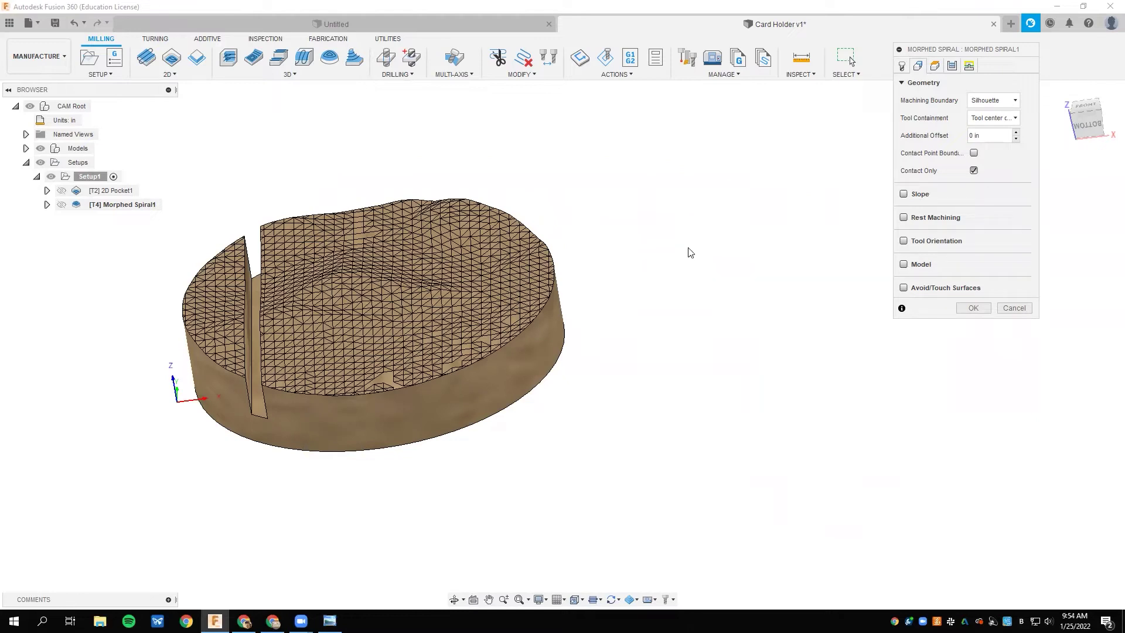
left_click(989, 118)
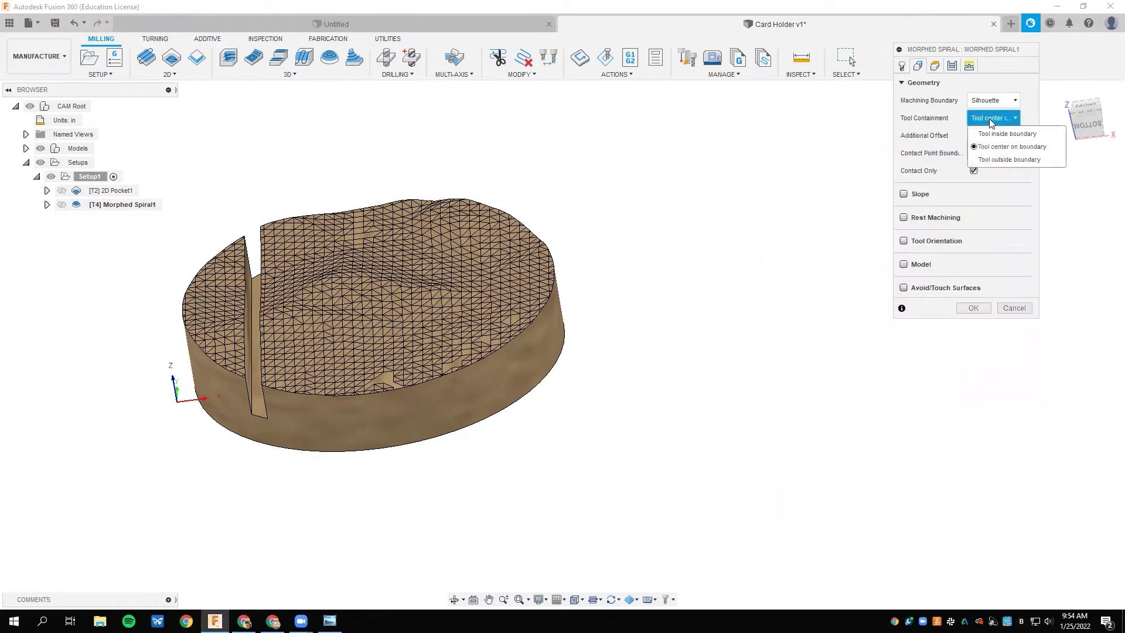
left_click(1003, 159)
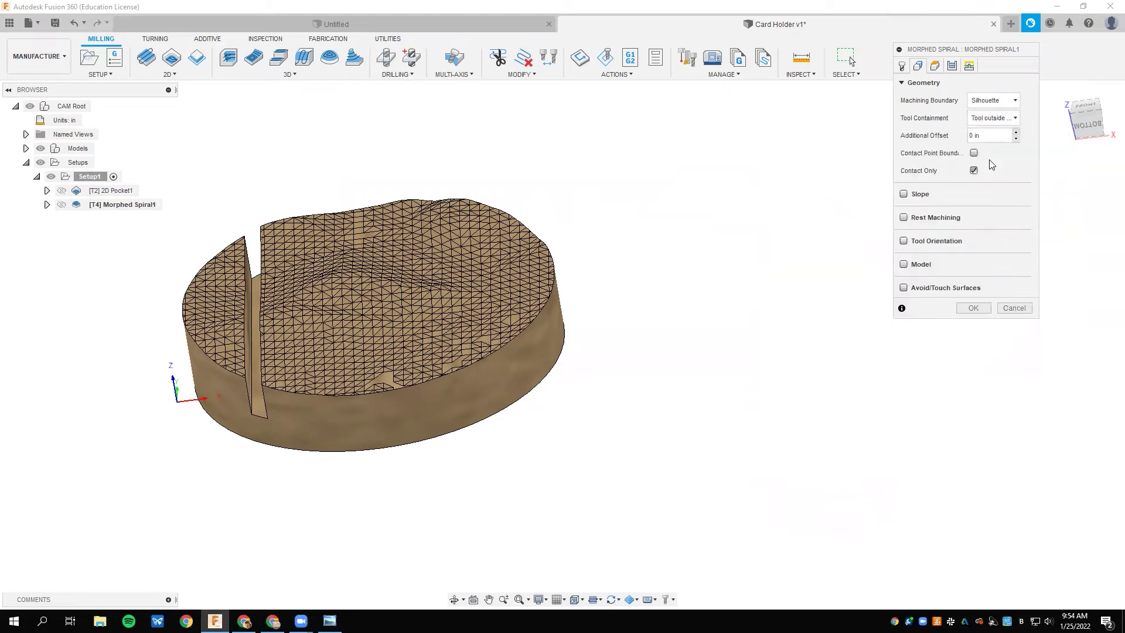
- Add three slot faces and the outer wall as Avoid/Touch Surfaces, four faces in total
left_click(903, 288)
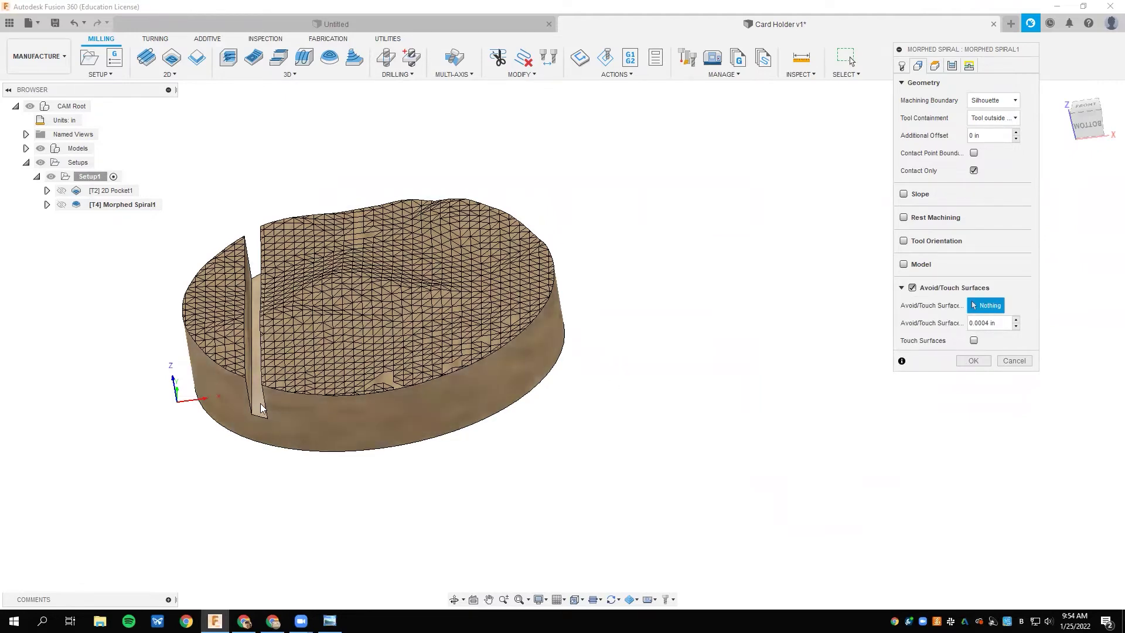
left_click(260, 403)
middle_click_drag(260, 403, 332, 381, "shift")
left_click(263, 387)
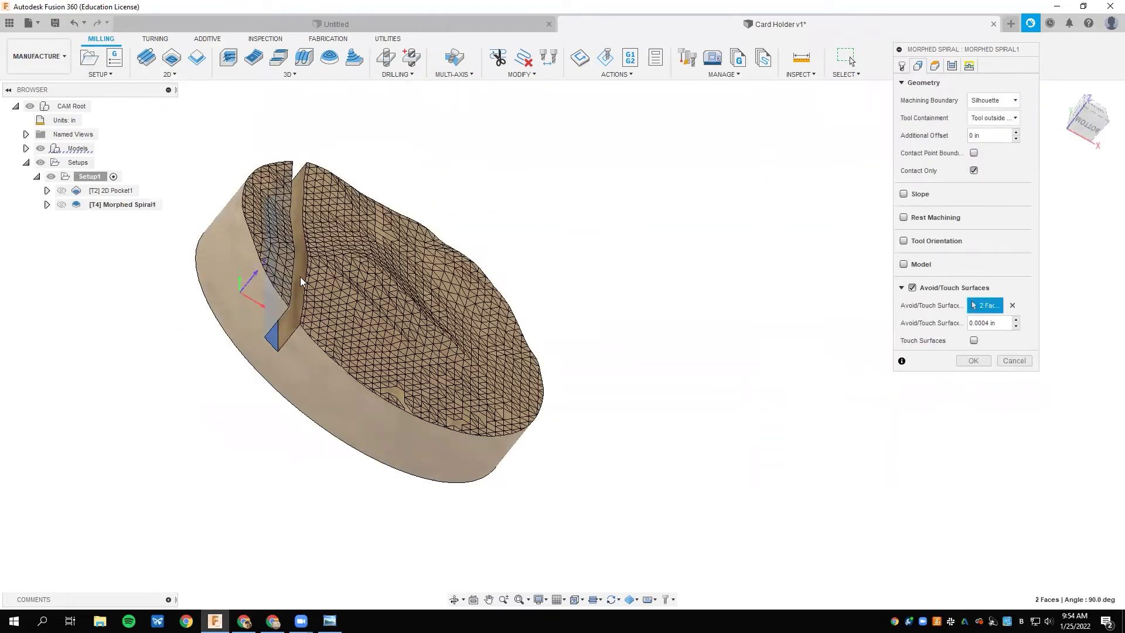
left_click(300, 276)
middle_click_drag(300, 277, 311, 381, "shift")
left_click(311, 381)
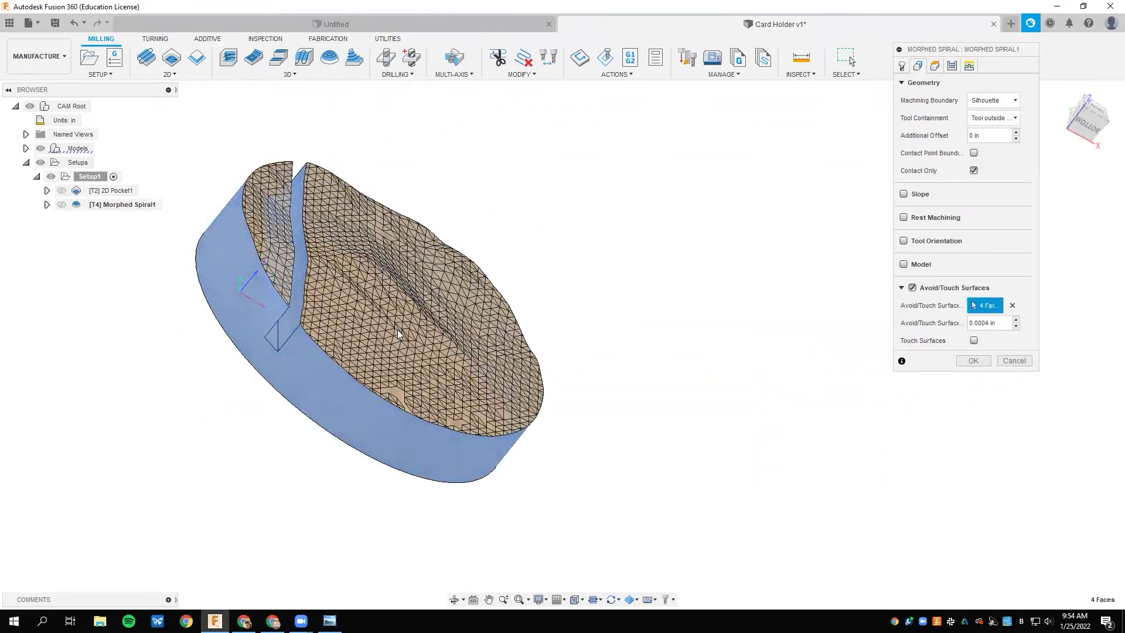
middle_click_drag(398, 329, 345, 346, "shift")
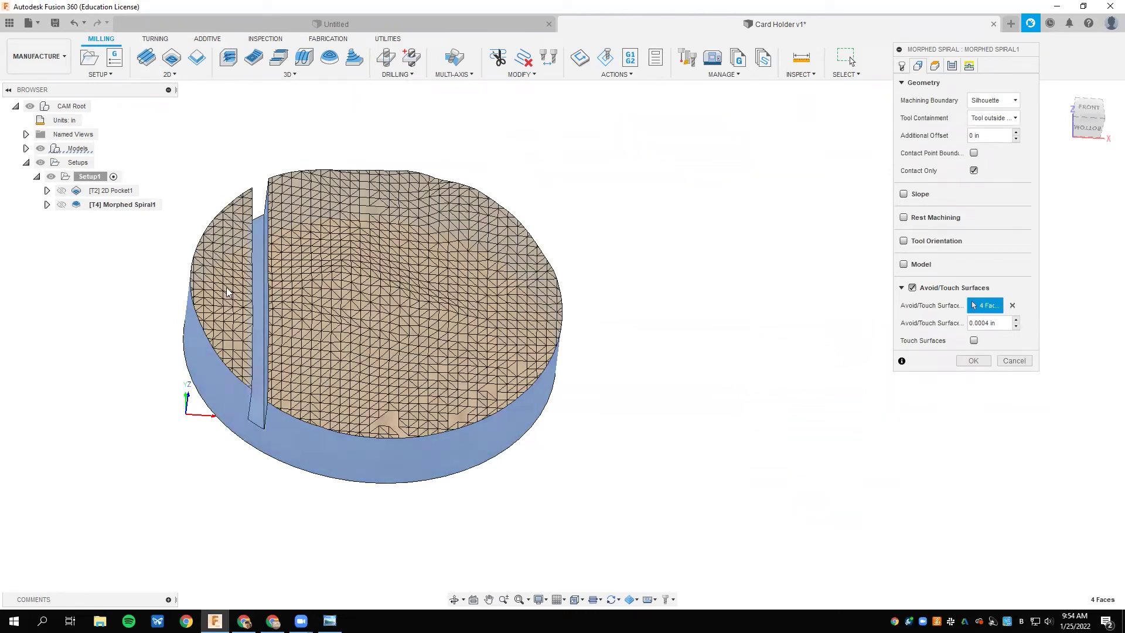
left_click(952, 67)
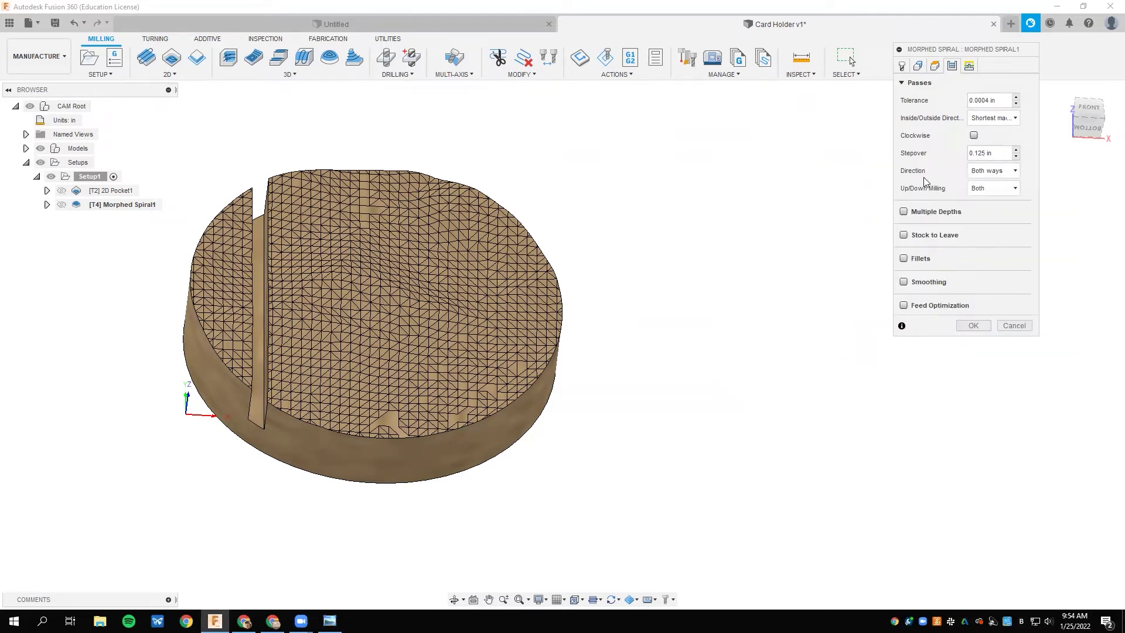
- Generate the Morphed Spiral1 toolpath and orbit to inspect it on the card holder's top surface
left_click(974, 326)
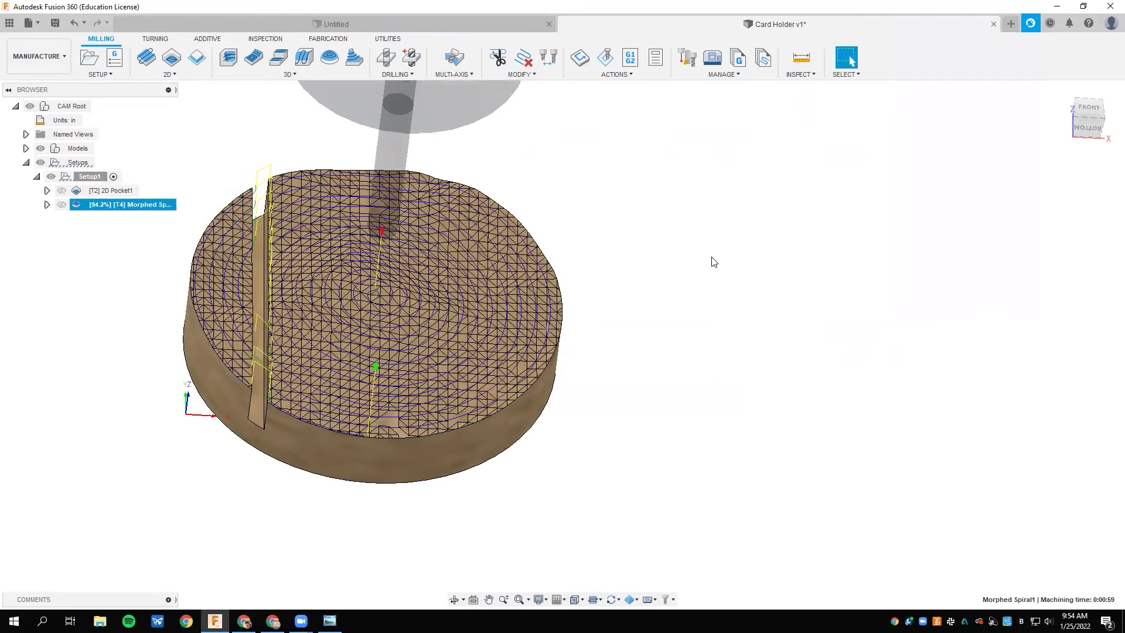
left_click(613, 359)
middle_click_drag(613, 359, 605, 340, "shift")
key("Escape")
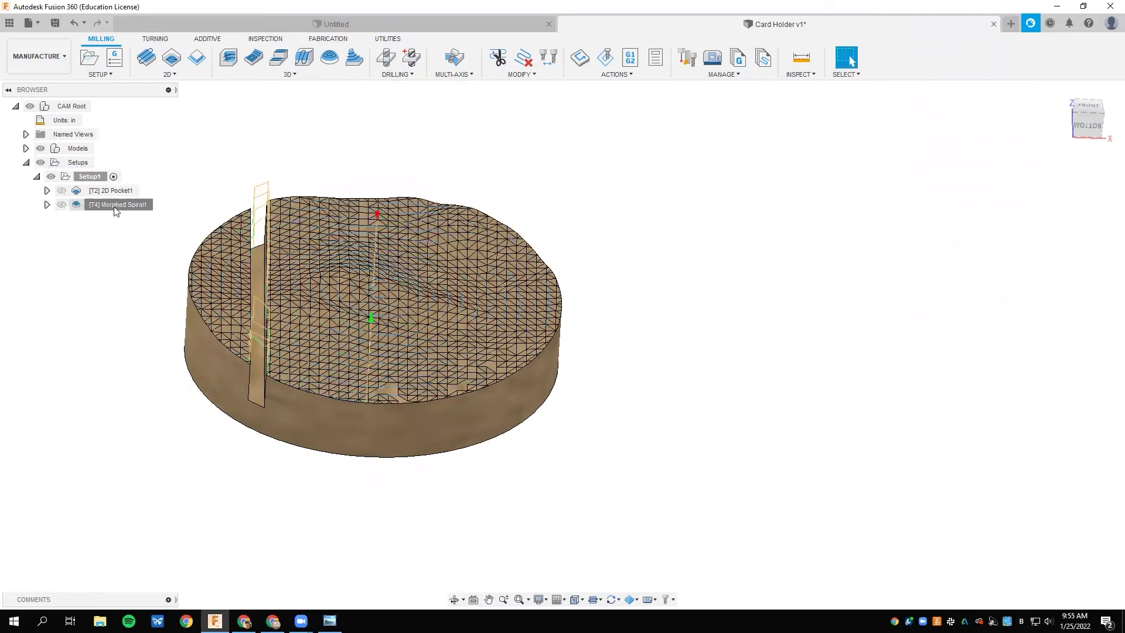
left_click(114, 205)
mouse_move(296, 320)
middle_mouse_down("shift")
mouse_move(297, 275)
mouse_move(298, 315)
middle_mouse_up("shift")
key("Escape")
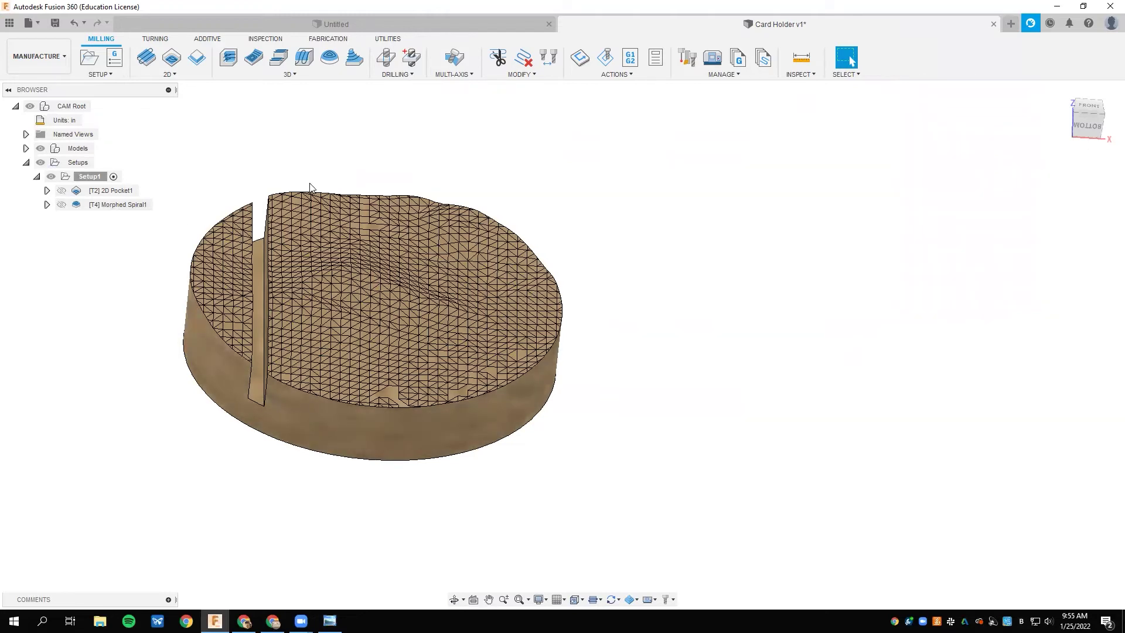
left_click(170, 75)
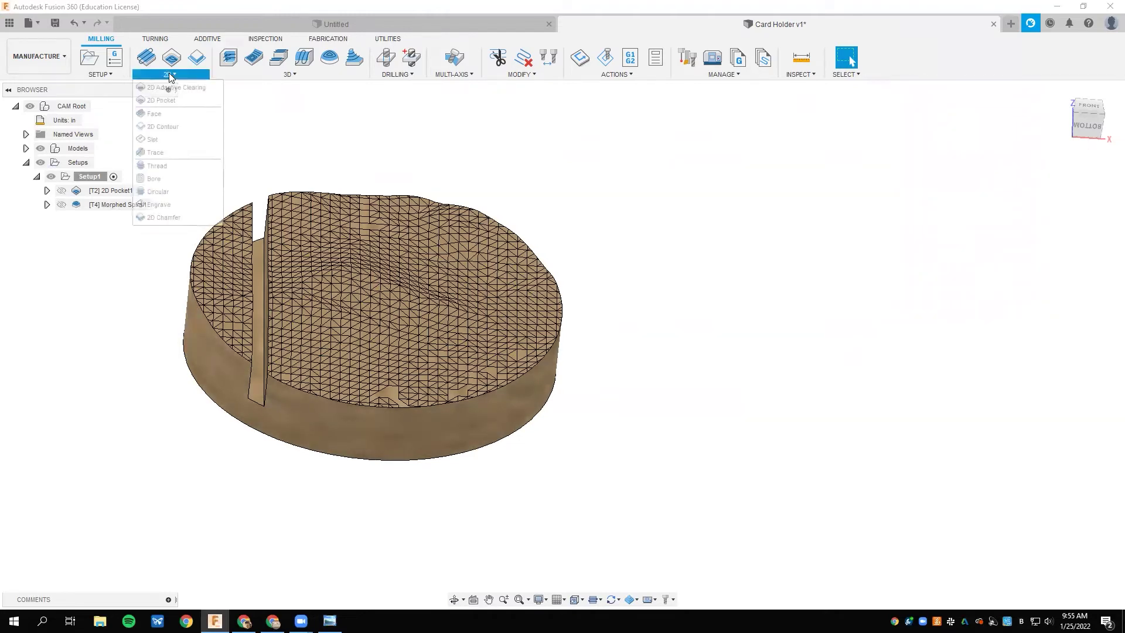
- Add a 2D Contour using the #3 Ø1/4" flat end mill from Stepcraft & Xcarve Tools
left_click(170, 128)
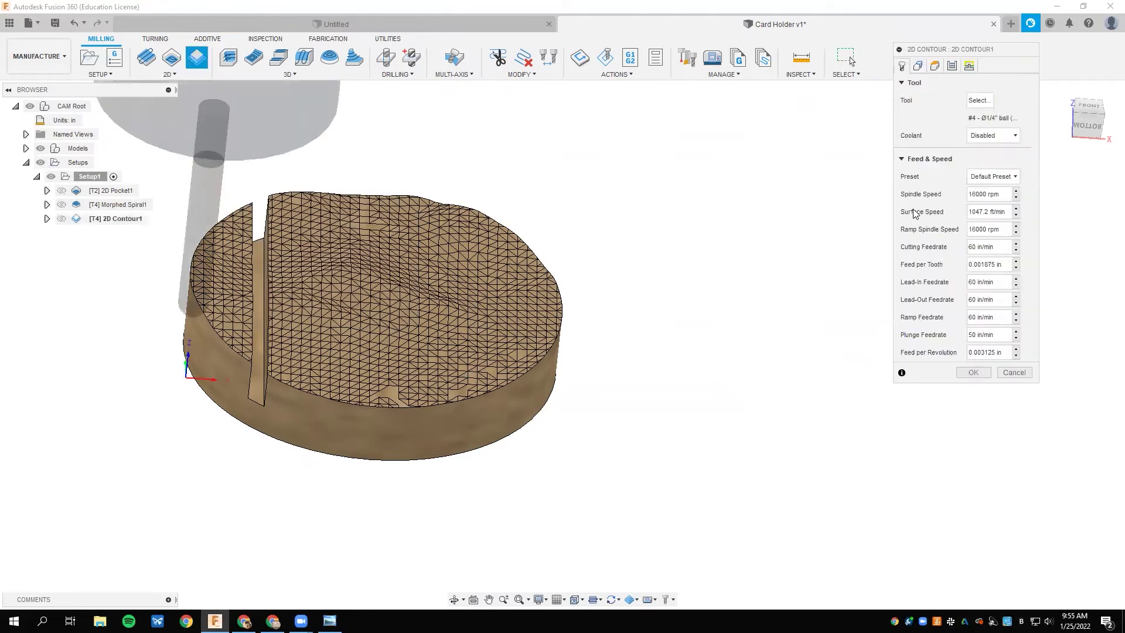
left_click(980, 101)
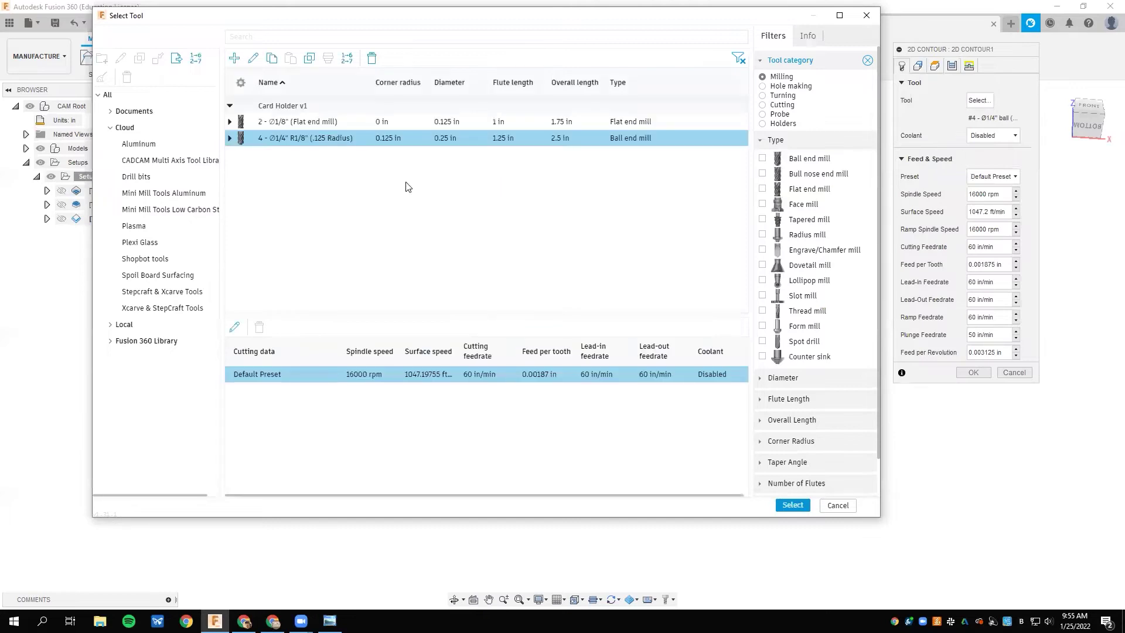
left_click(159, 293)
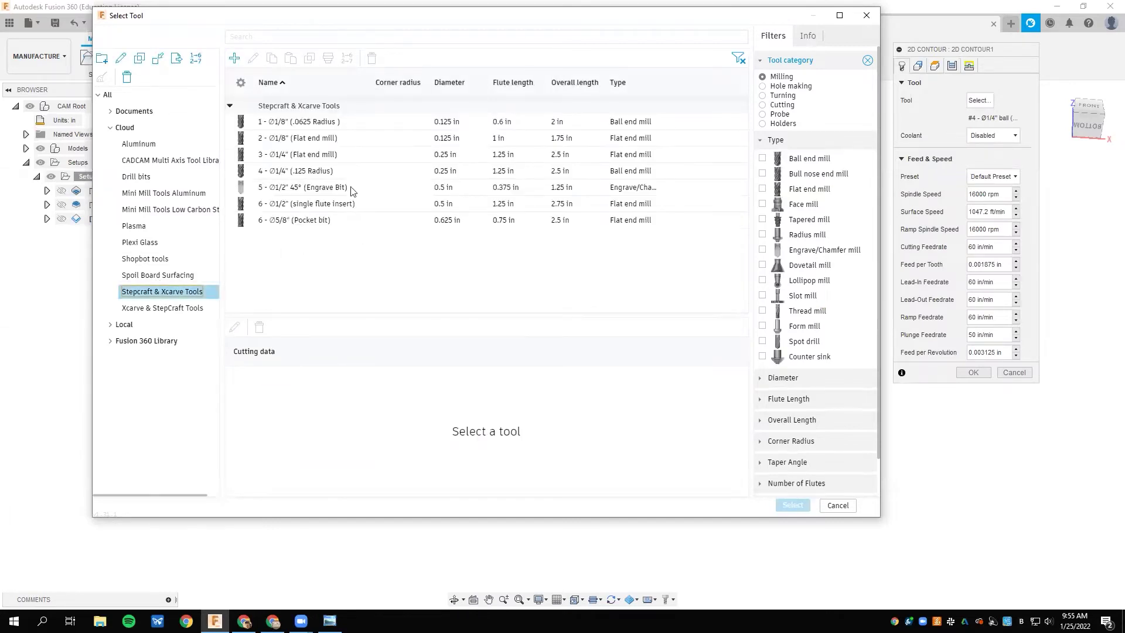
left_click(305, 156)
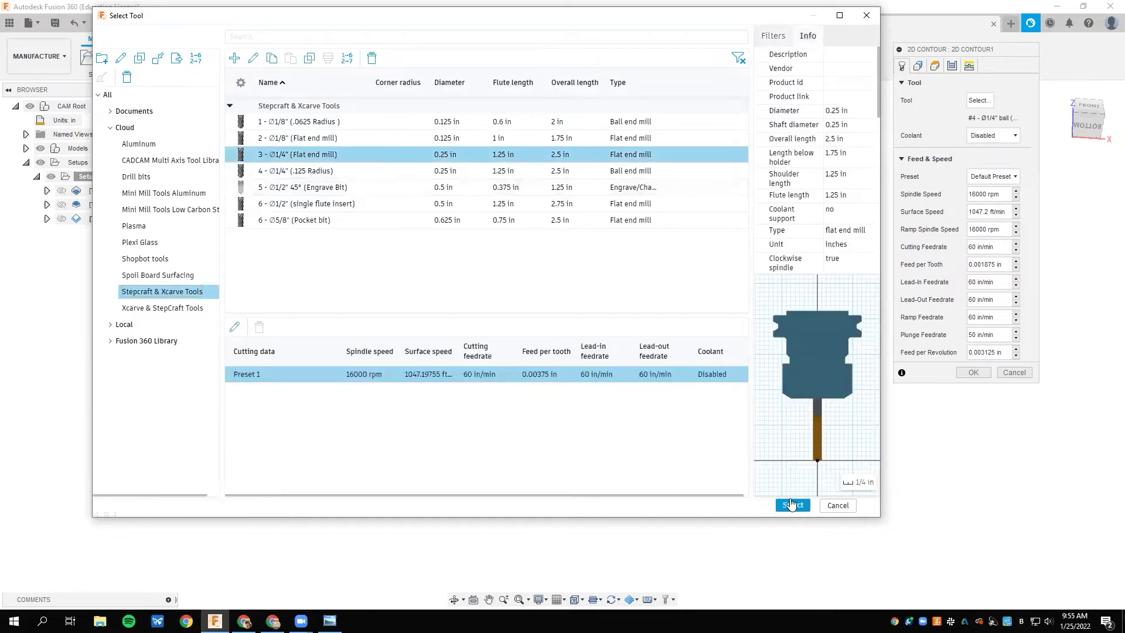
left_click(795, 502)
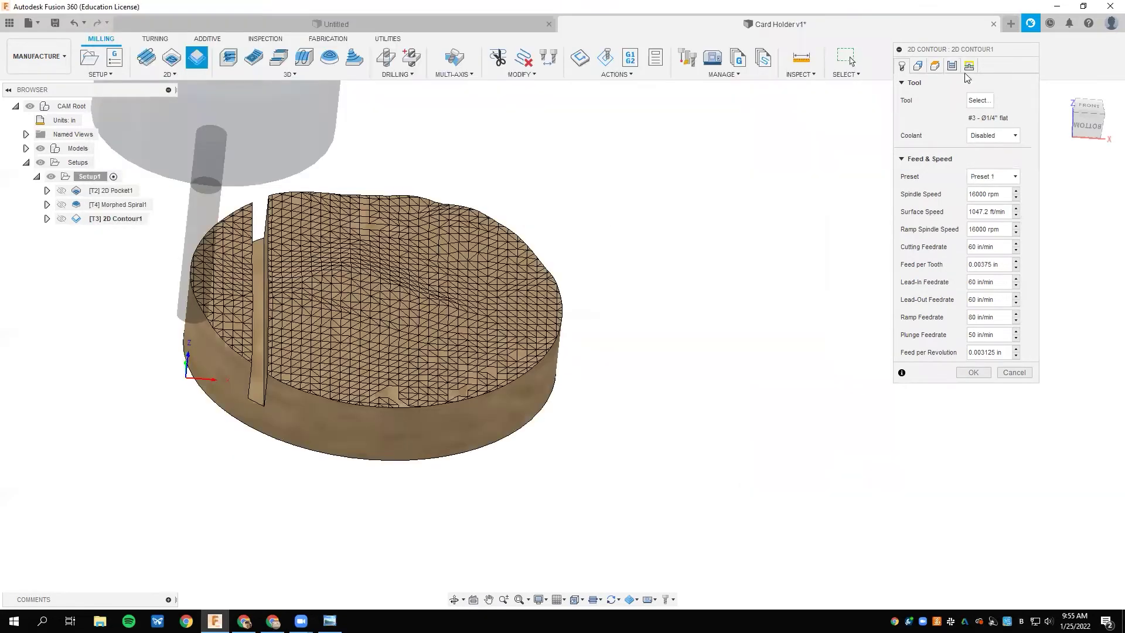
left_click(915, 63)
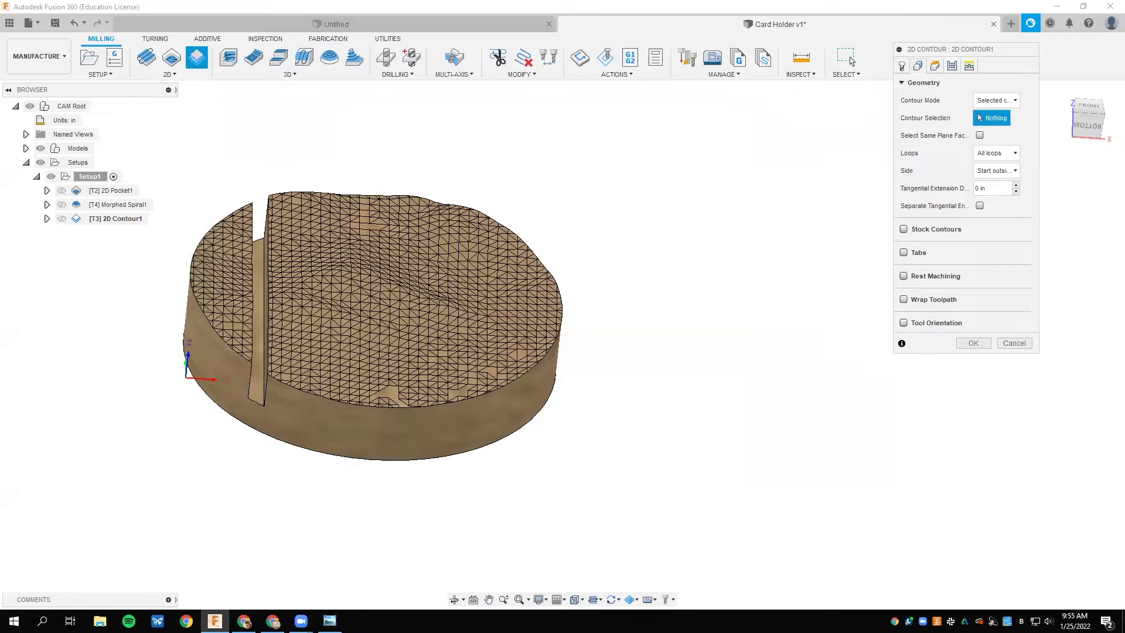
- Chain the contour to the card holder's bottom circular edge and clear the Bottom Height Offset value
left_click(293, 449)
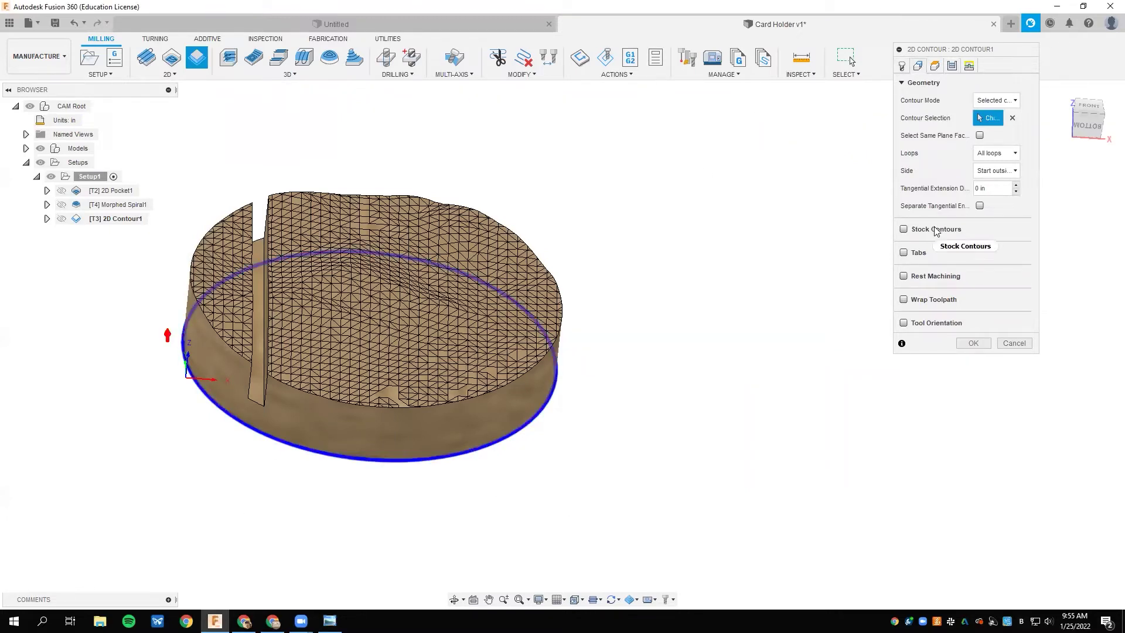
left_click(936, 67)
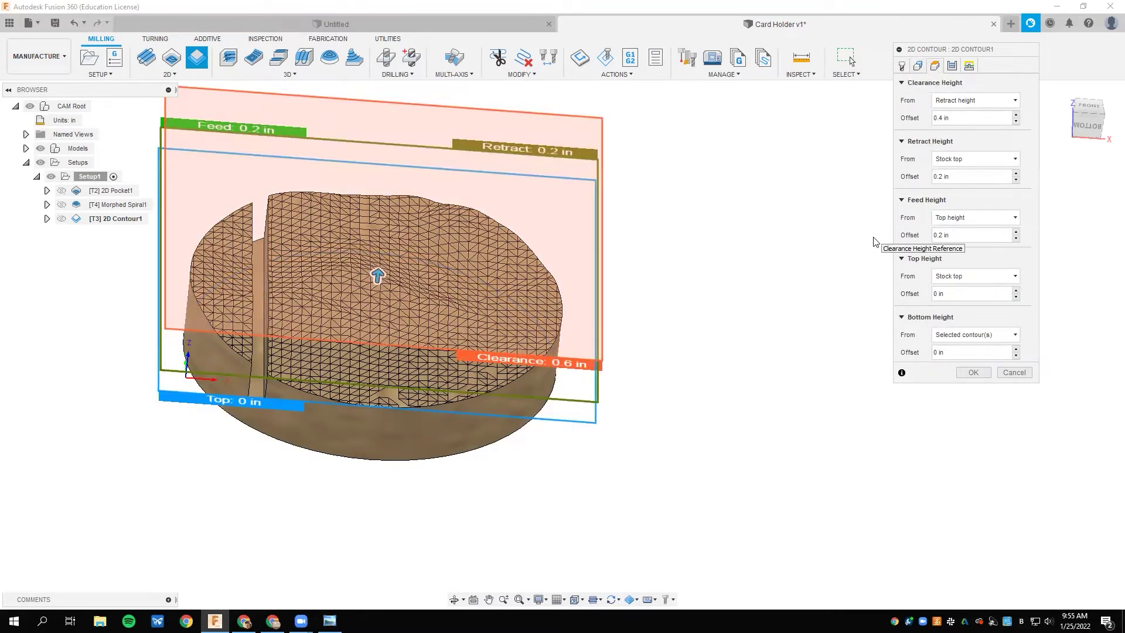
left_click(958, 352)
key("BackSpace")
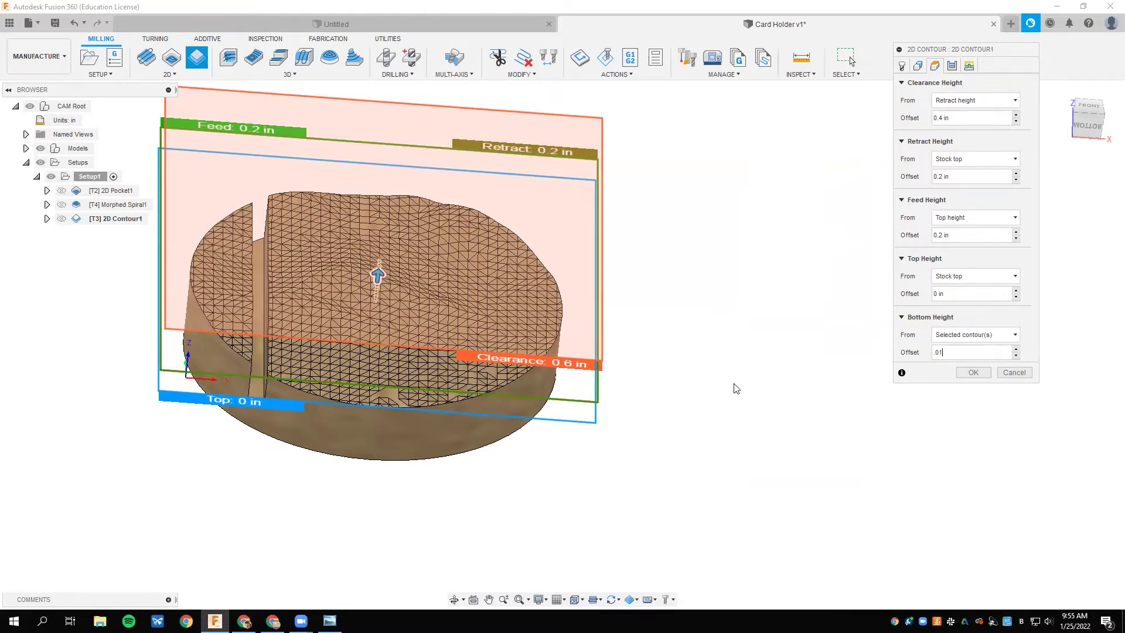
left_click(956, 67)
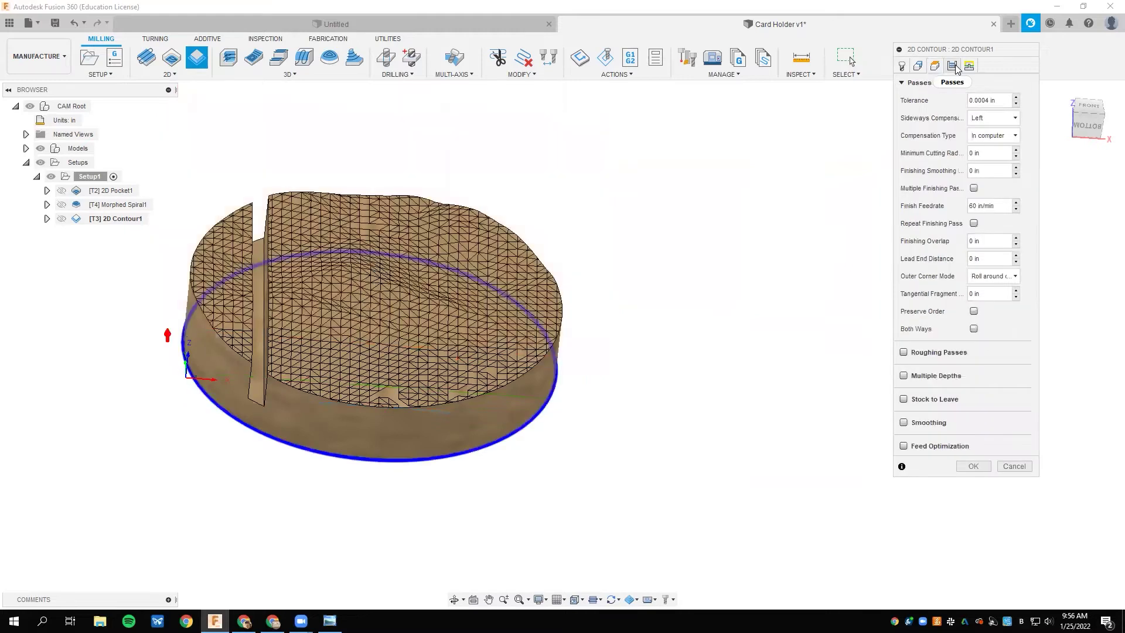
- Set sideways compensation to Right with Multiple Depths and generate the 2D Contour1 toolpath
left_click(1001, 118)
left_click(990, 147)
left_click(904, 375)
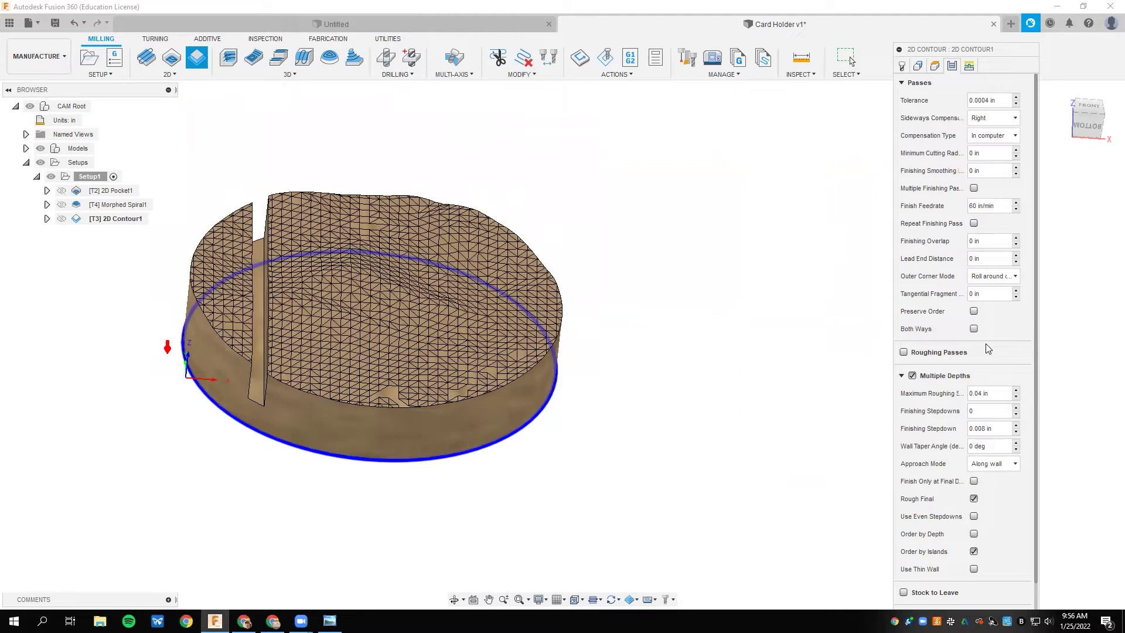
left_click_drag(1016, 54, 949, 5)
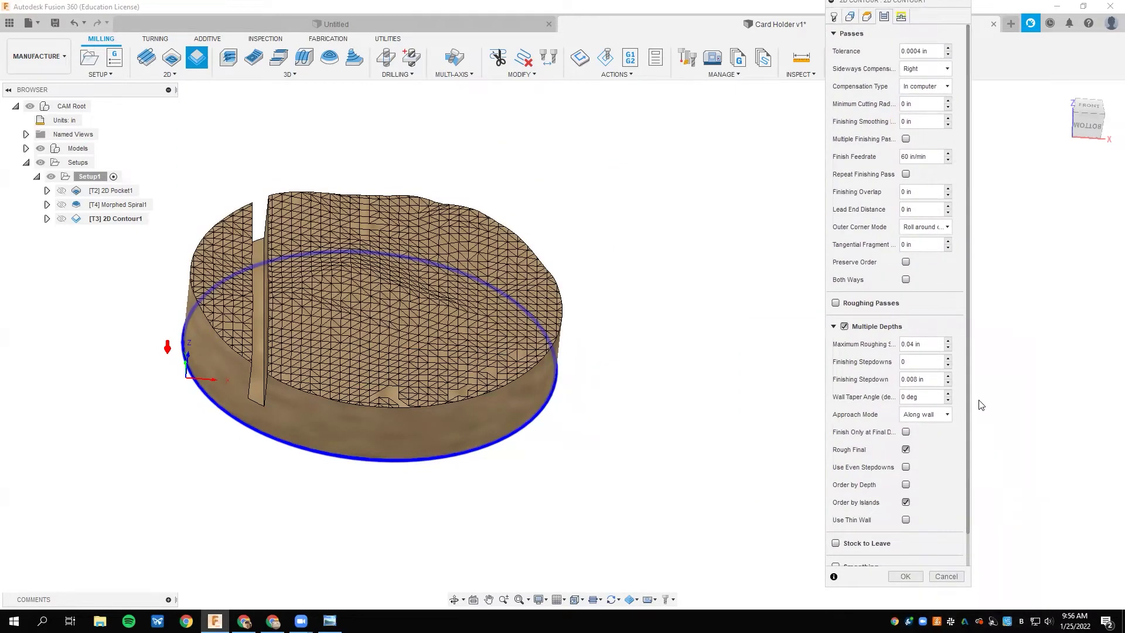
left_click(906, 576)
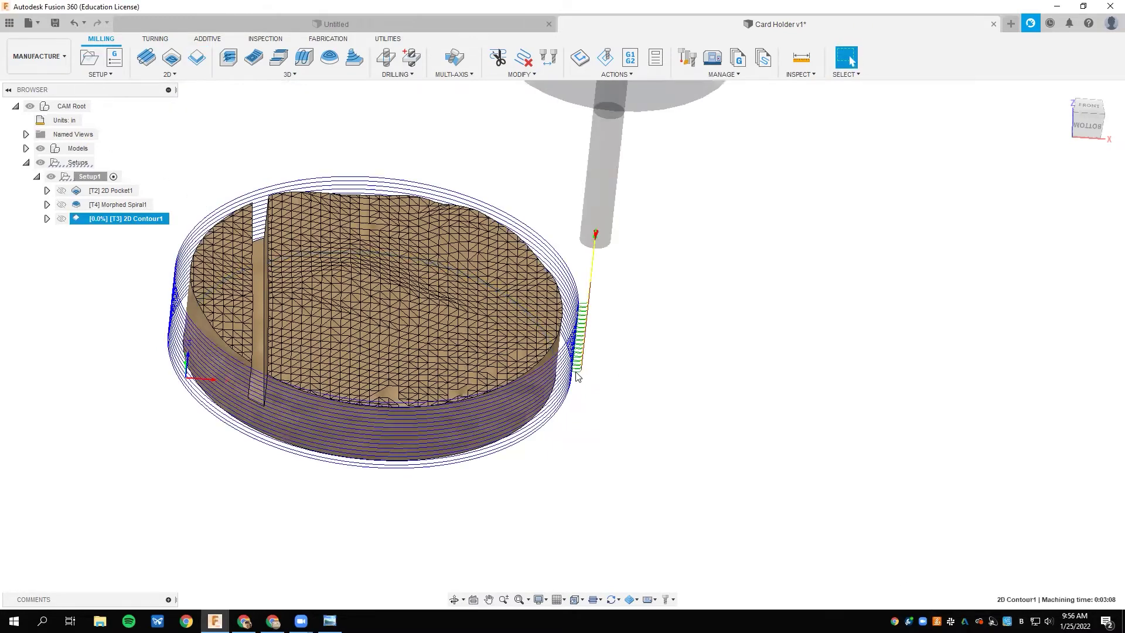
middle_click_drag(629, 377, 646, 351, "shift")
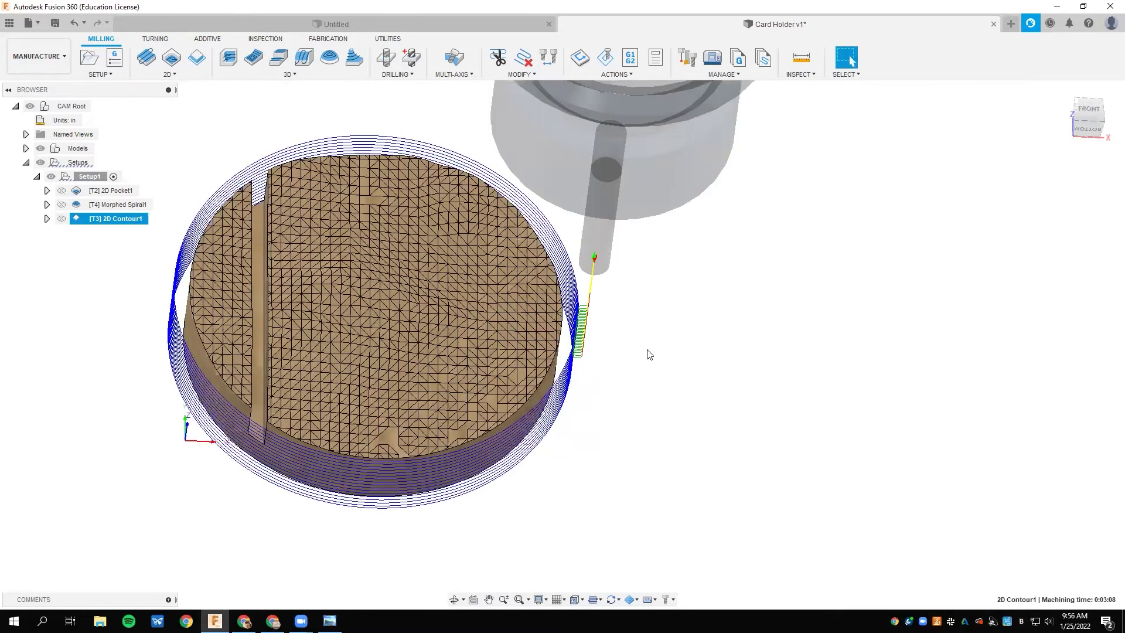
left_click(653, 356)
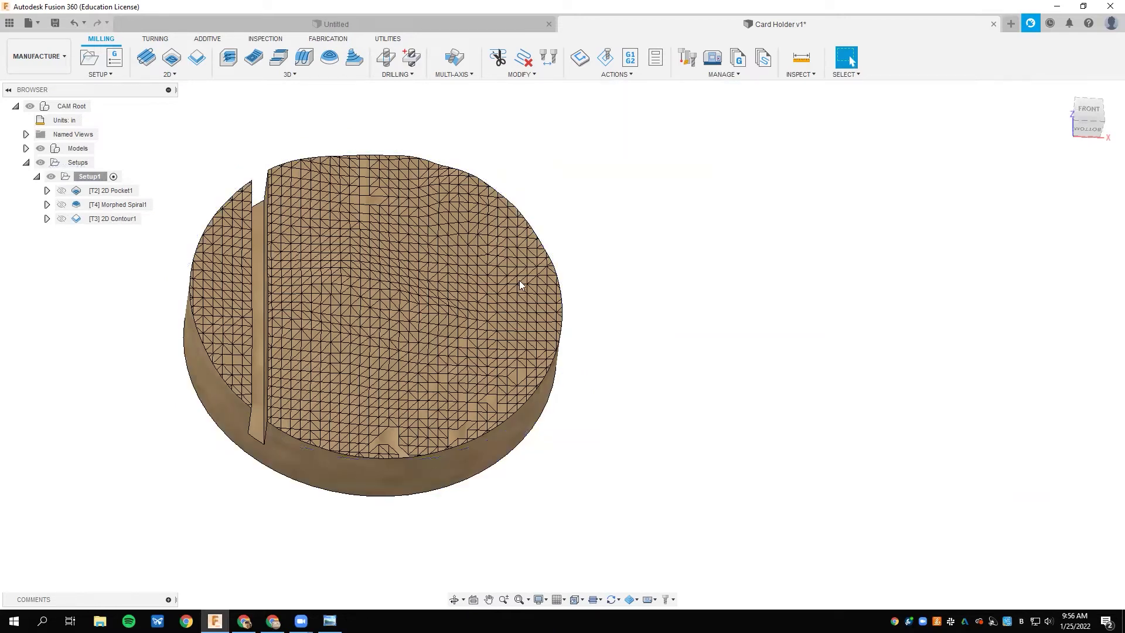
mouse_move(113, 223)
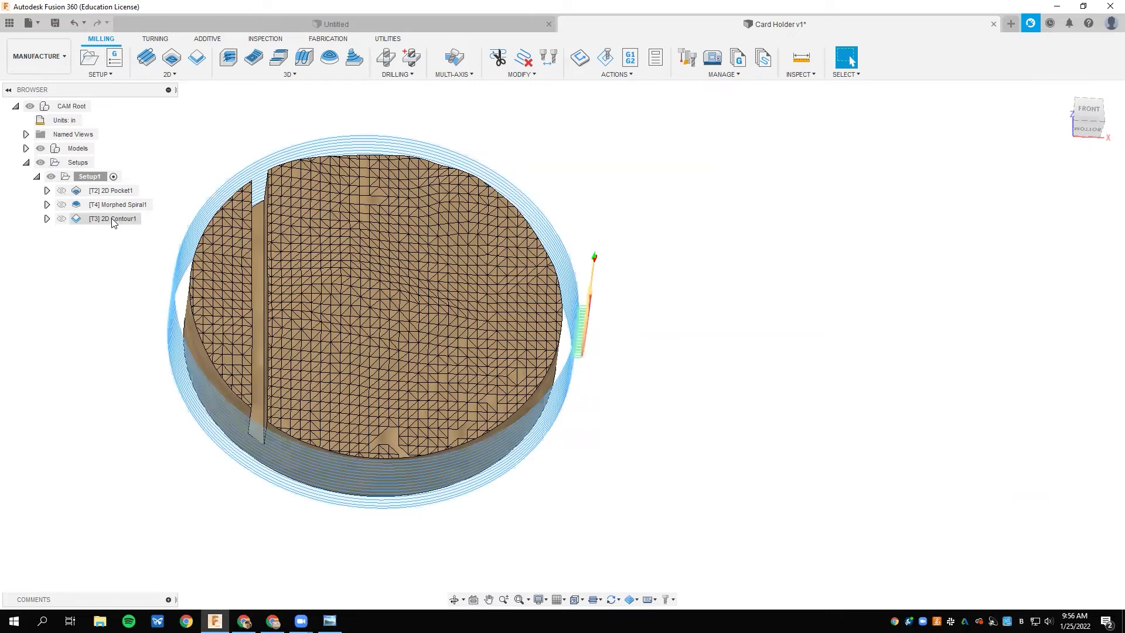
right_click(88, 179)
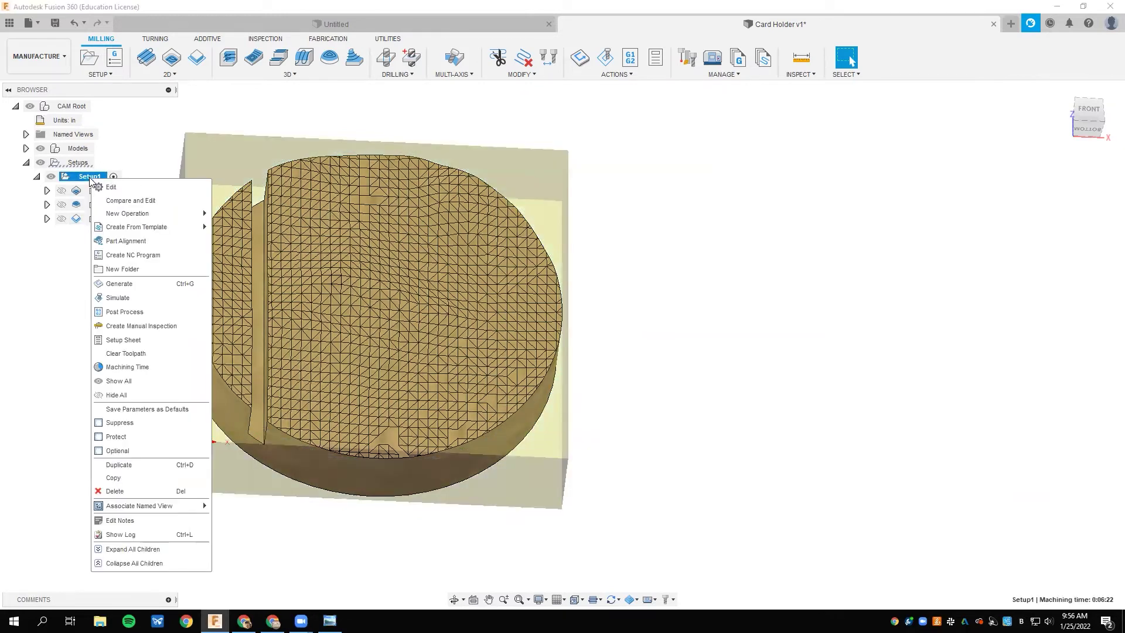
- Move the Setup1 work origin to the stock's lower-left corner and apply the change
left_click(113, 189)
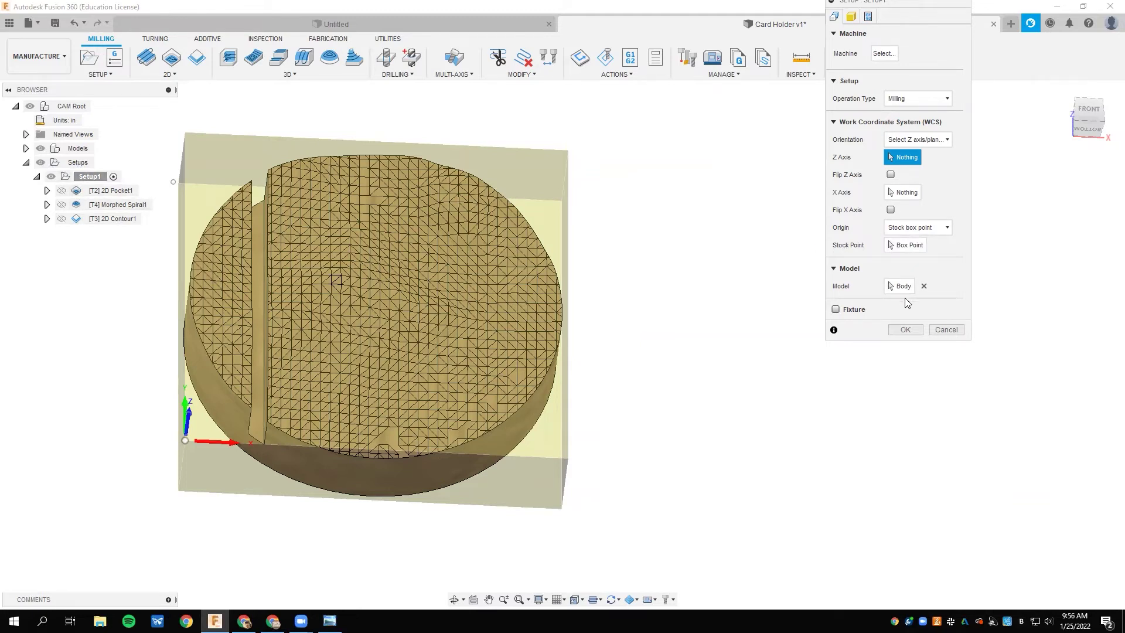
left_click(903, 249)
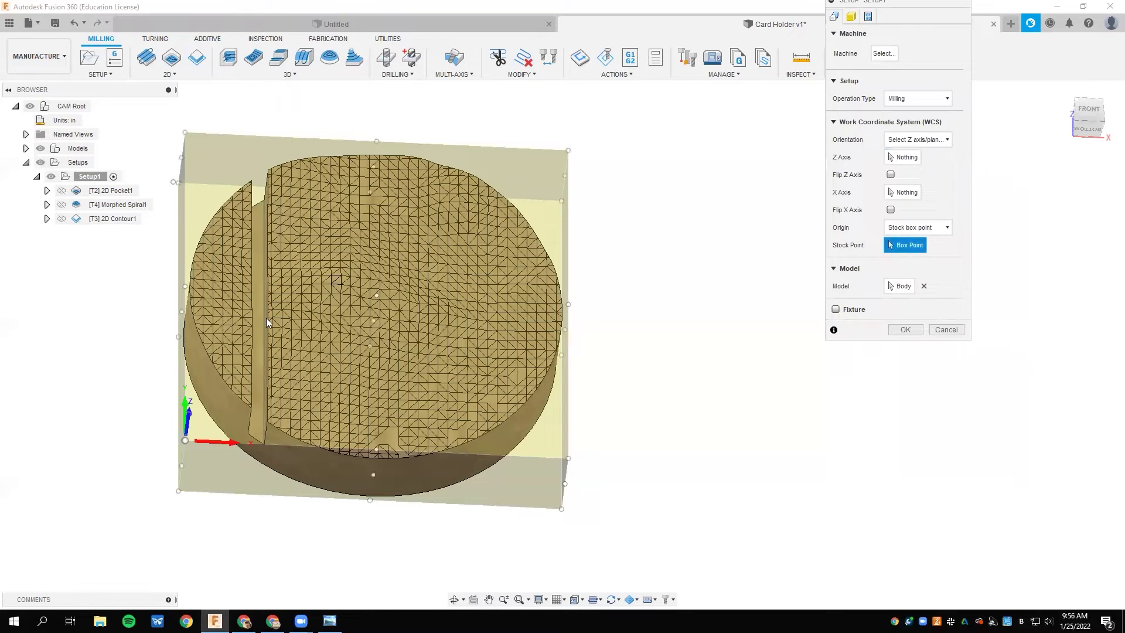
left_click(178, 493)
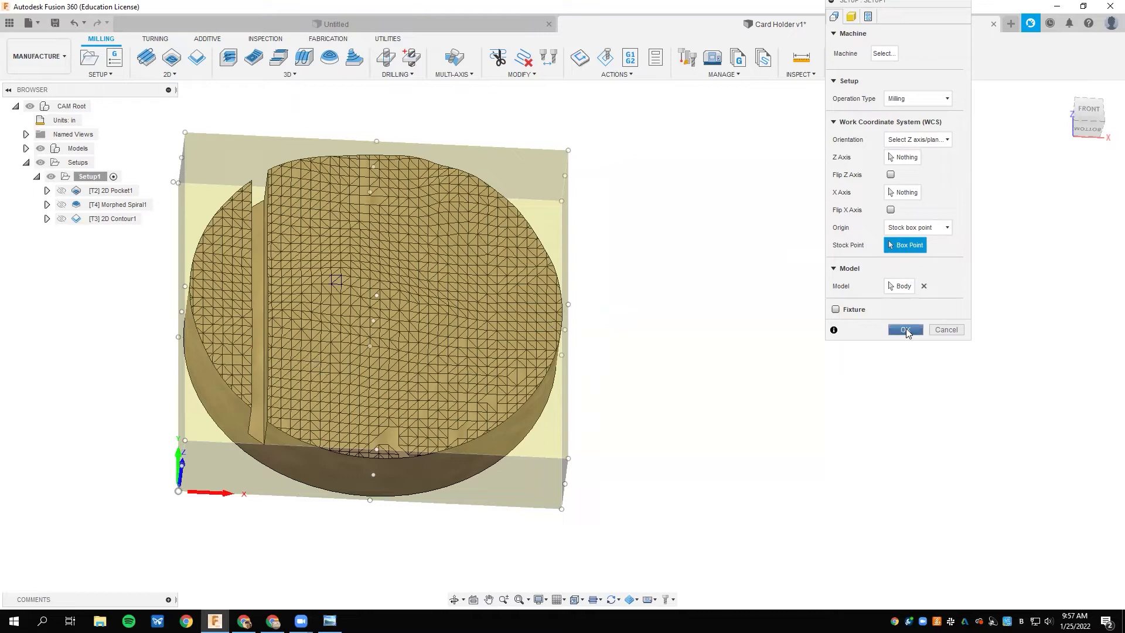
left_click(906, 330)
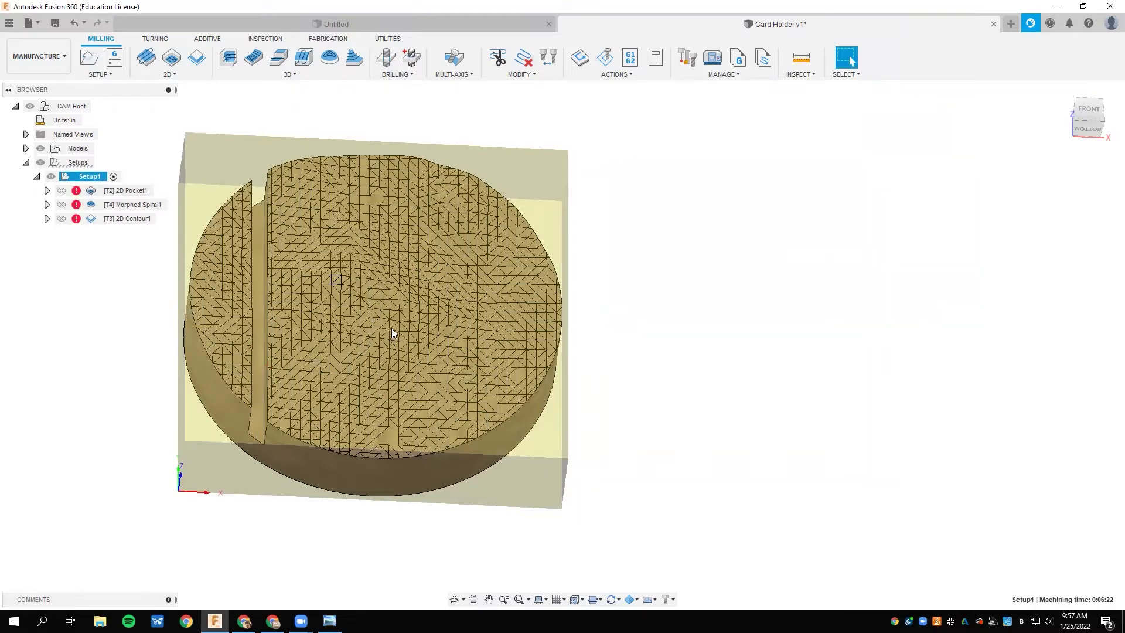
- Regenerate all three Setup1 toolpaths with Ctrl+G, then reselect Setup1 and open its Actions menu
middle_click_drag(293, 343, 851, 61, "shift")
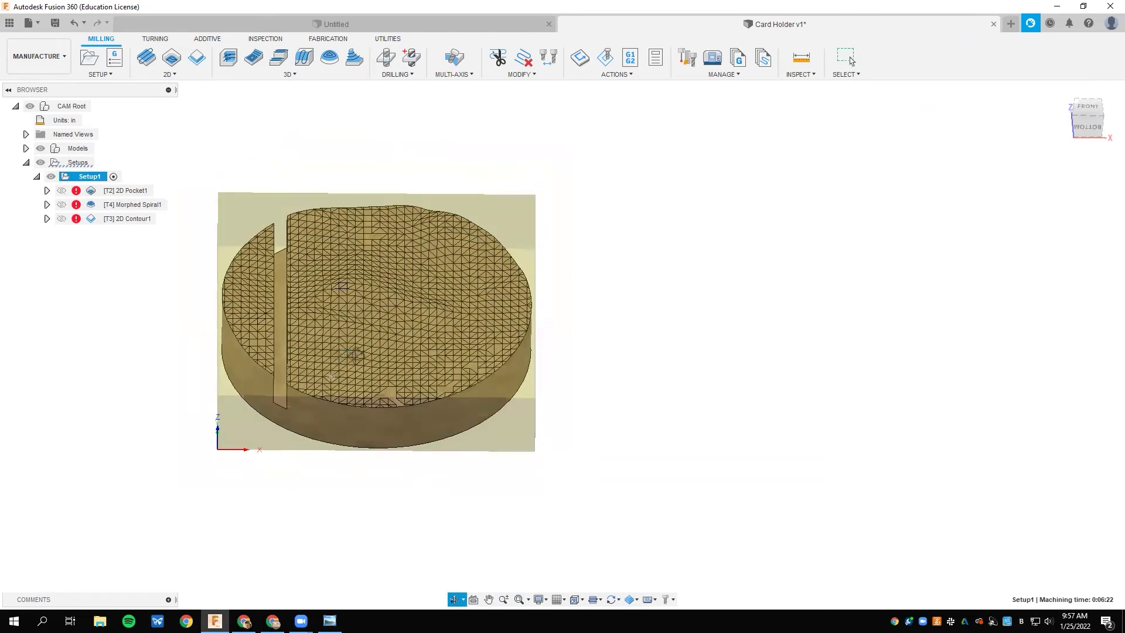
left_click(850, 60)
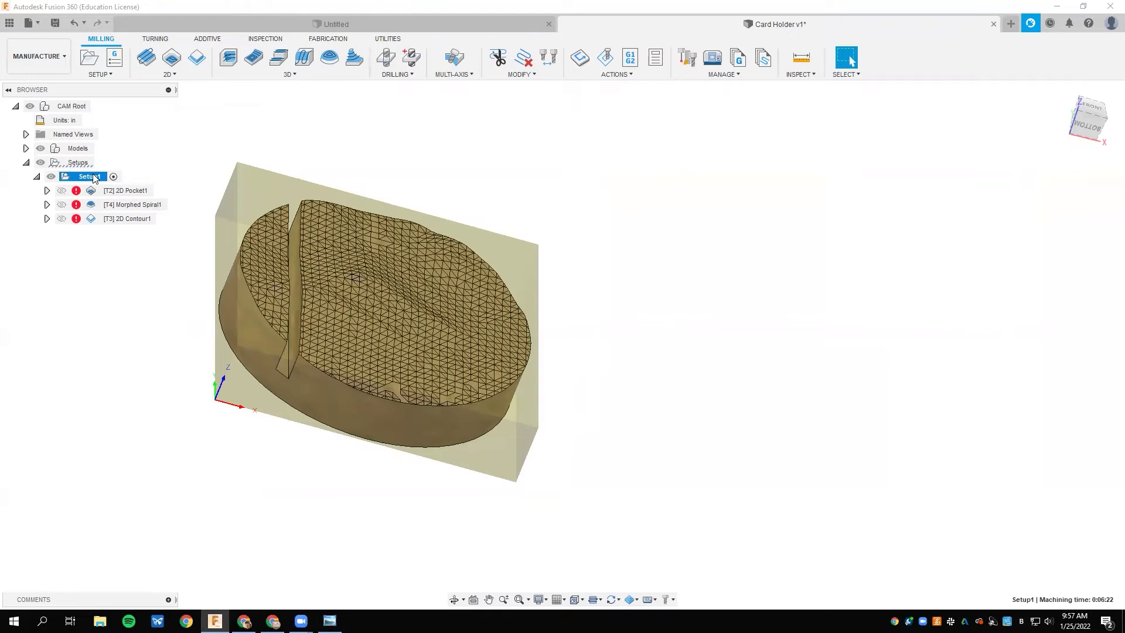
key("ctrl+g")
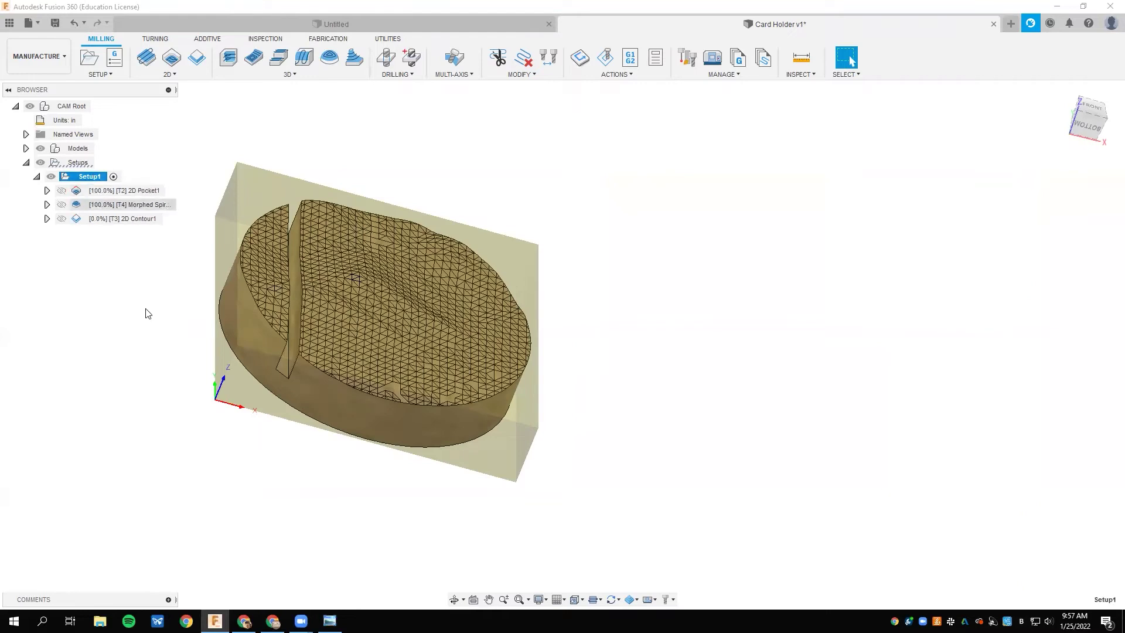
left_click(143, 309)
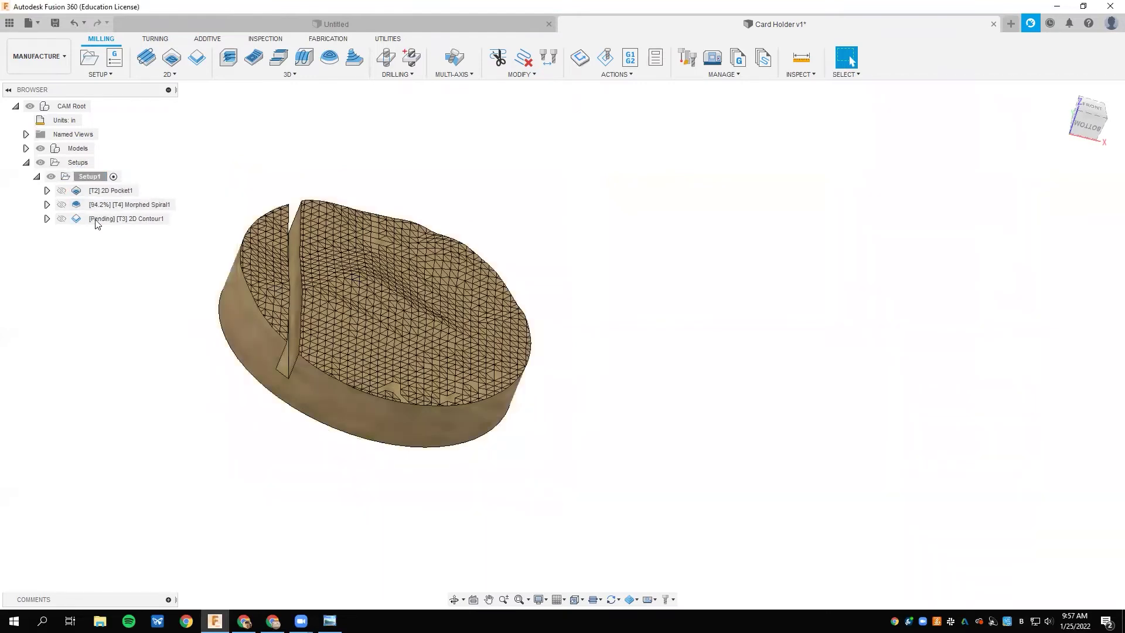
mouse_move(126, 206)
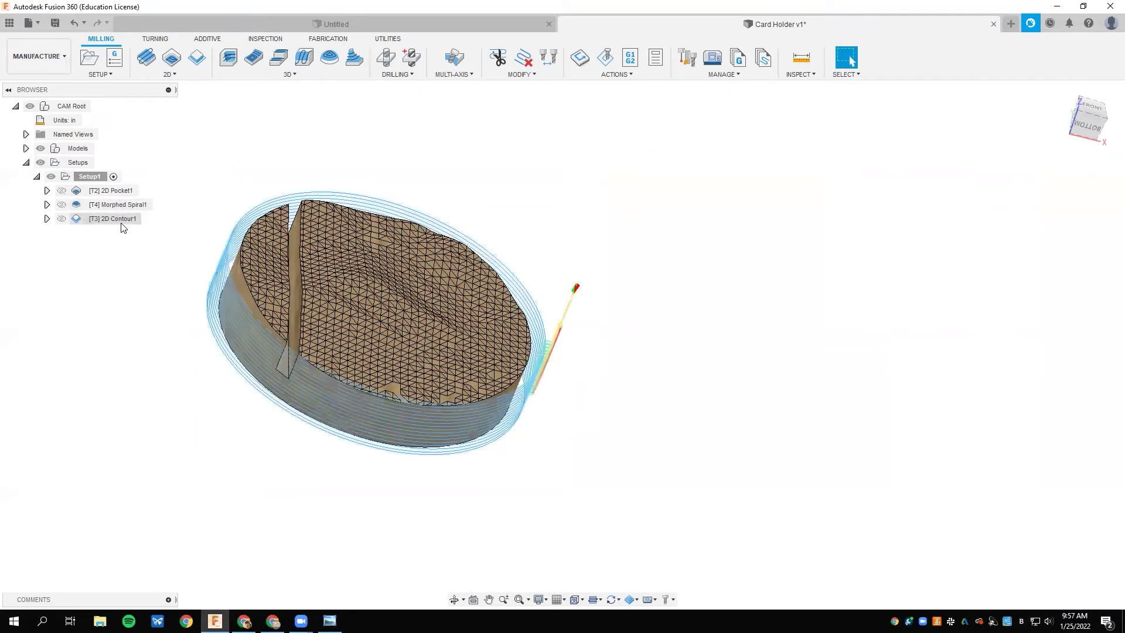
left_click(89, 178)
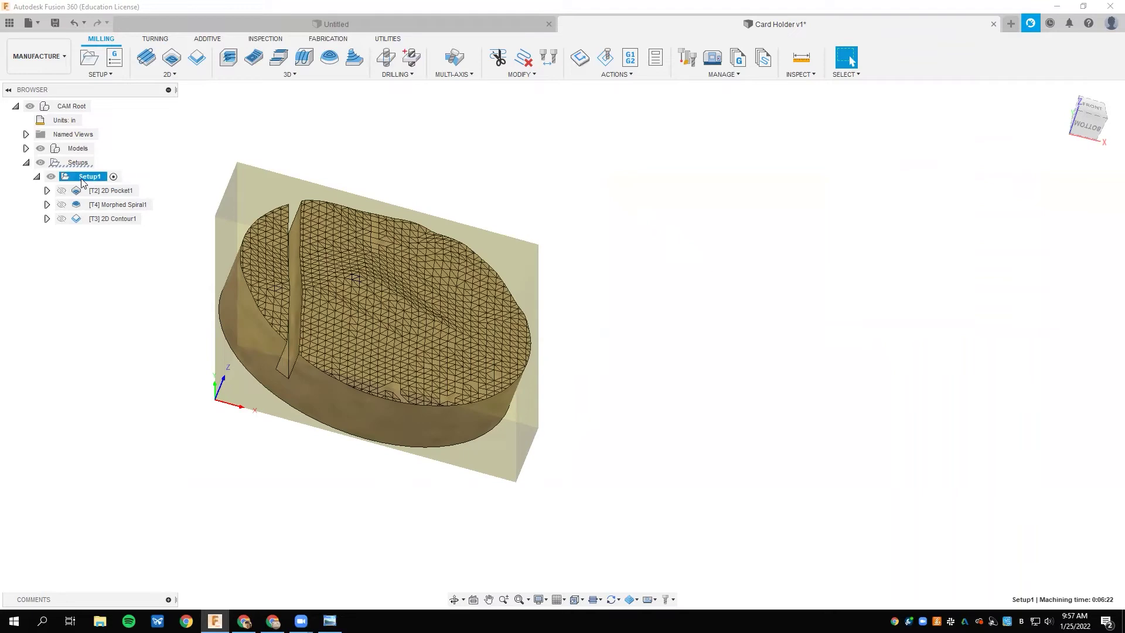
left_click(615, 74)
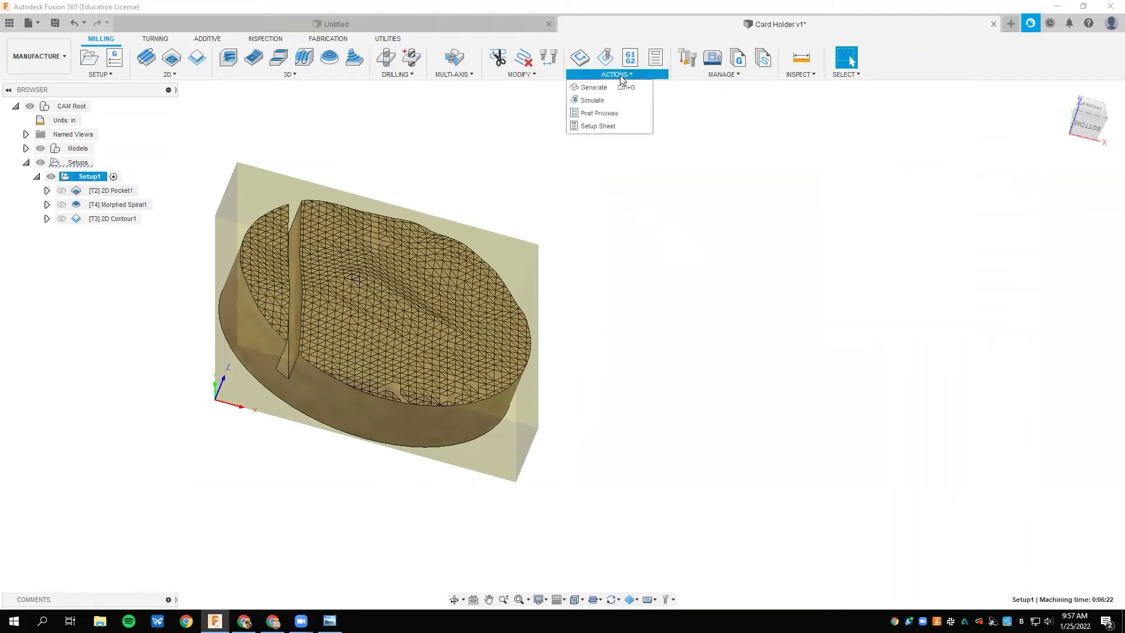
- Simulate Setup1 and play the machining through to the 2D Contour1 operation
left_click(592, 100)
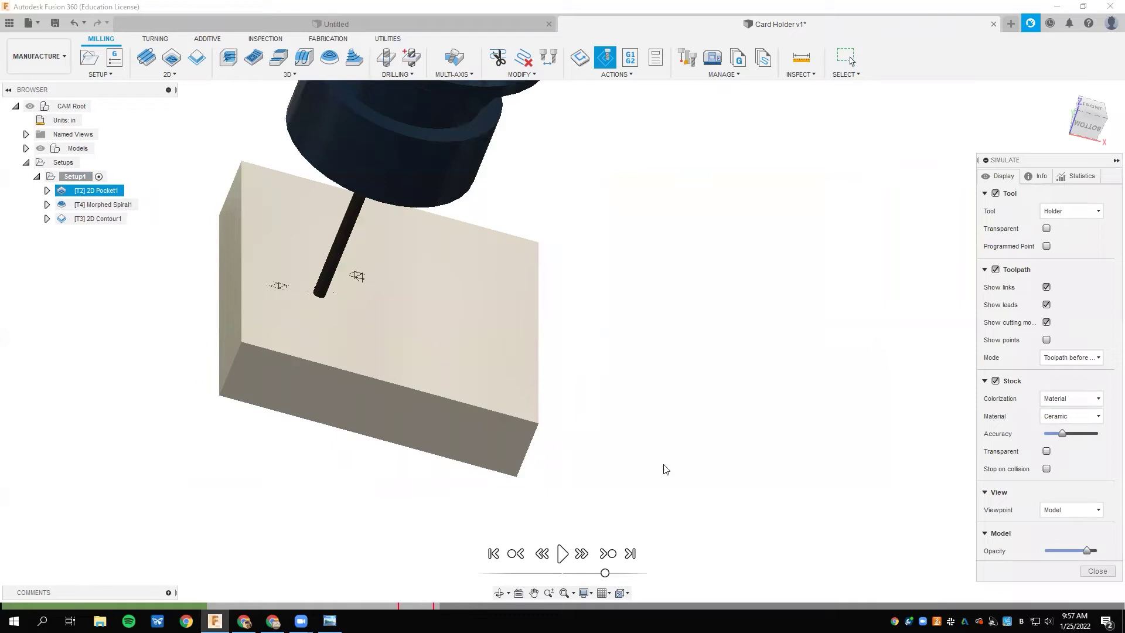
left_click(561, 555)
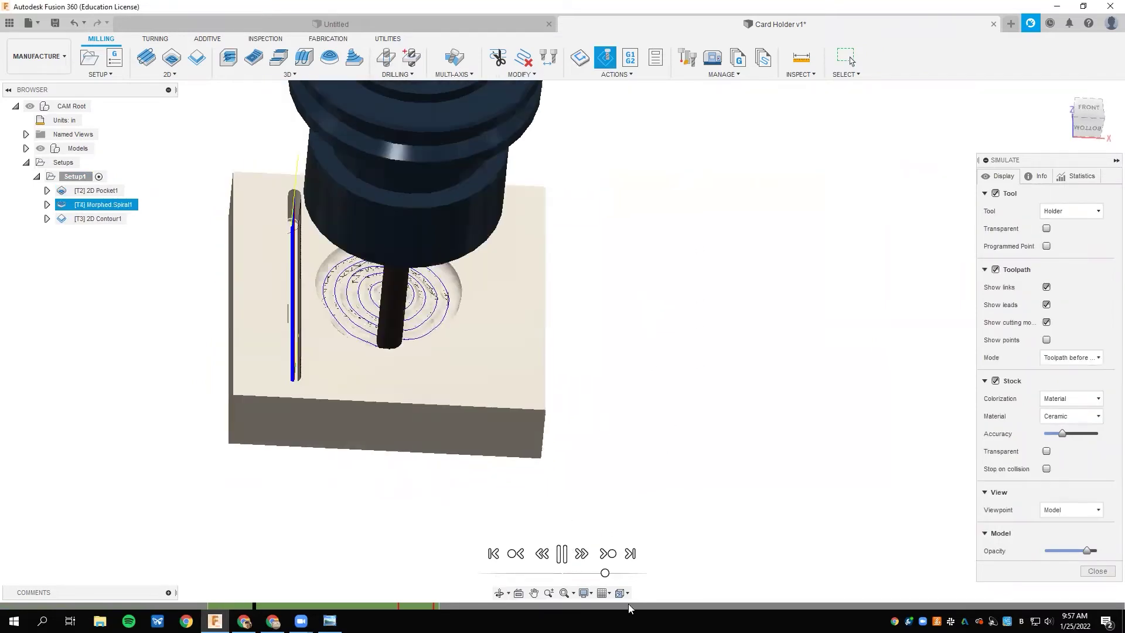
left_click(630, 553)
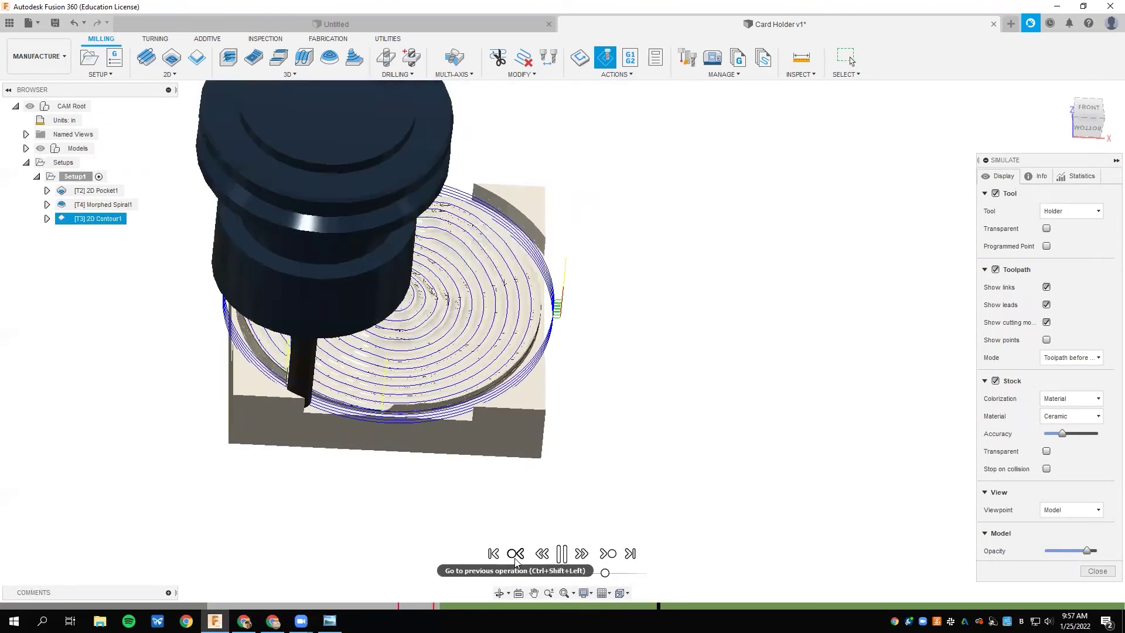
- Hide the toolpath lines and model edges, then inspect the spiral-cut stock up close
left_click(996, 271)
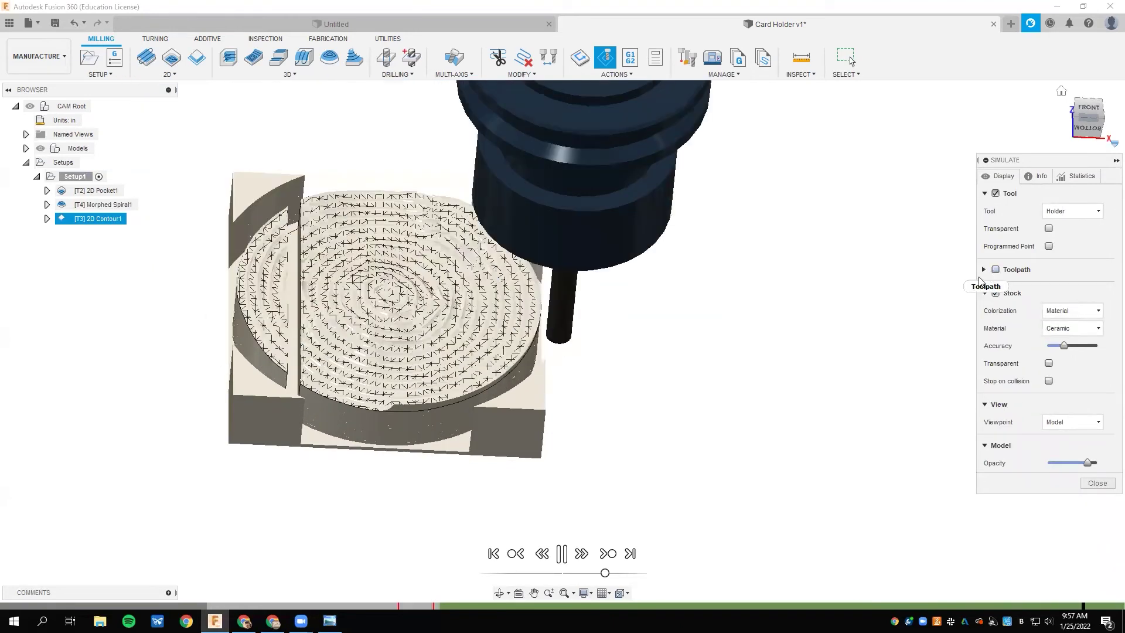
left_click(41, 149)
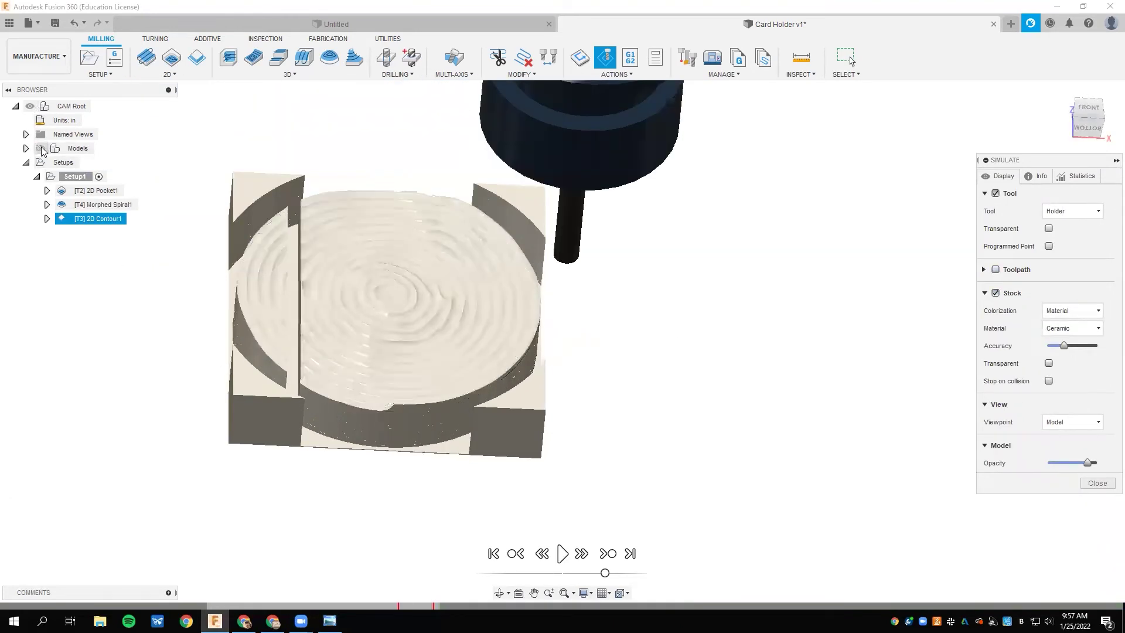
middle_click_drag(366, 331, 367, 327, "shift")
scroll(334, 332, "up", 5)
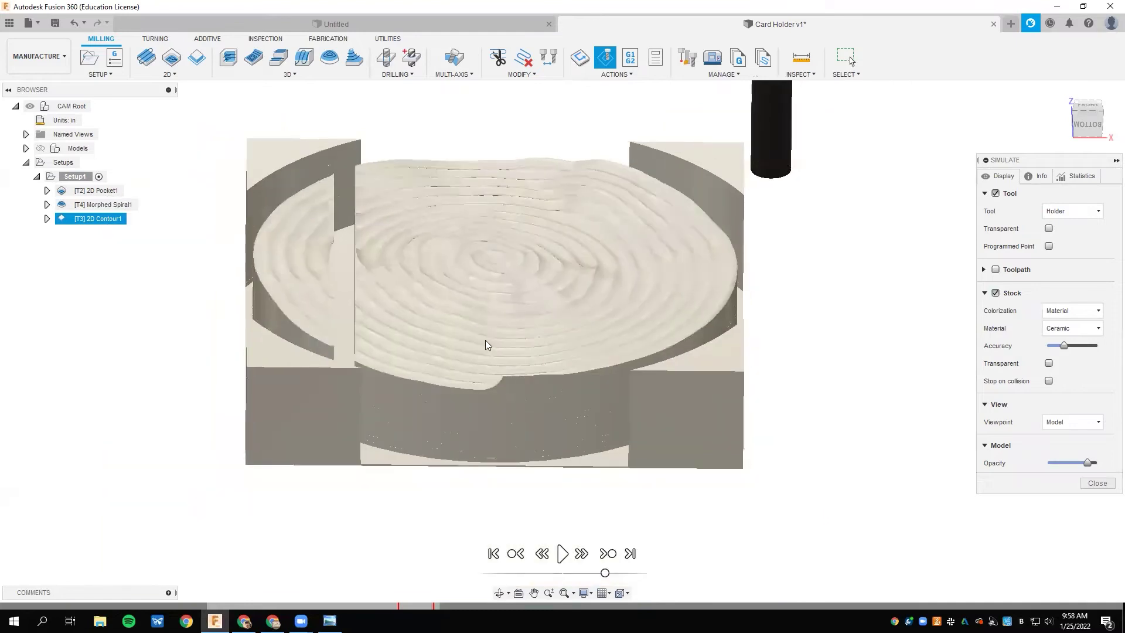
mouse_move(485, 340)
middle_mouse_down("shift")
mouse_move(503, 355)
mouse_move(489, 347)
middle_mouse_up("shift")
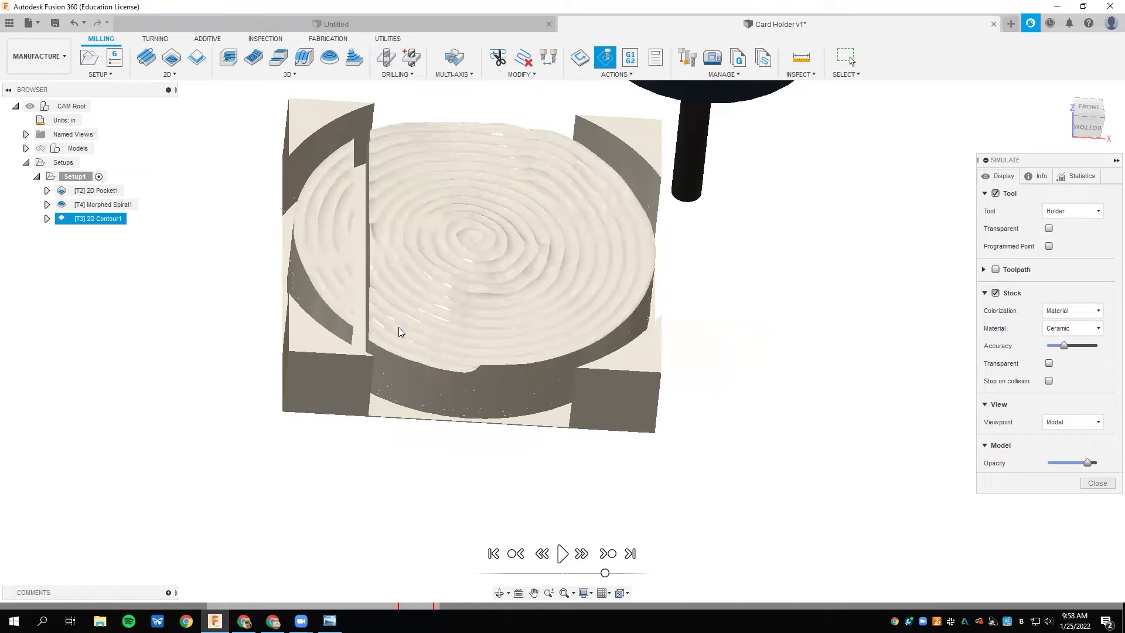
- Close the simulation and edit the Morphed Spiral1 operation
left_click(1097, 483)
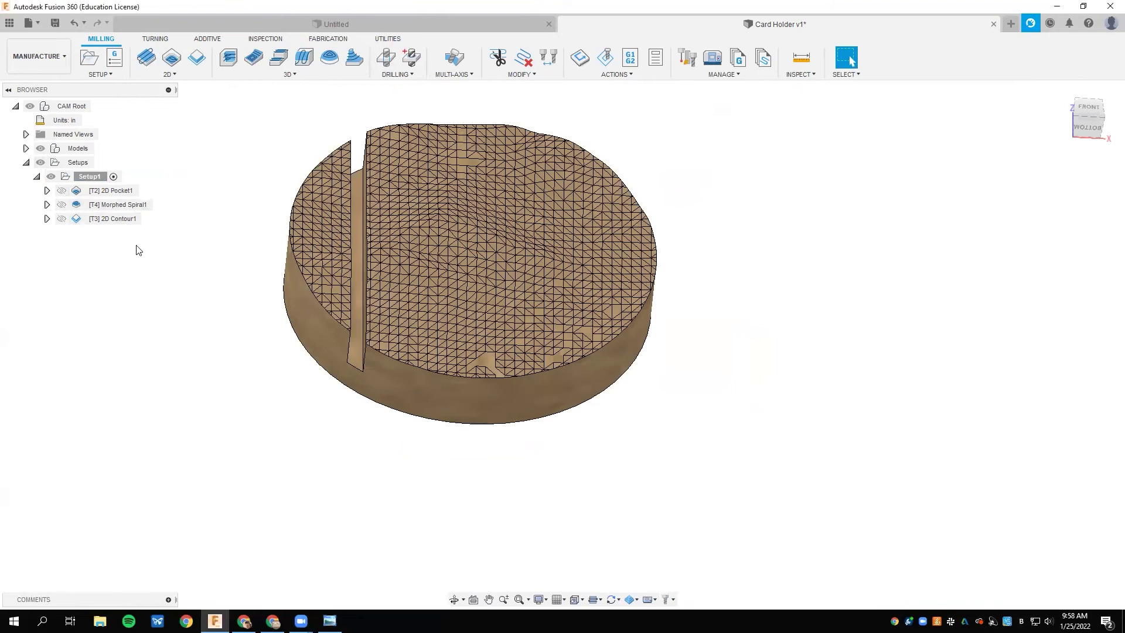
left_click(106, 206)
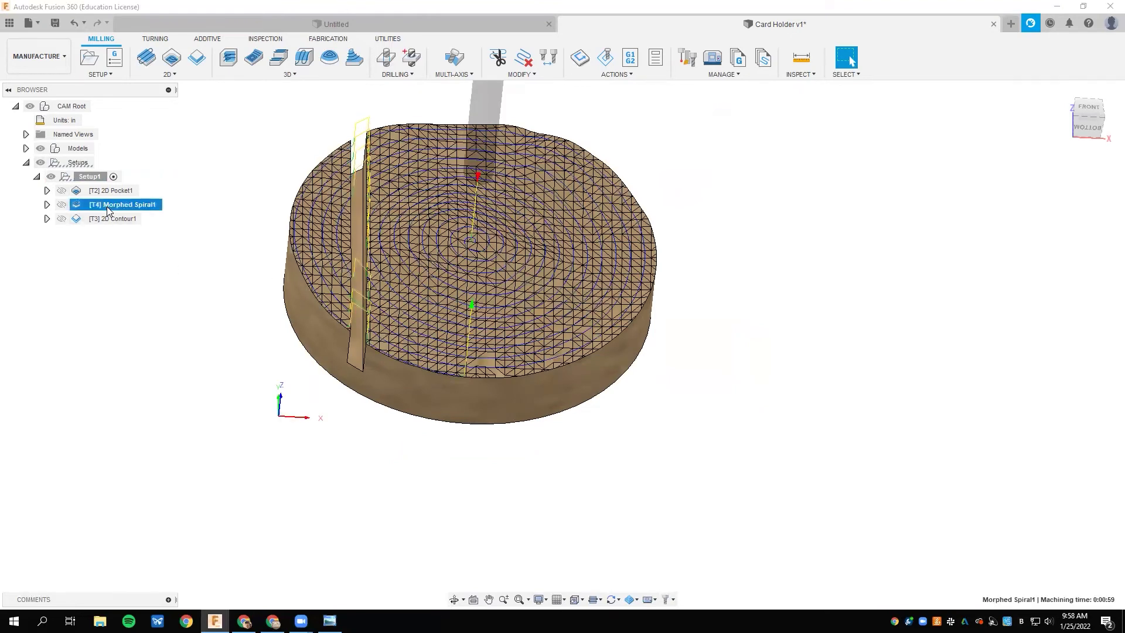
right_click(106, 206)
left_click(137, 215)
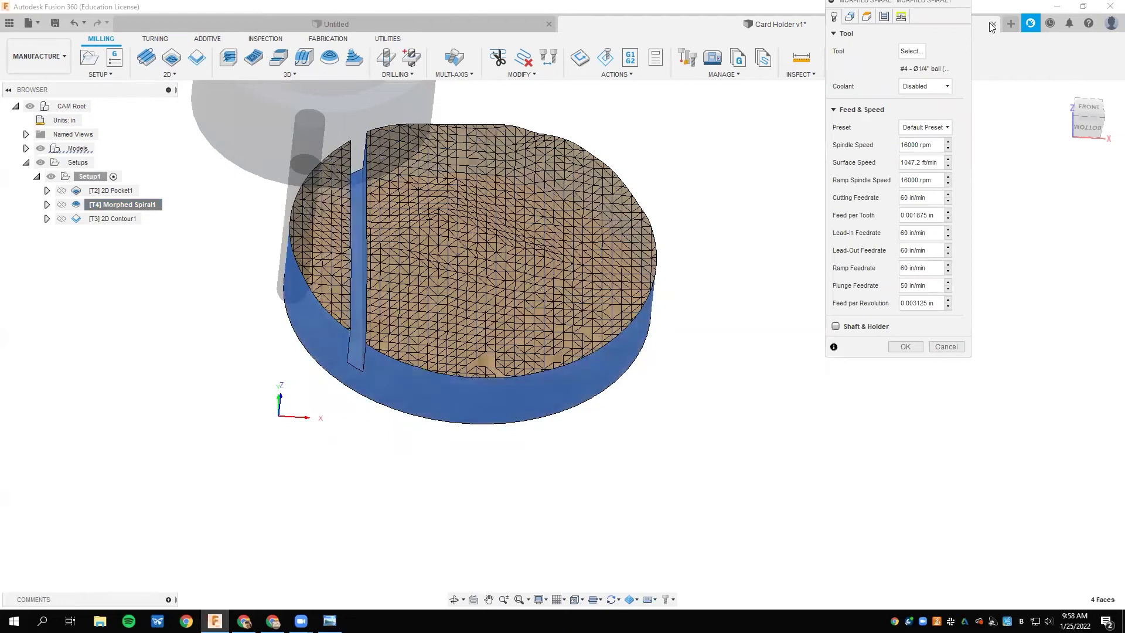
- Reduce the Morphed Spiral1 stepover from 0.125 in to about 0.03 in and regenerate it
left_click(884, 18)
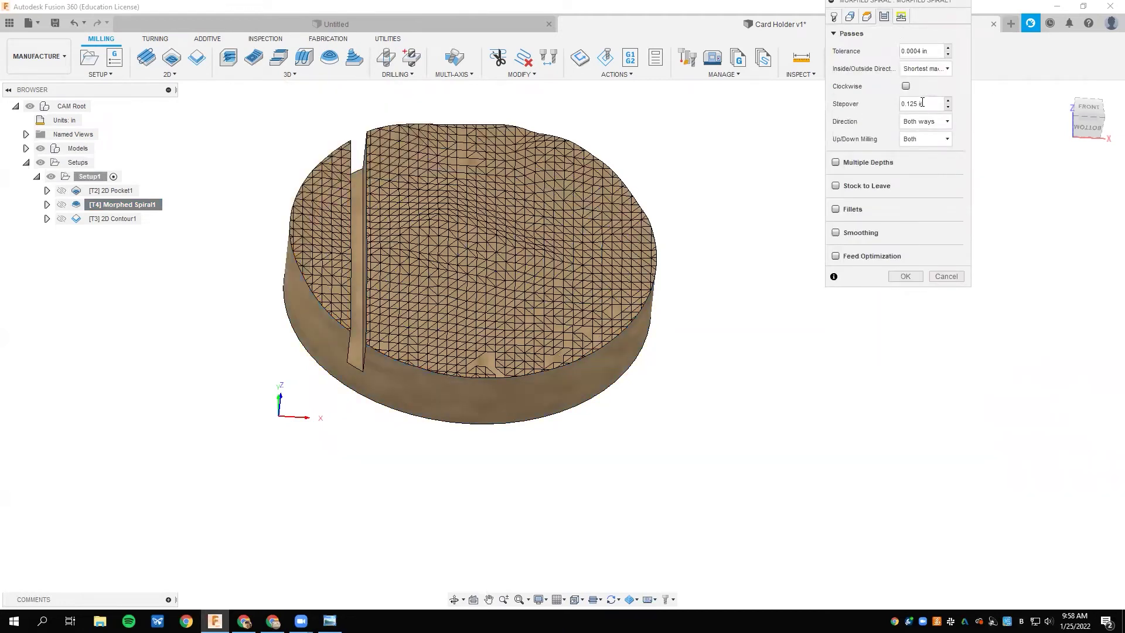
left_click_drag(921, 103, 878, 108)
key("BackSpace")
left_click(905, 277)
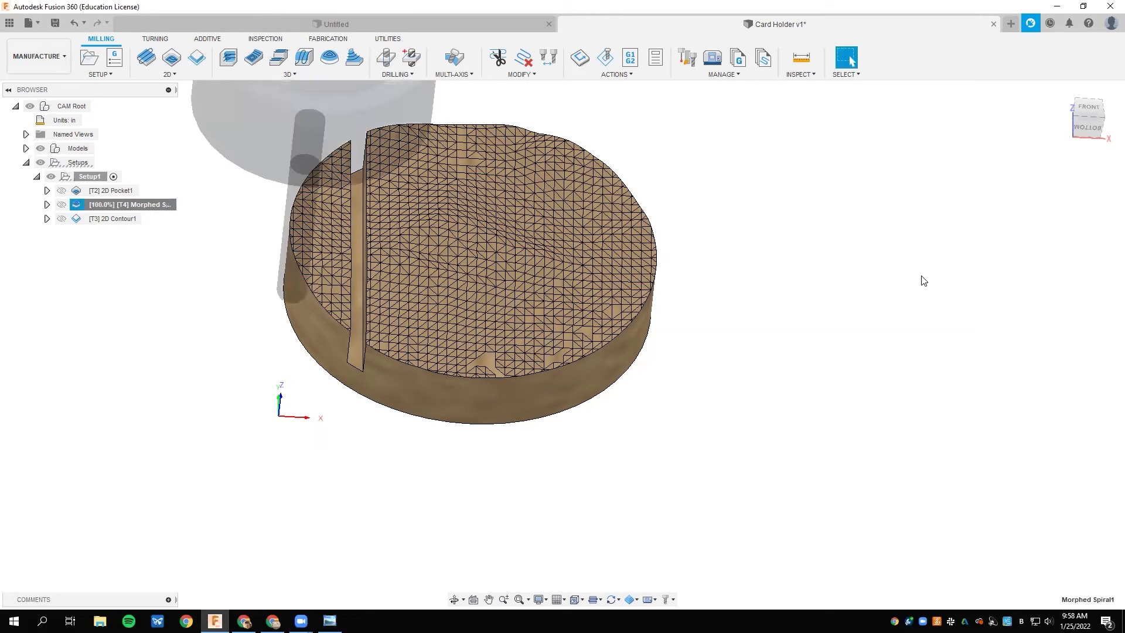
left_click(168, 251)
- Re-simulate Setup1, inspect the smoother carved top from the finer stepover, then close the simulation
left_click(89, 176)
left_click(617, 74)
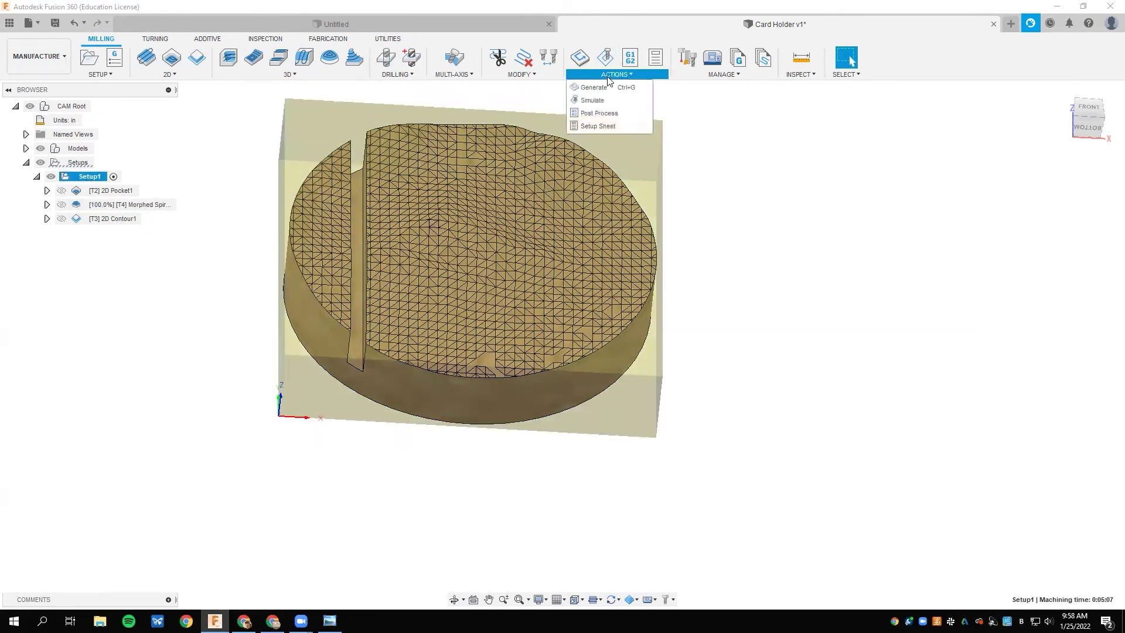
left_click(593, 100)
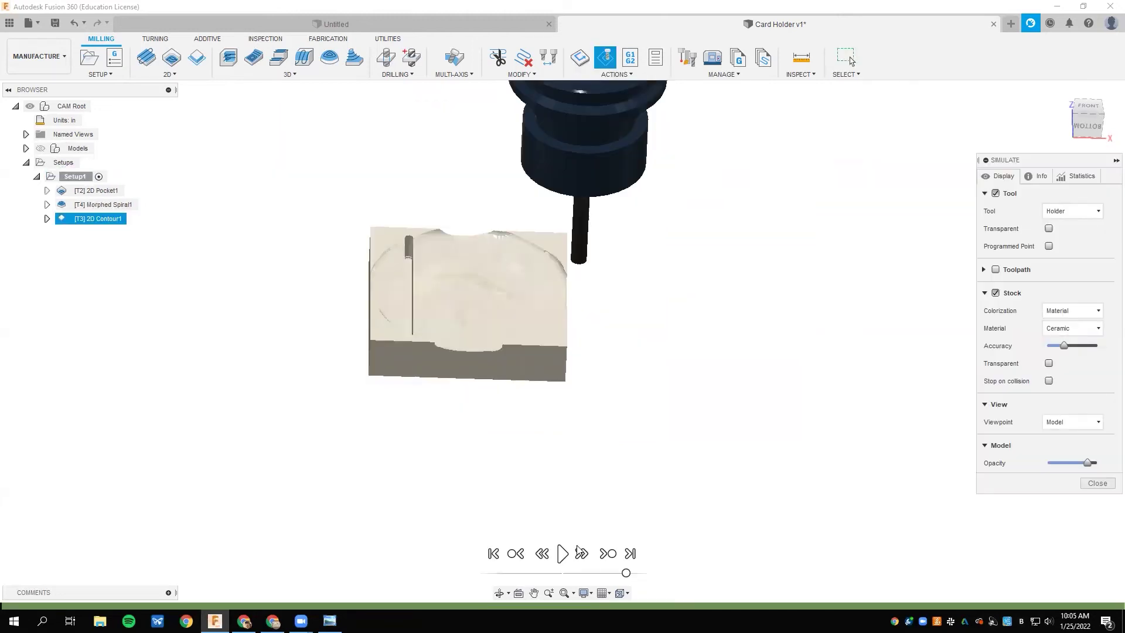
left_click(563, 553)
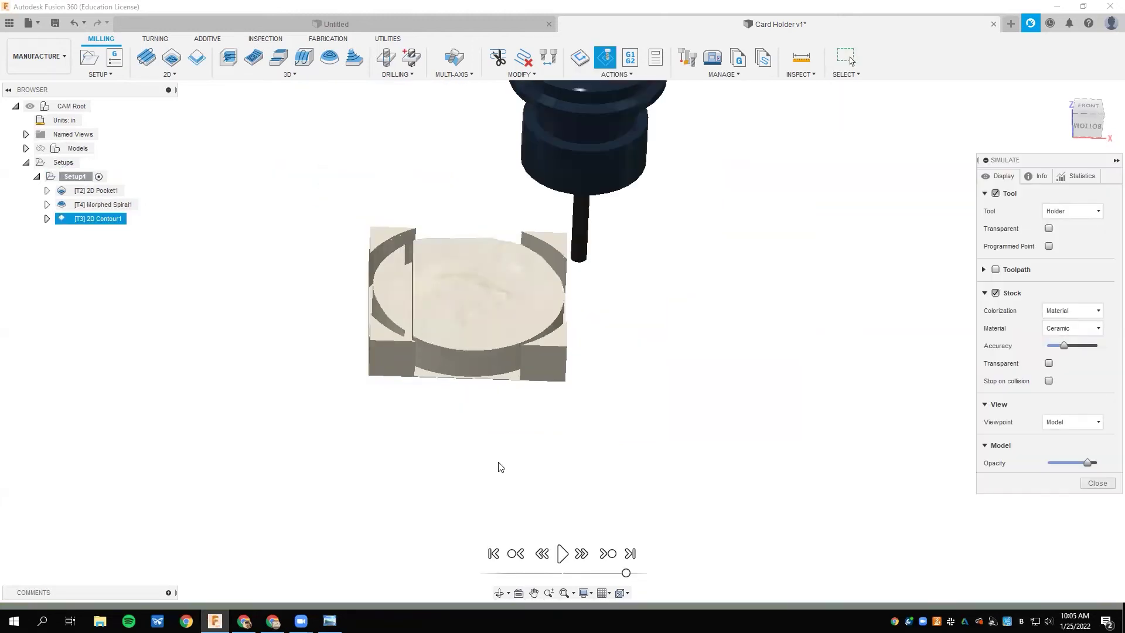
middle_click_drag(469, 315, 422, 307, "shift")
scroll(467, 272, "up", 5)
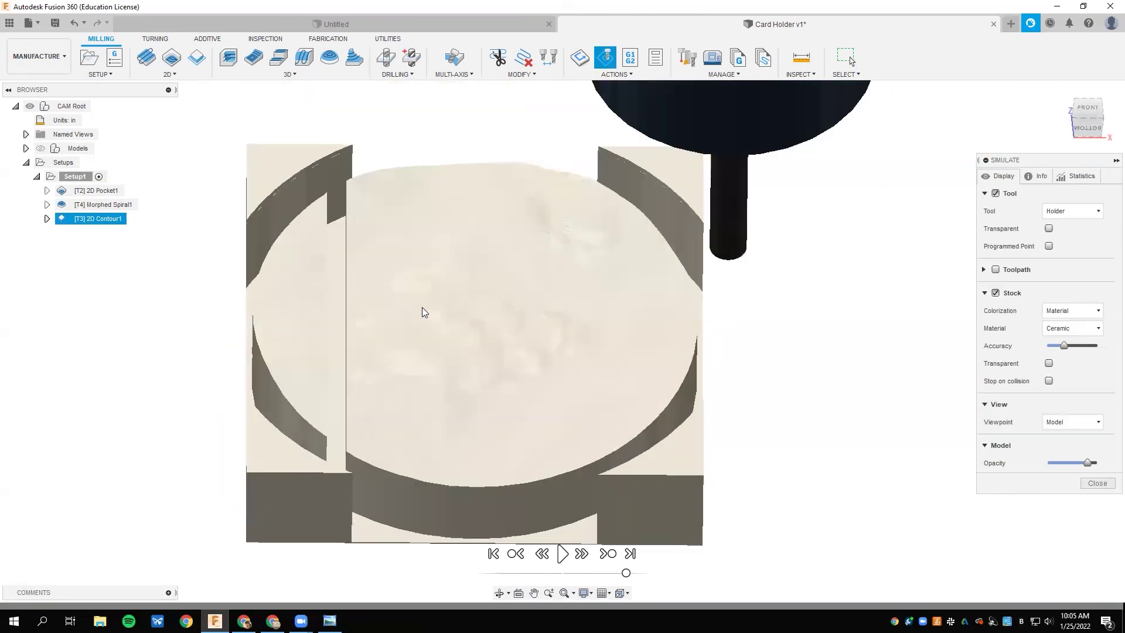
mouse_move(502, 371)
middle_mouse_down("shift")
mouse_move(522, 336)
mouse_move(515, 352)
mouse_move(485, 345)
mouse_move(487, 334)
mouse_move(517, 370)
mouse_move(499, 352)
middle_mouse_up("shift")
scroll(463, 254, "down", 5)
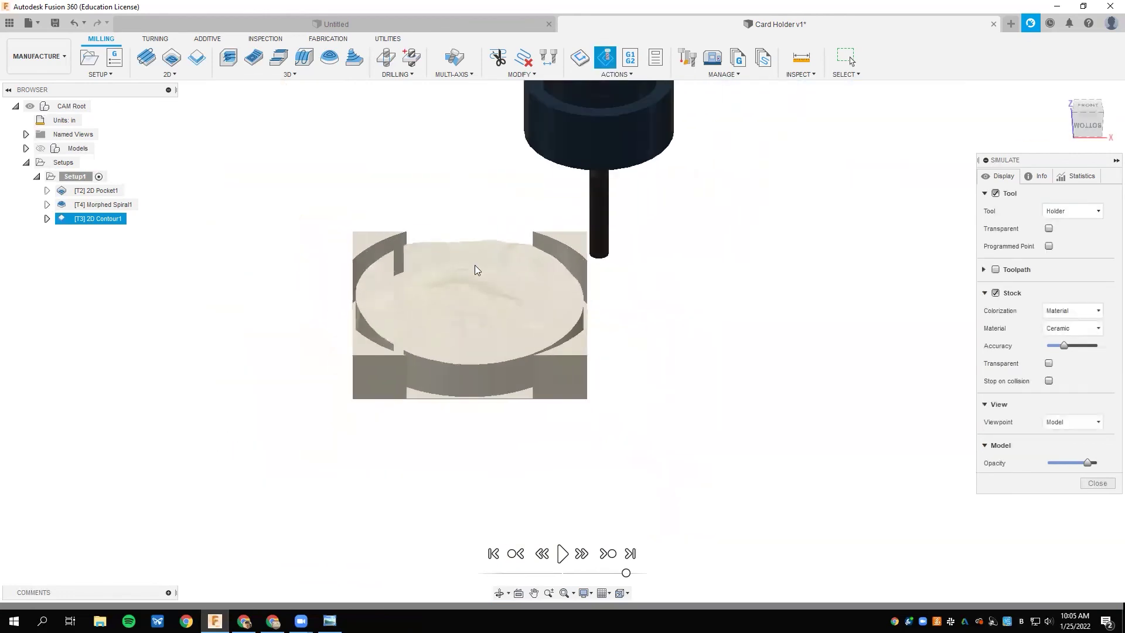
left_click(1098, 483)
left_click(214, 242)
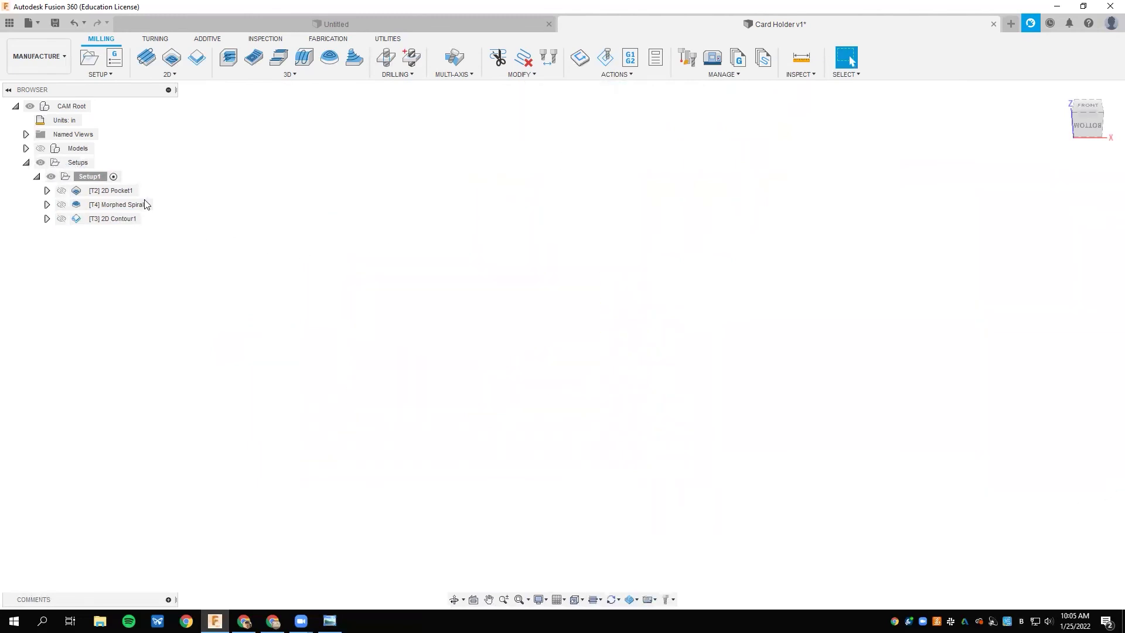
left_click(41, 148)
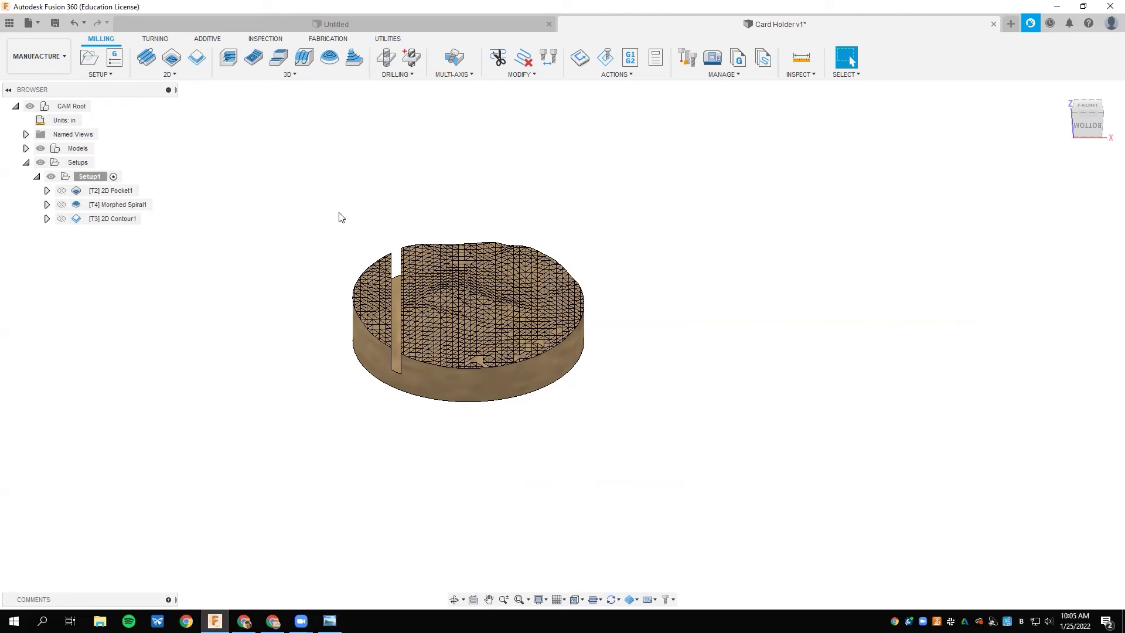
left_click(117, 221)
left_click(90, 178)
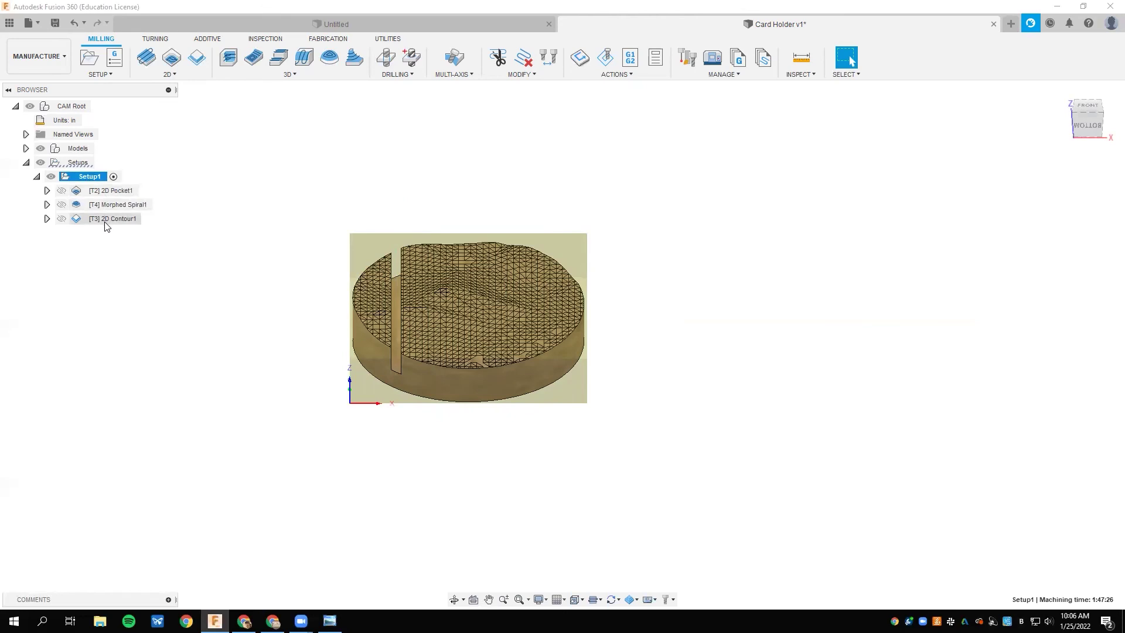
left_click(111, 191)
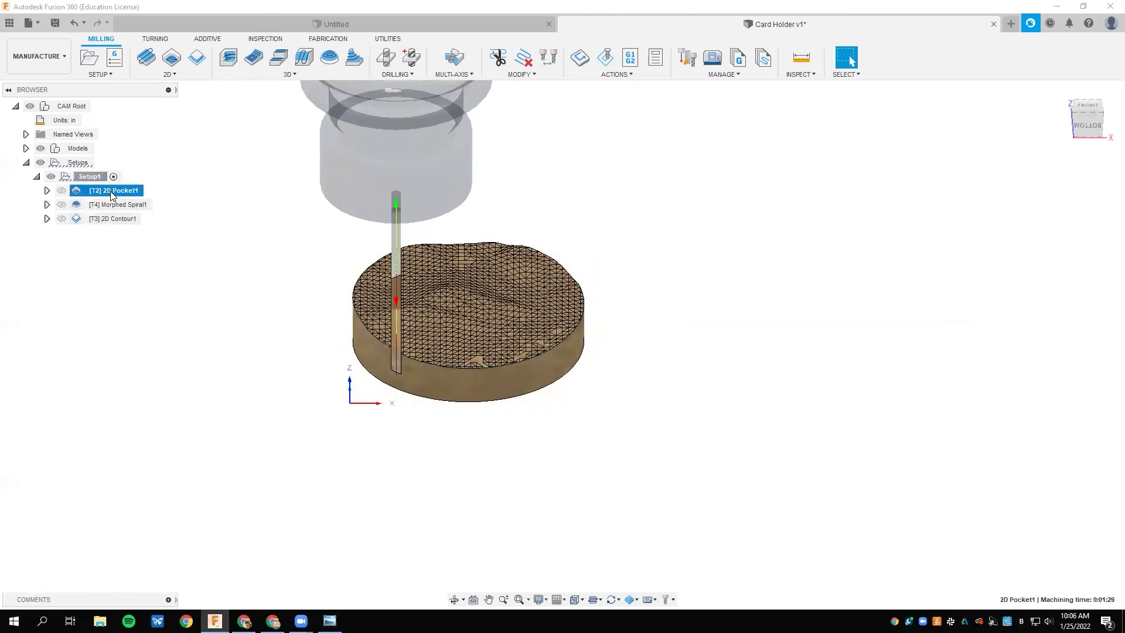
left_click(126, 205)
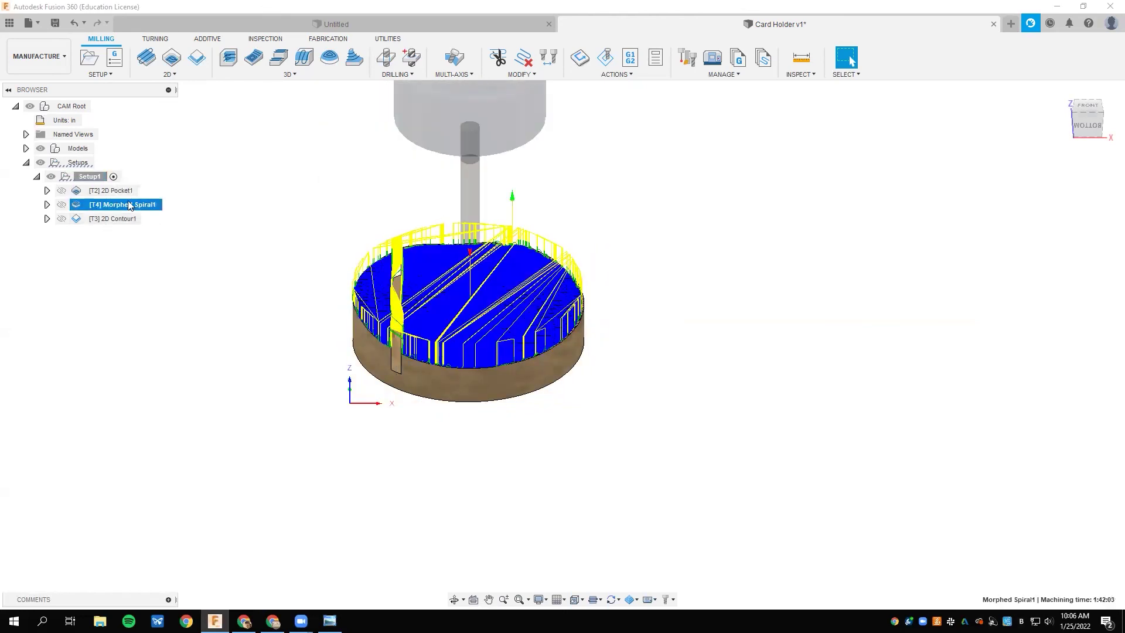
left_click(124, 190)
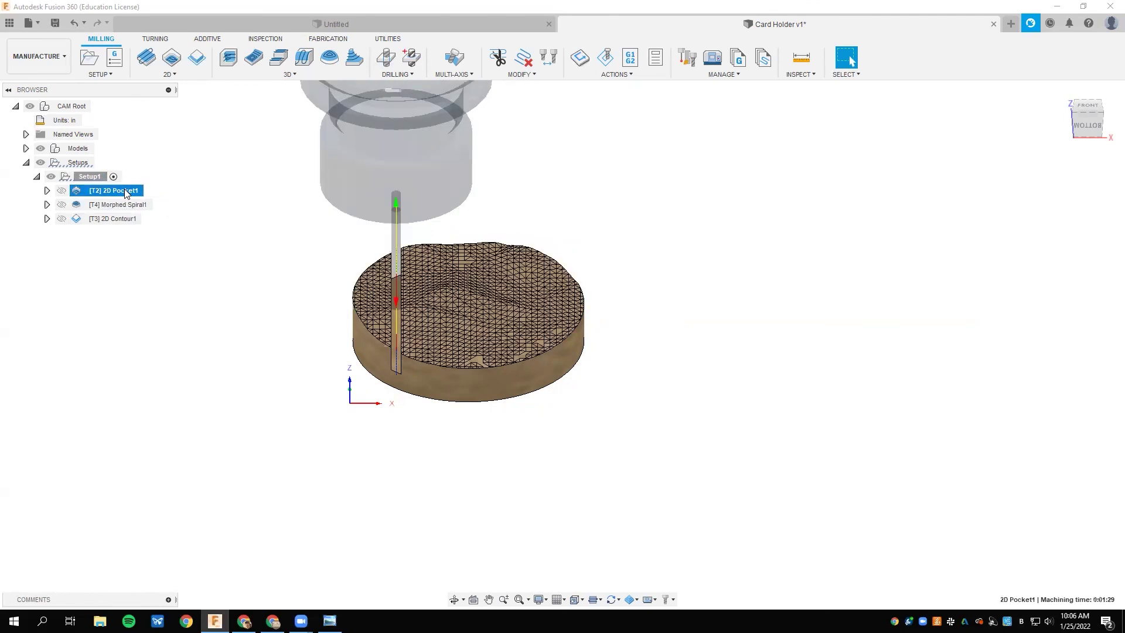
left_click(86, 177)
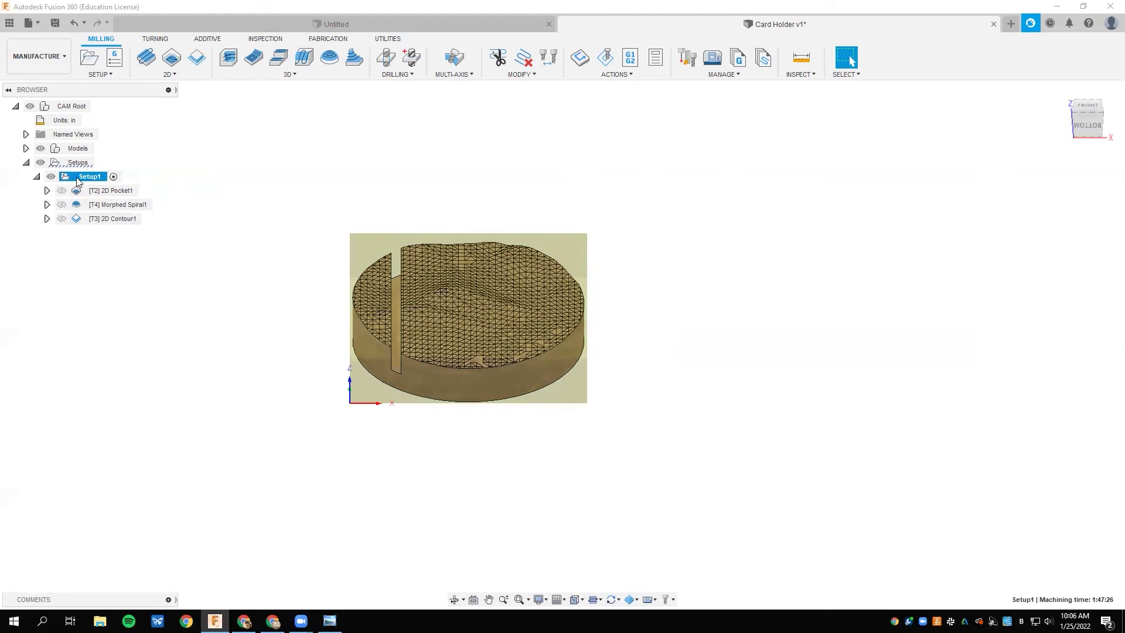
left_click(625, 80)
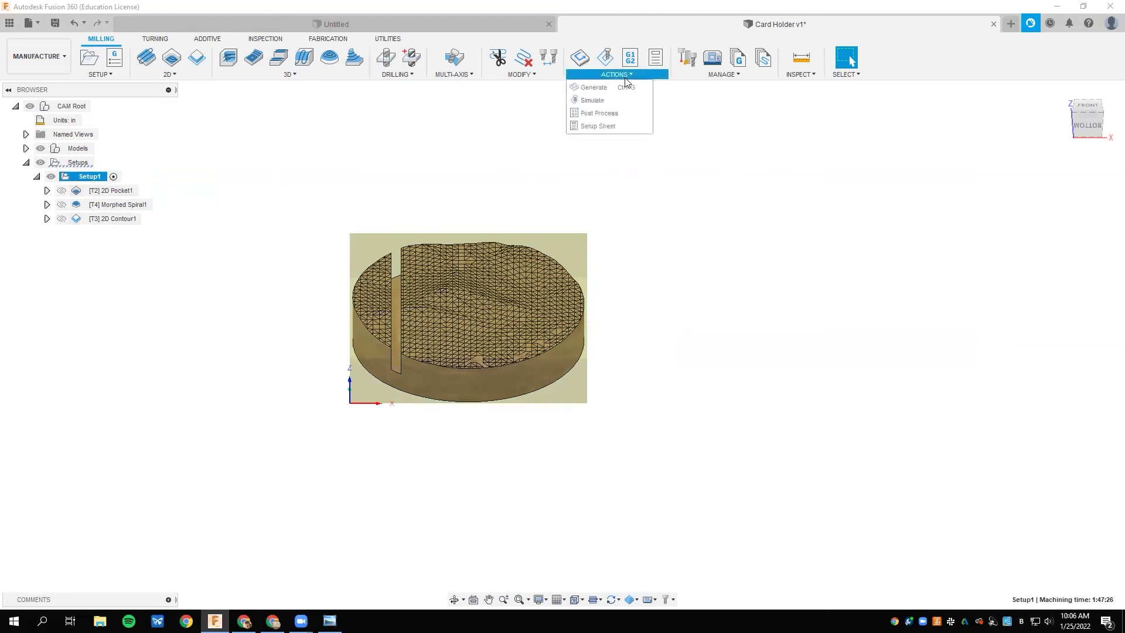
- Start post-processing Setup1 and open the post processor library
left_click(604, 113)
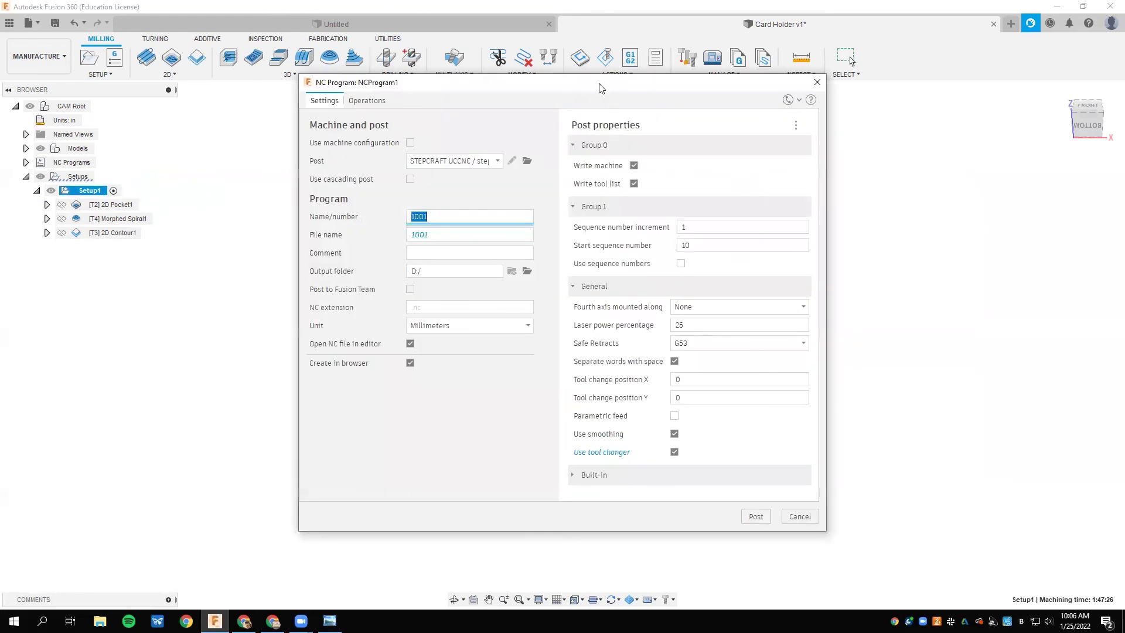
left_click_drag(495, 86, 385, 88)
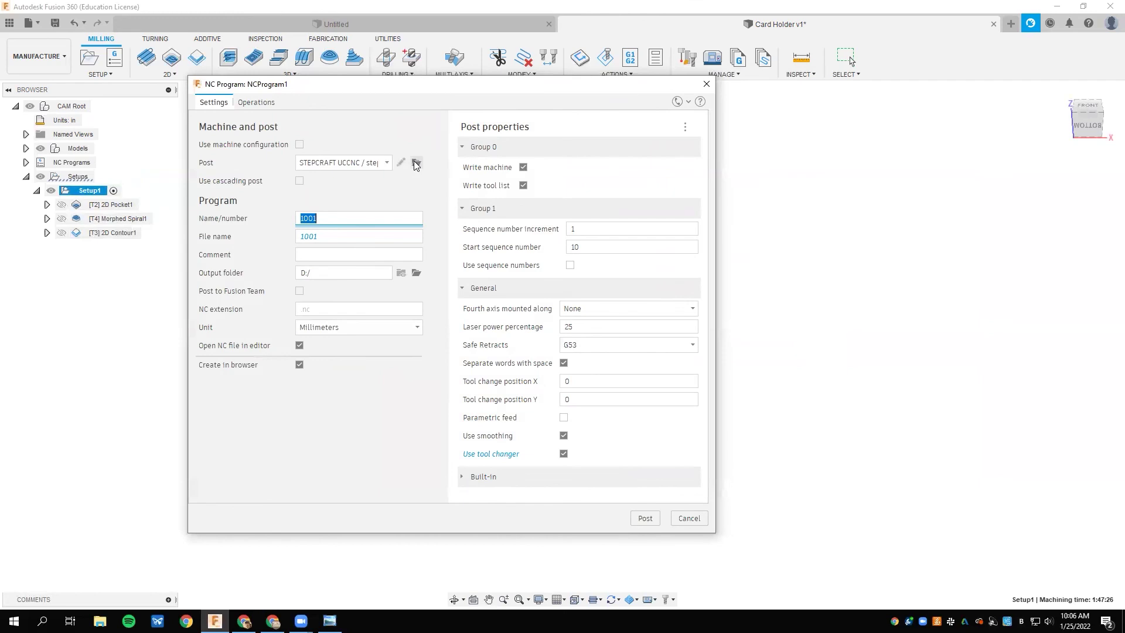
left_click(414, 162)
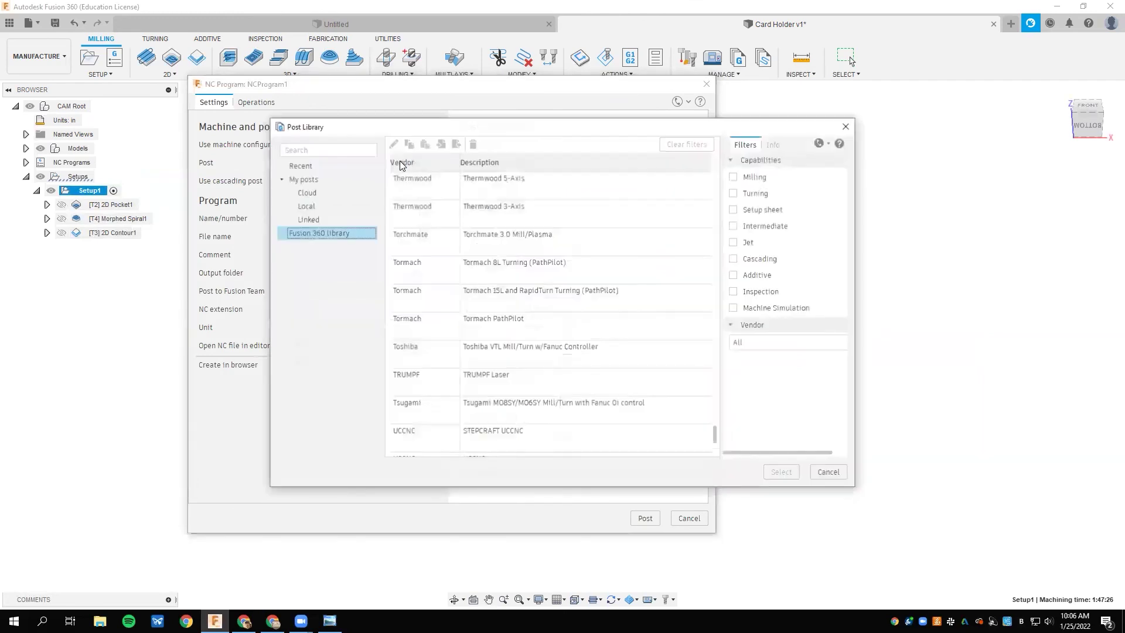
- Search the Fusion 360 post library for 'stepc' and select the STEPCRAFT UCCNC post
left_click(307, 194)
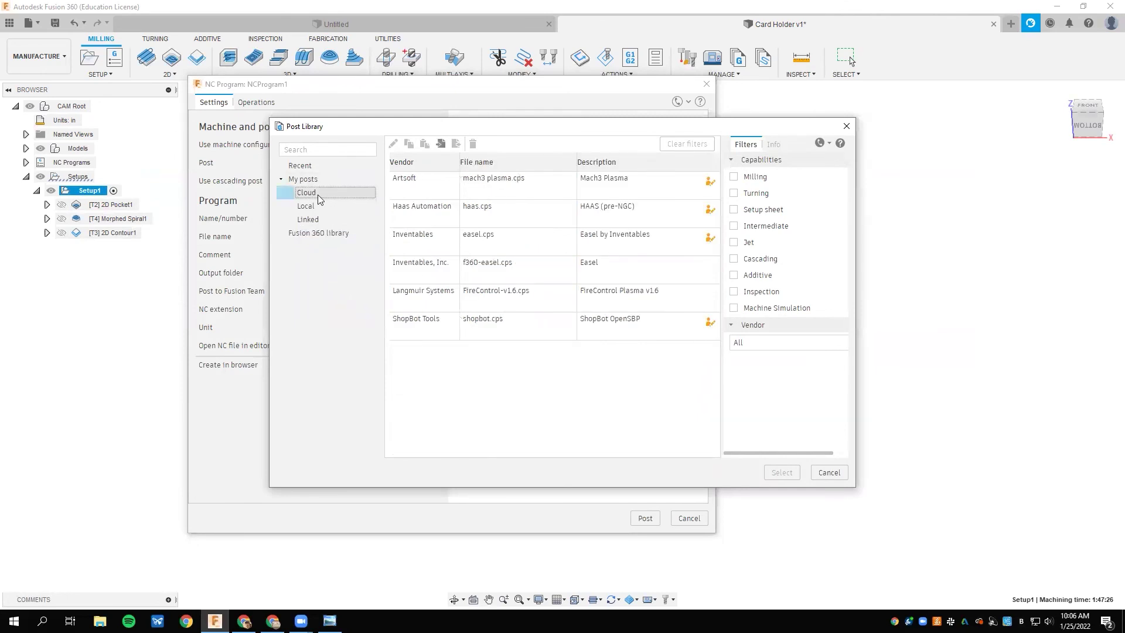
left_click(311, 235)
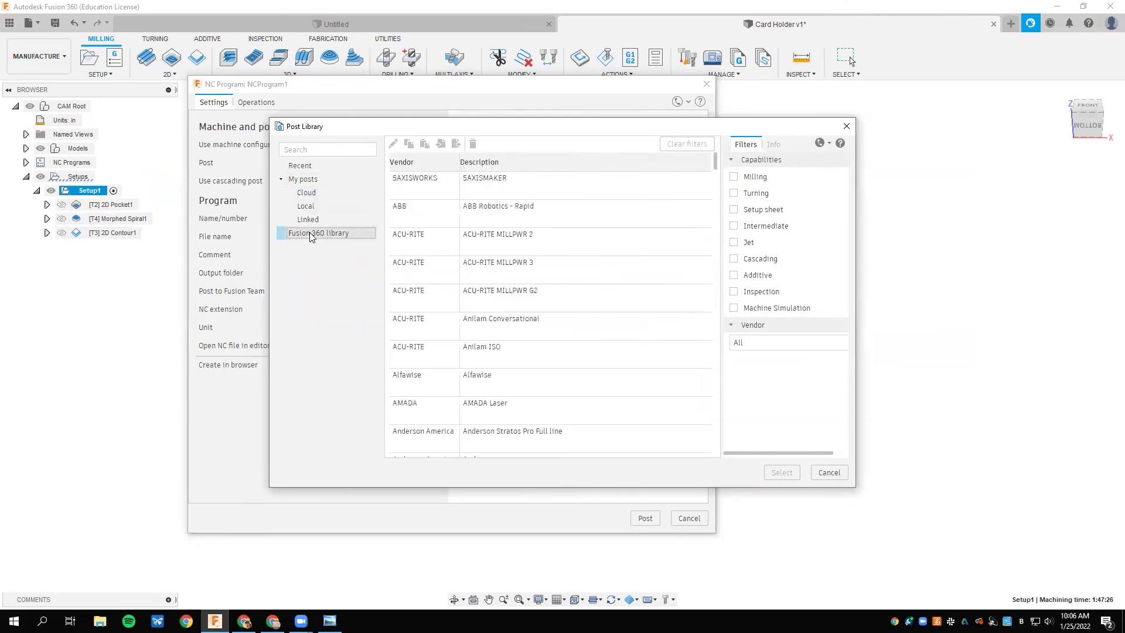
left_click(324, 150)
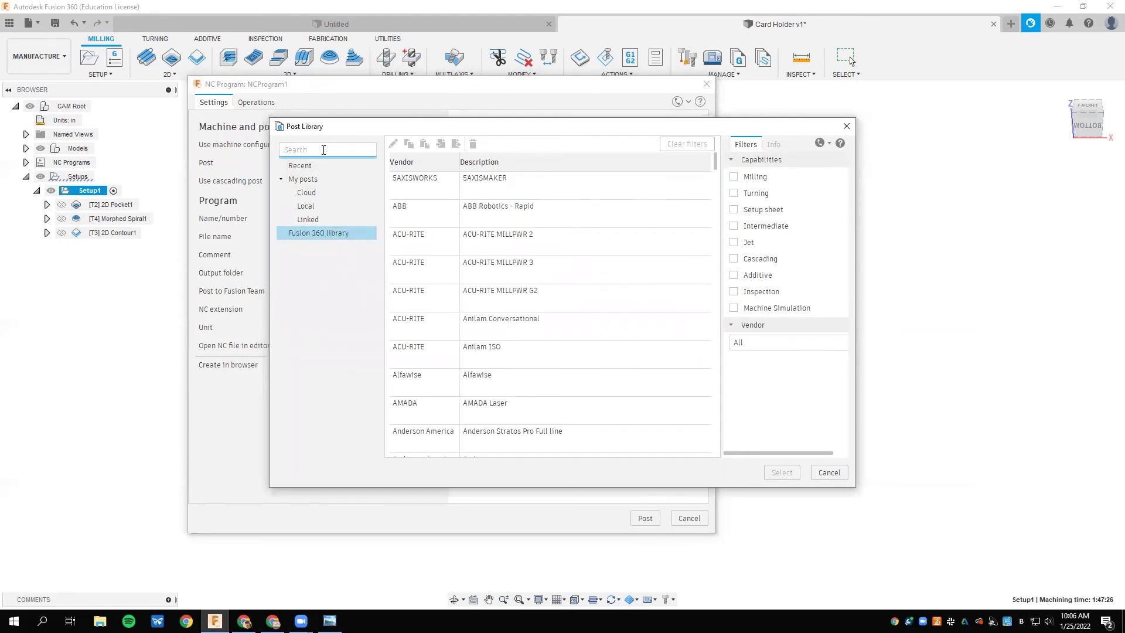
type("step")
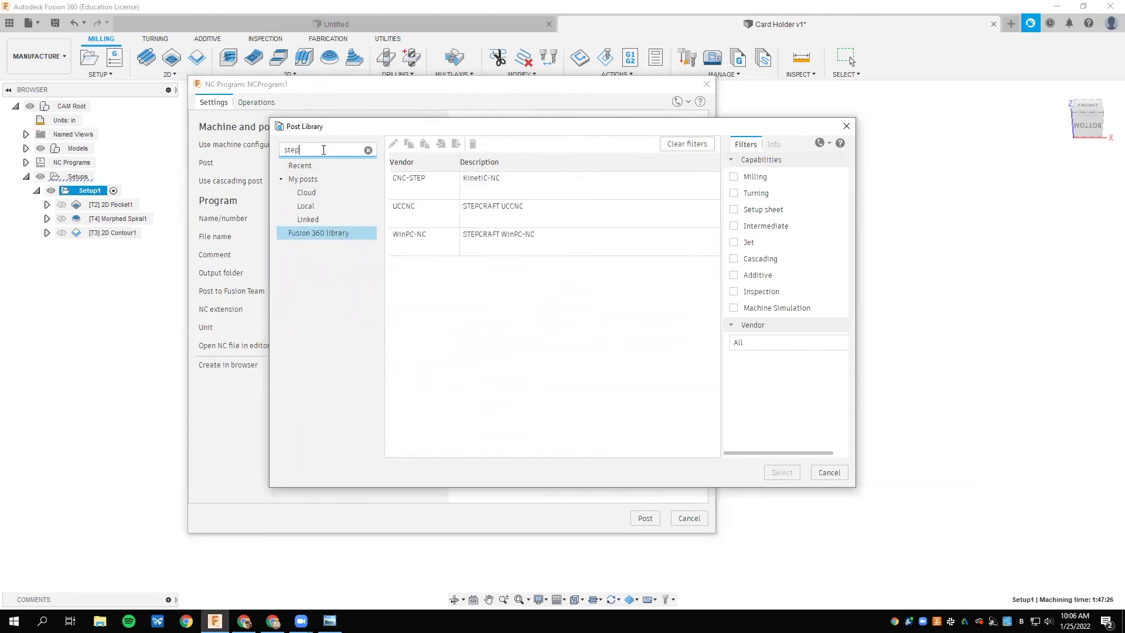
type("craf")
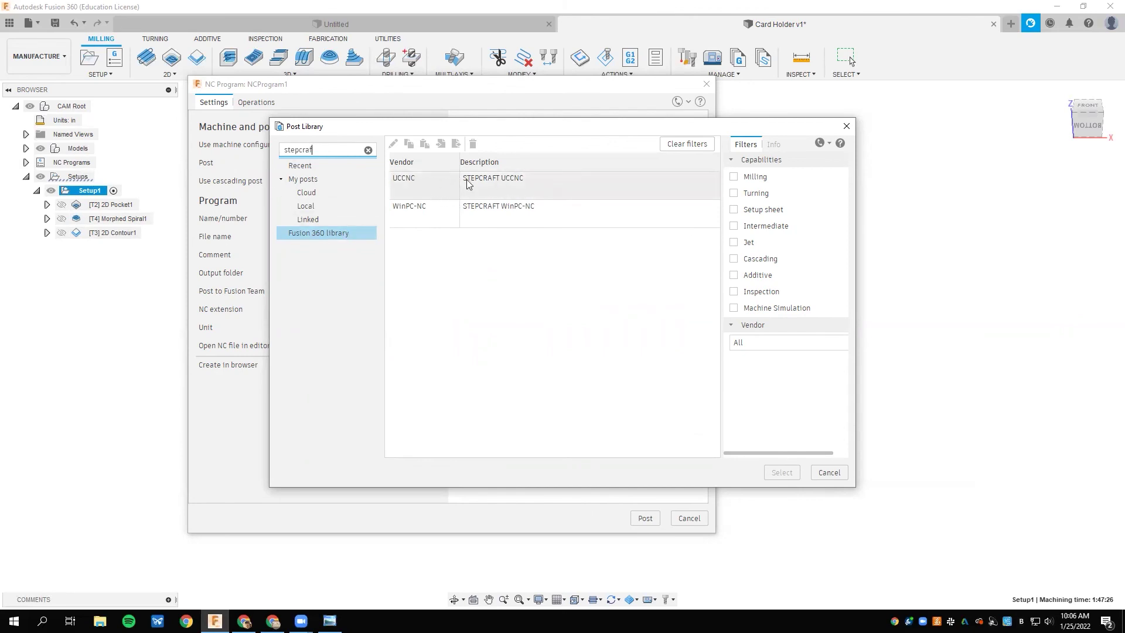
left_click(491, 179)
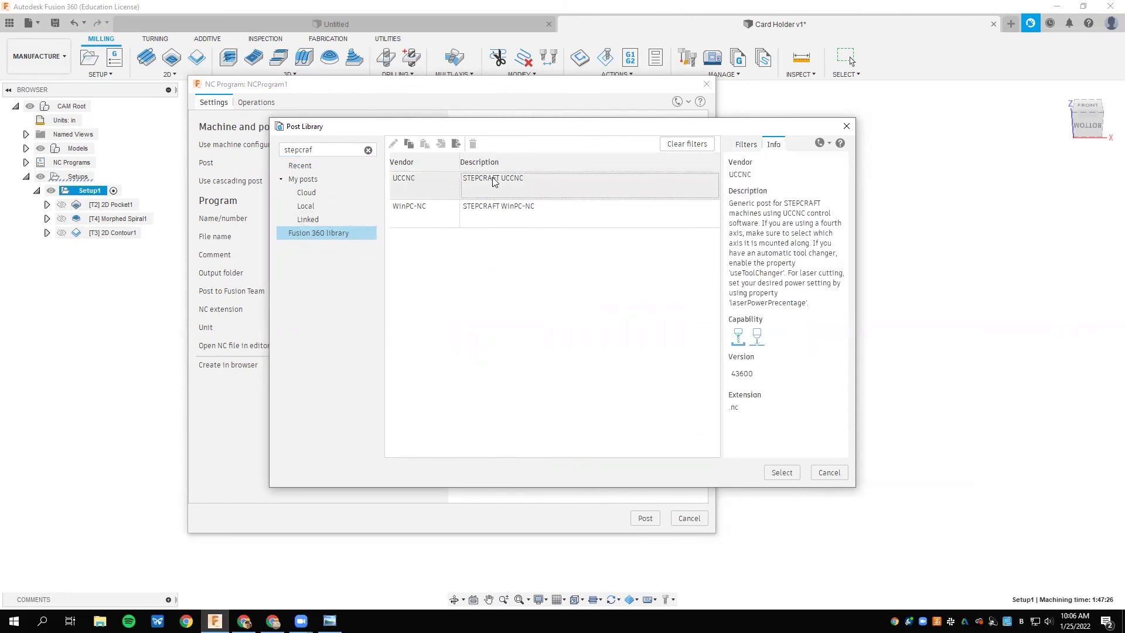
left_click(780, 475)
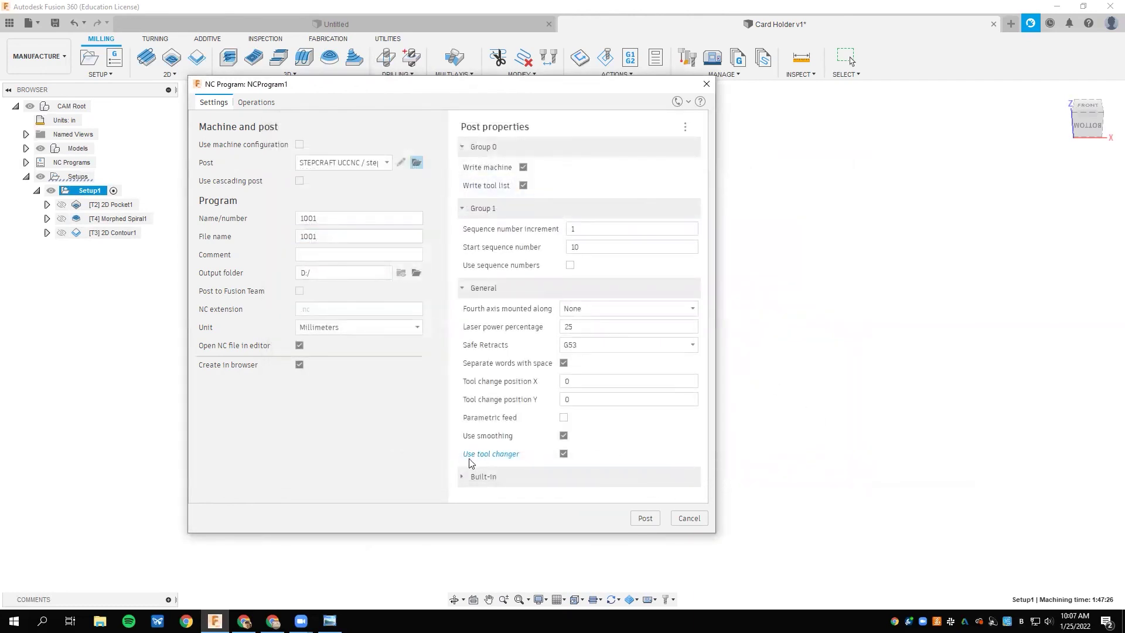
- Replace program name 1001 with 'card holder', leaving the tool changer option on
left_click(564, 454)
left_click(563, 454)
left_click_drag(328, 216, 293, 222)
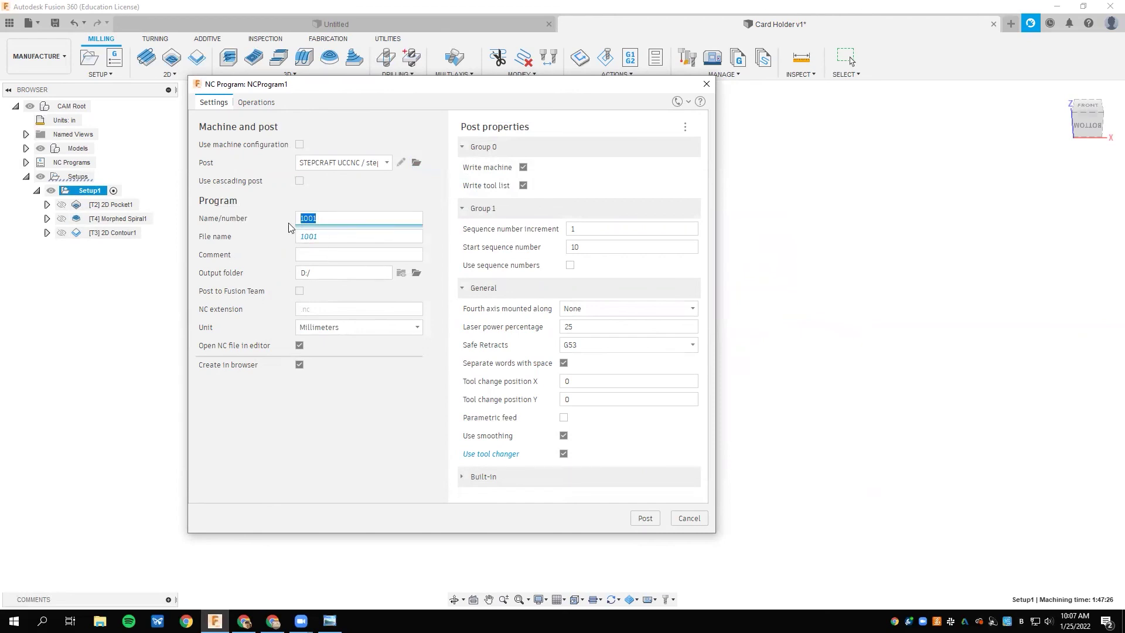
type("card g")
type("older")
- Set the output folder to Downloads, keep Millimeters units, and post the G-code
left_click(416, 275)
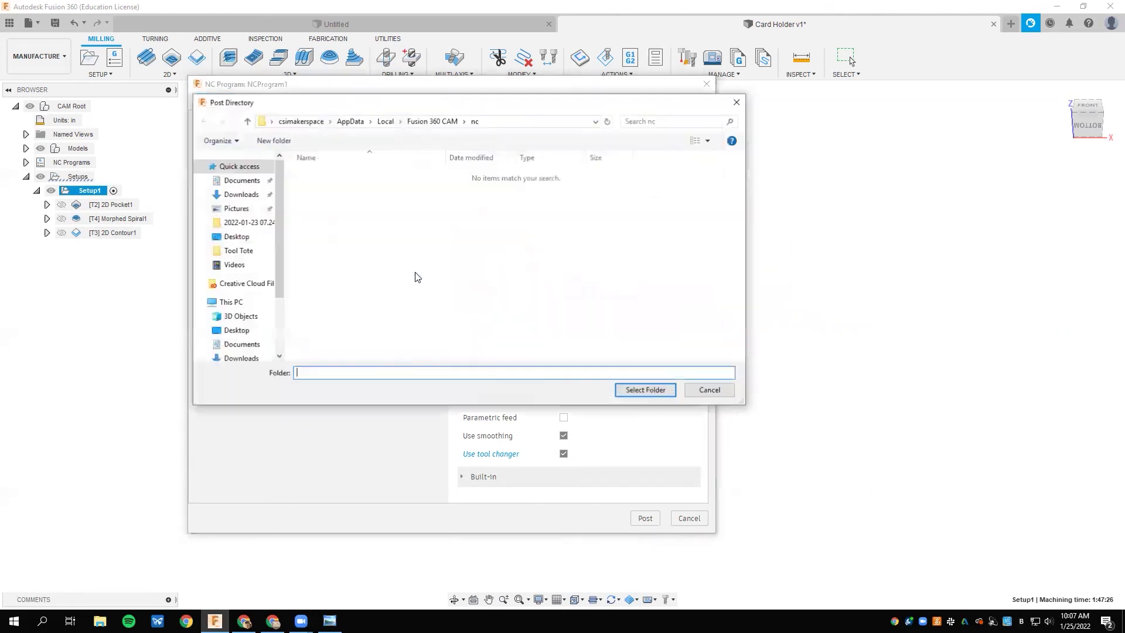
left_click(245, 195)
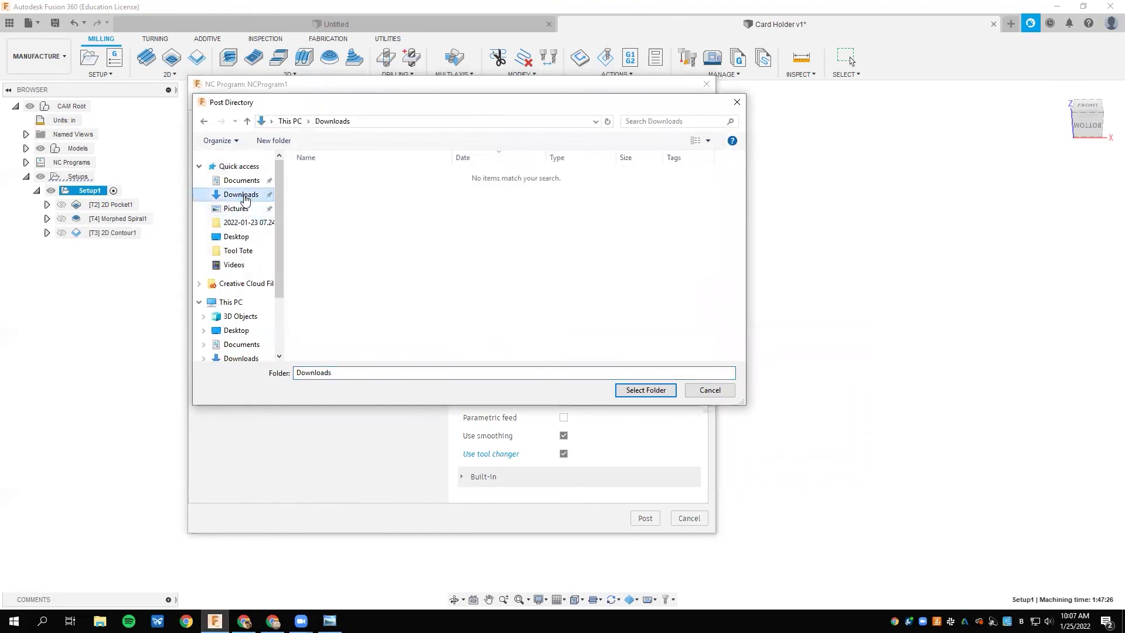
left_click(644, 390)
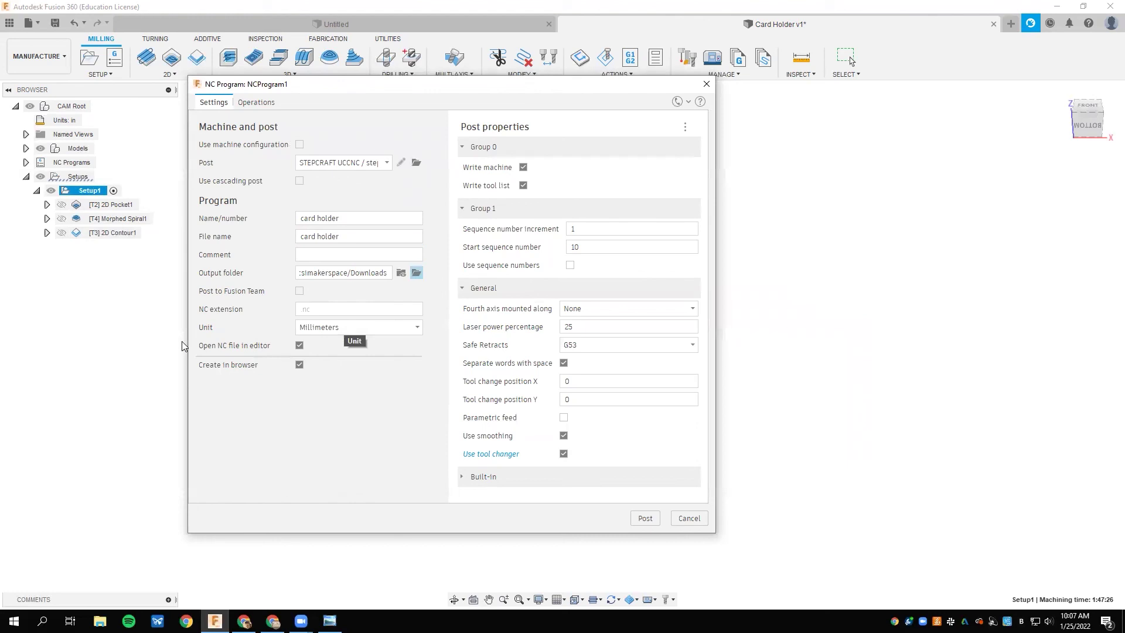
left_click(360, 332)
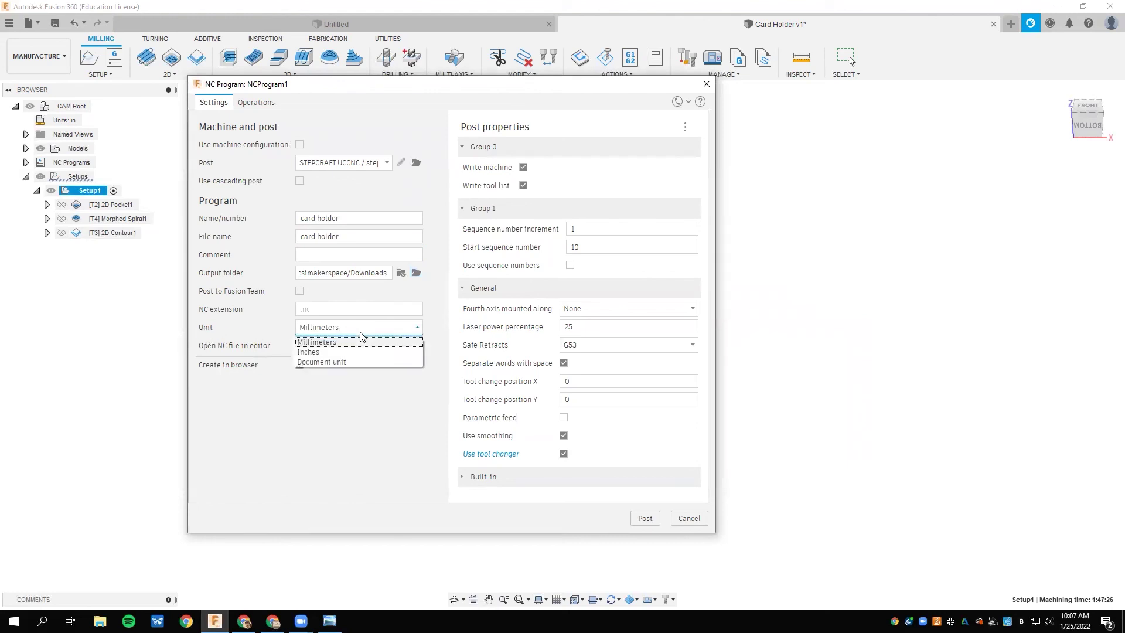
left_click(318, 343)
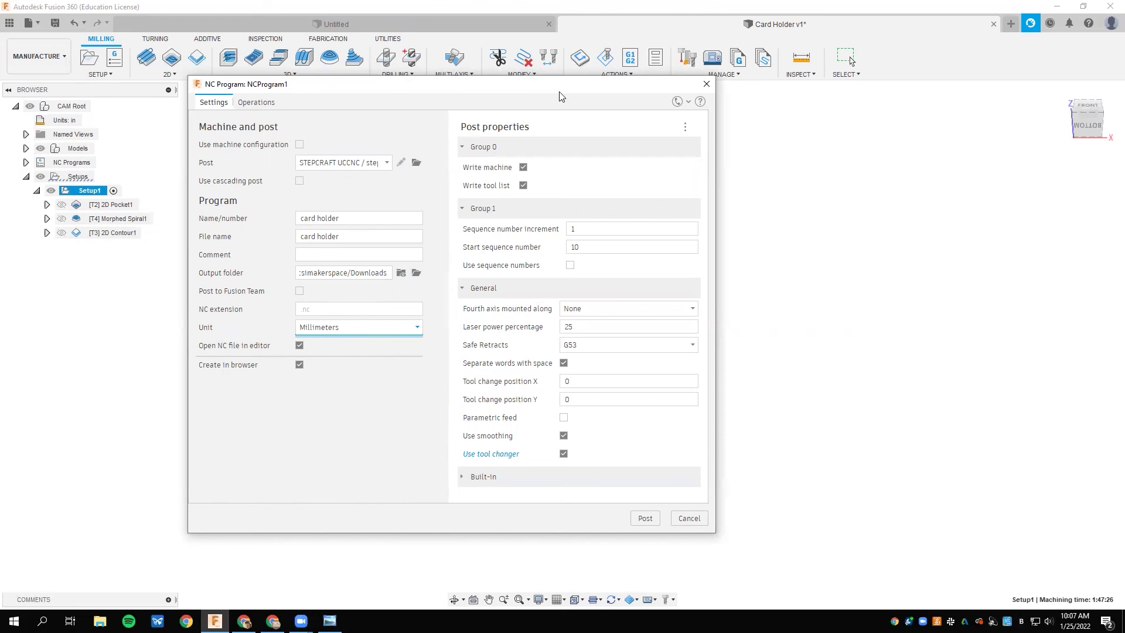
left_click_drag(559, 92, 514, 51)
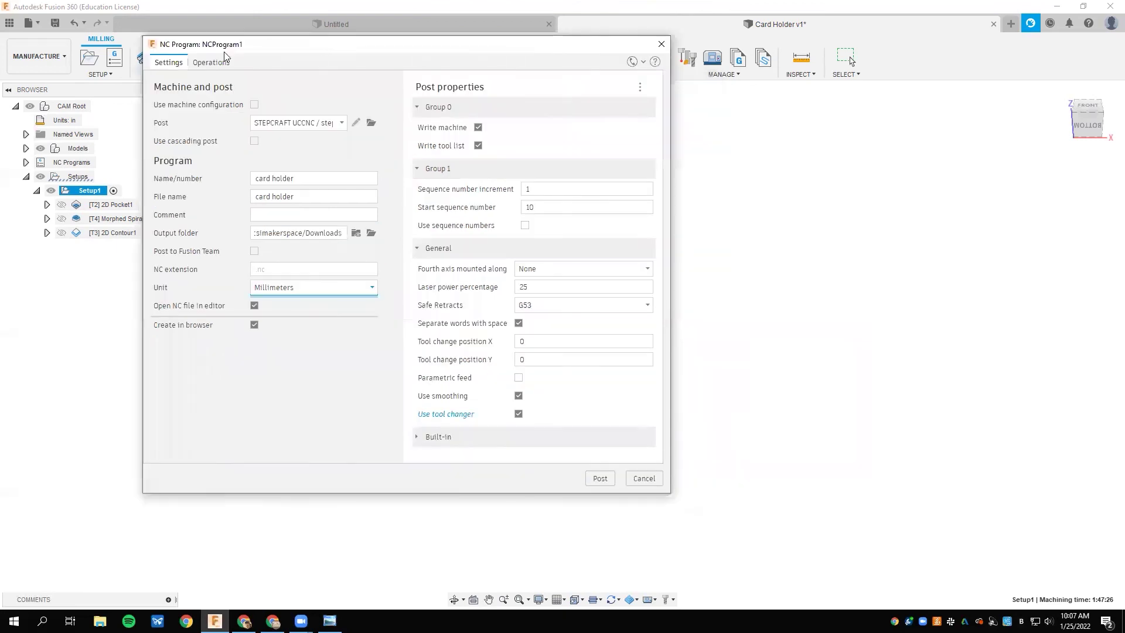
left_click(605, 478)
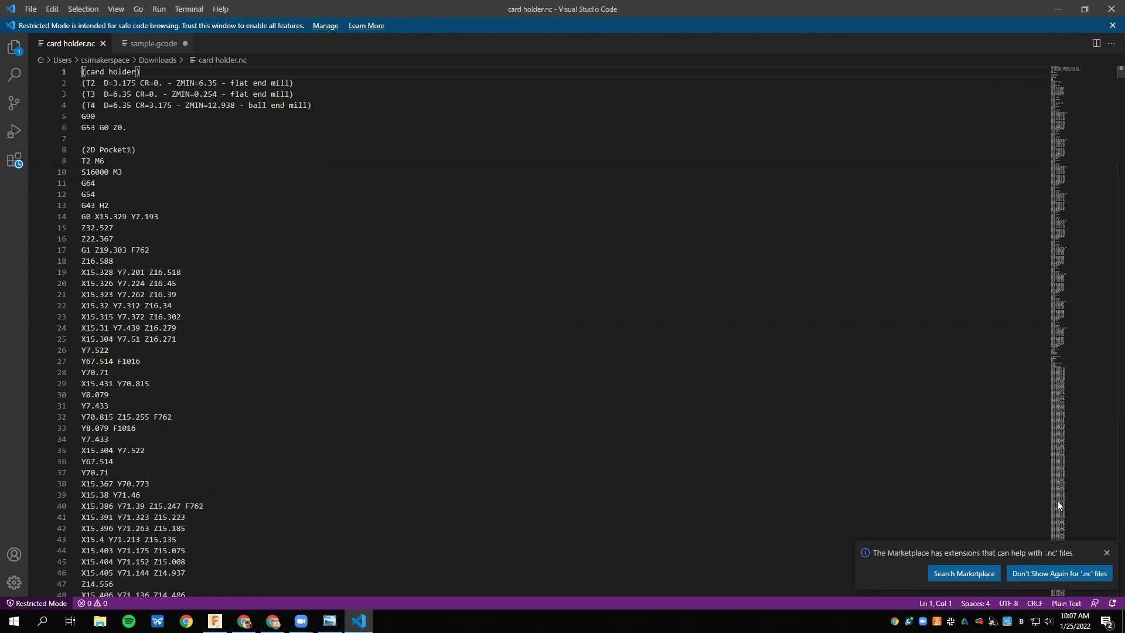
- Search the VS Code Marketplace for extensions that support .nc files
left_click(984, 575)
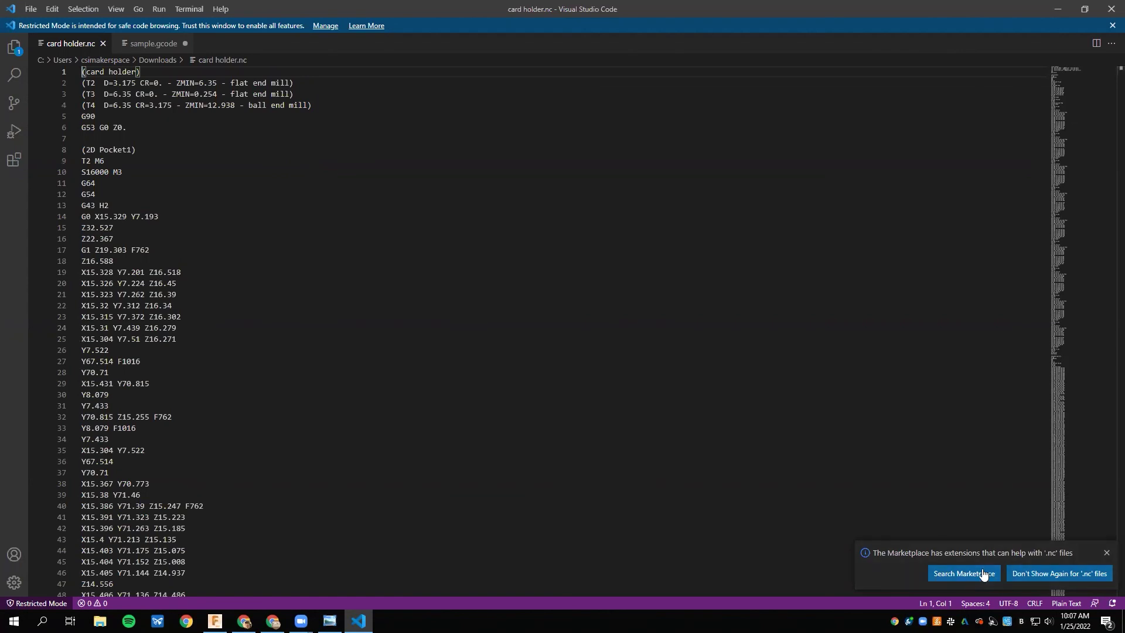